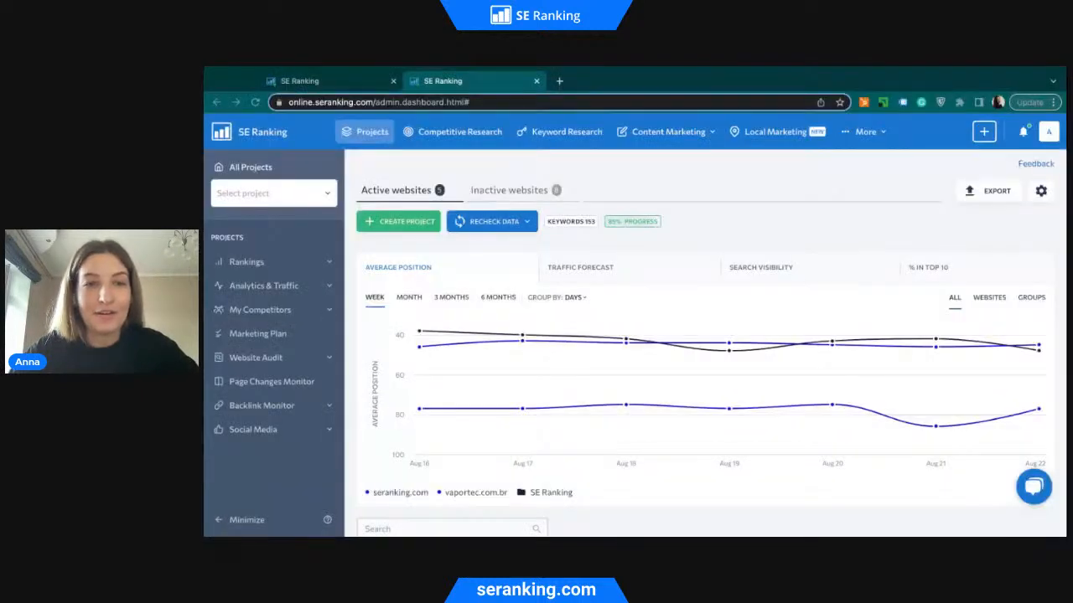
- Look through the list of existing projects and the seranking.com project's sections, and open the wizard for a new project
mouse_move(580, 373)
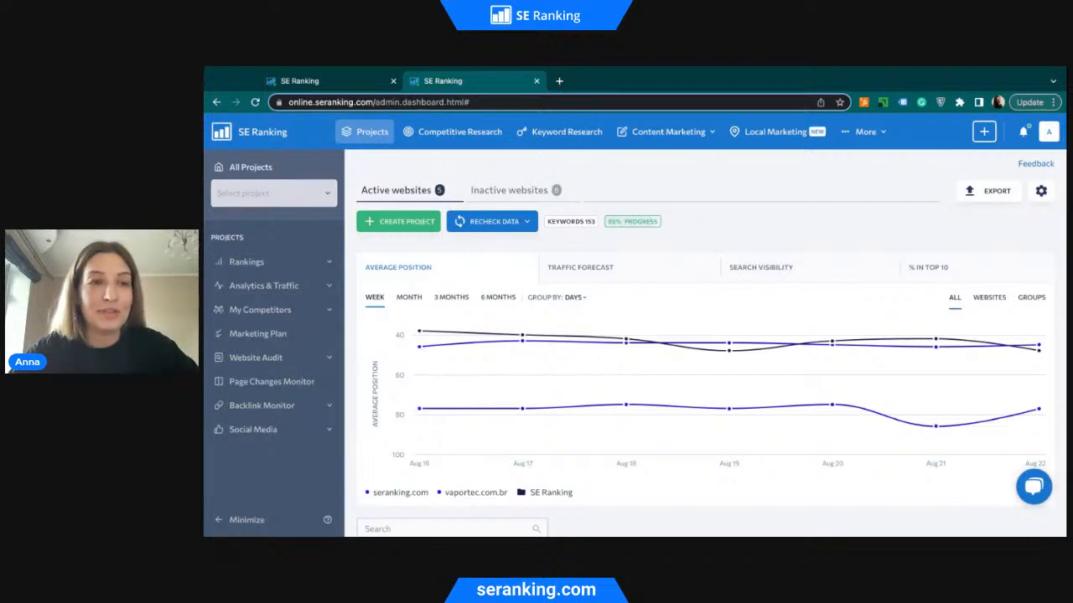
left_click(274, 193)
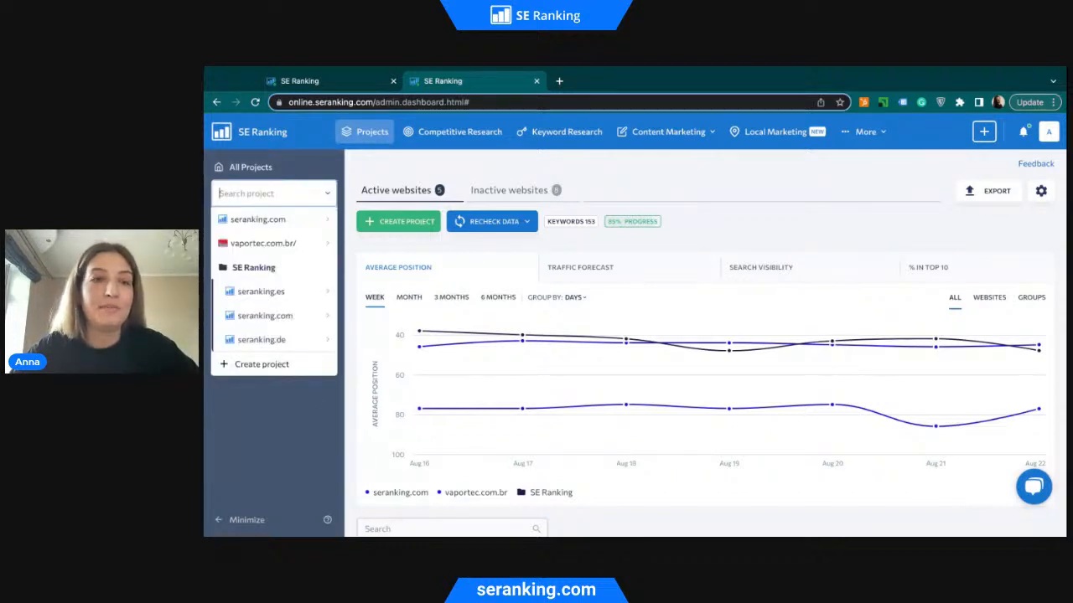
mouse_move(268, 219)
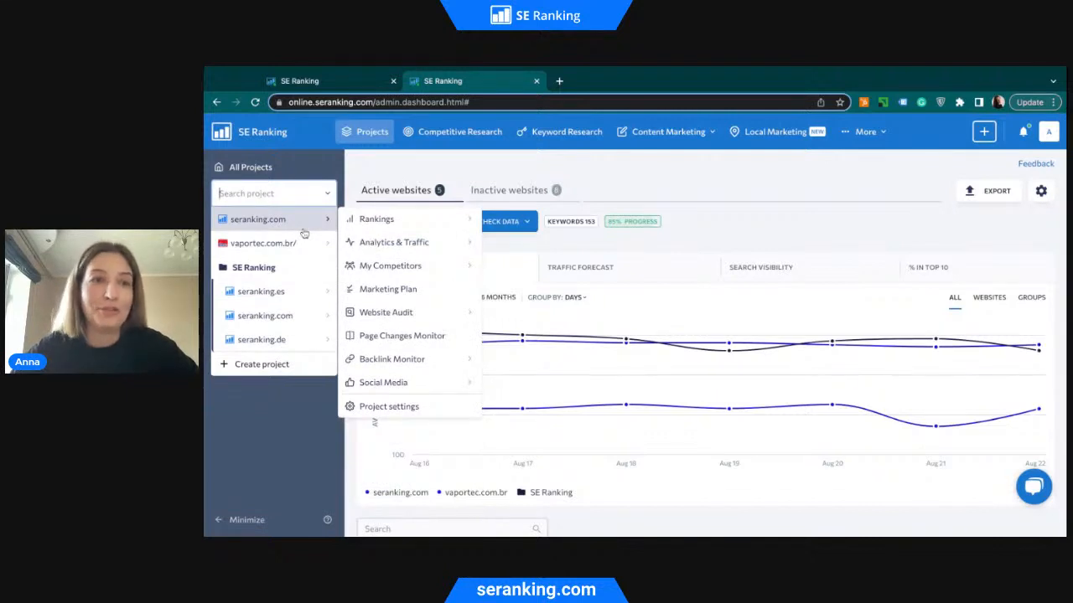
mouse_move(280, 337)
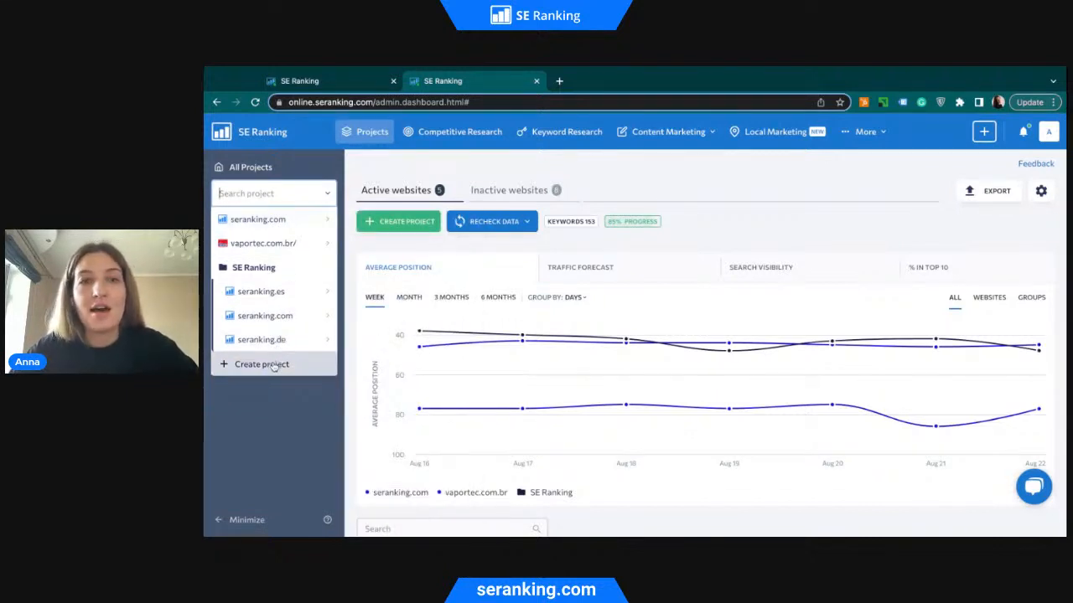
left_click(274, 365)
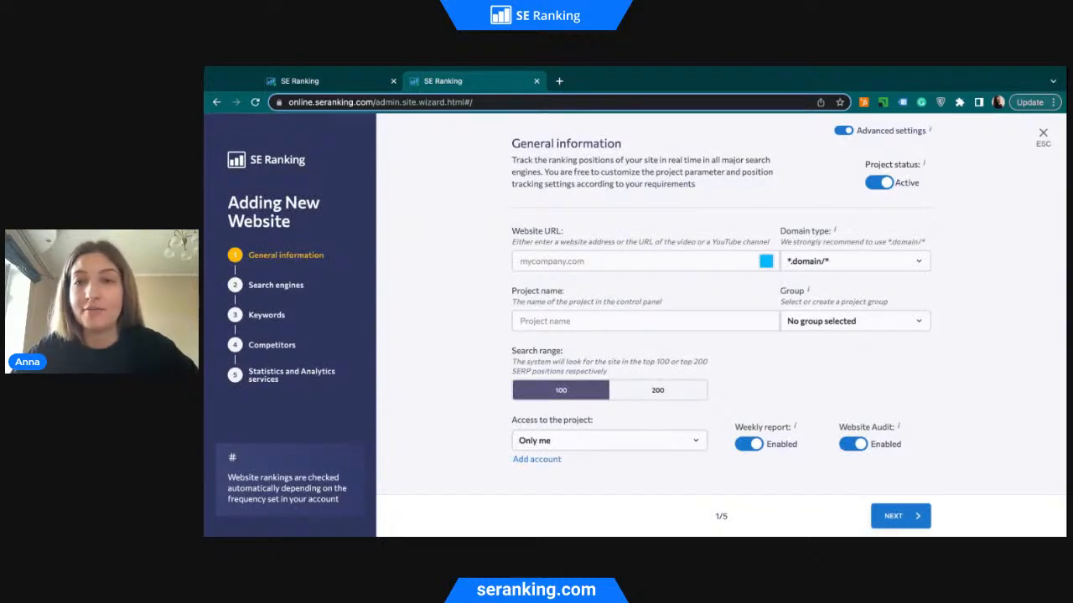
- Turn off the advanced settings to review the basic new-website form, and turn them back on
left_click(842, 133)
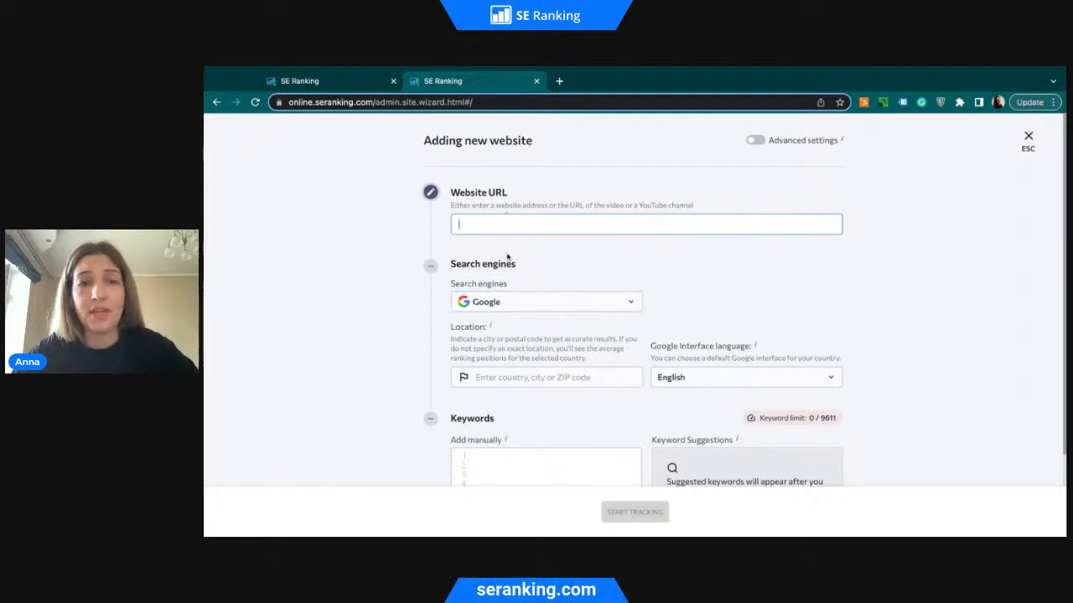
scroll(509, 258, "down", 1)
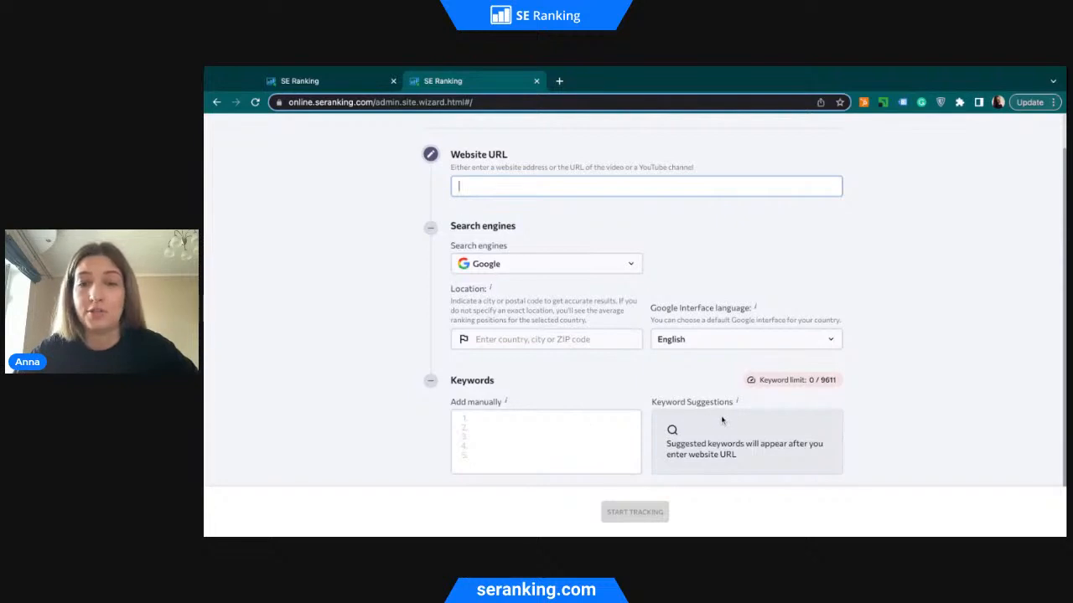
scroll(743, 330, "up", 1)
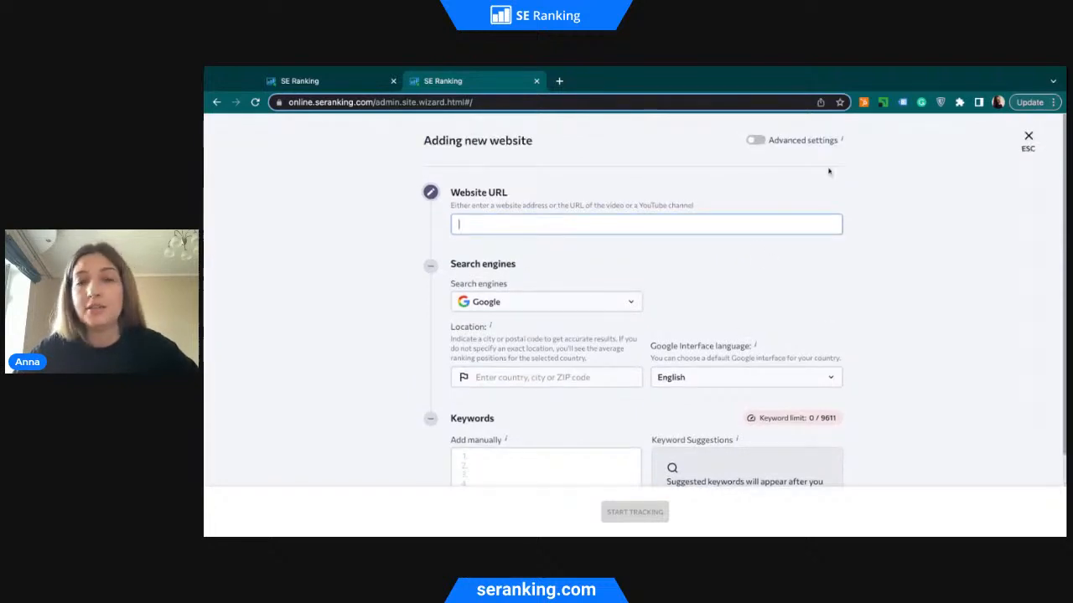
left_click(751, 150)
left_click(753, 142)
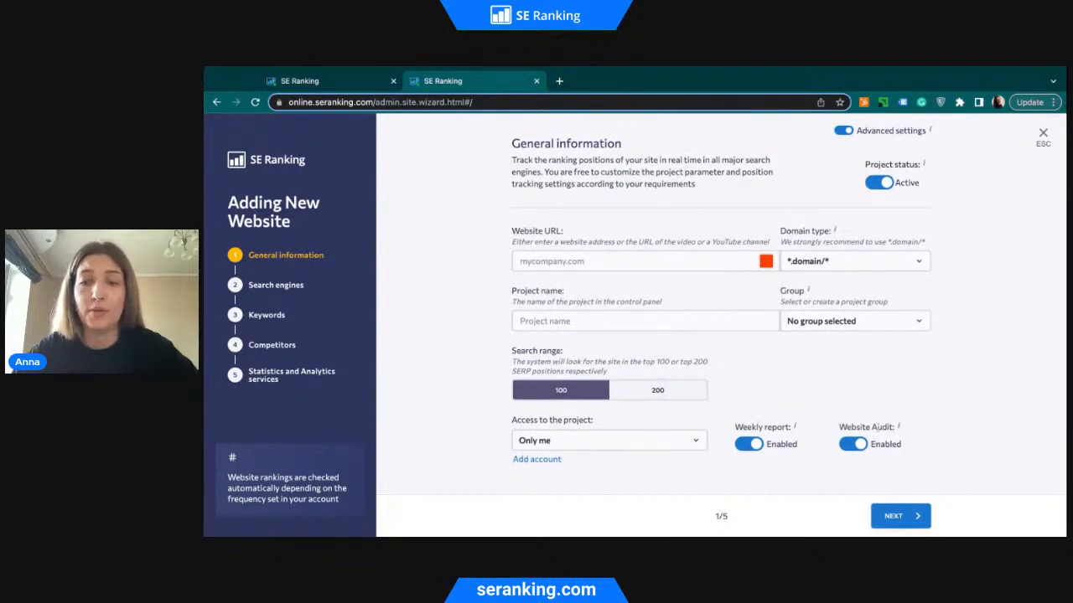
- Check the account options for project access and close the new-website wizard without creating a project
left_click(692, 442)
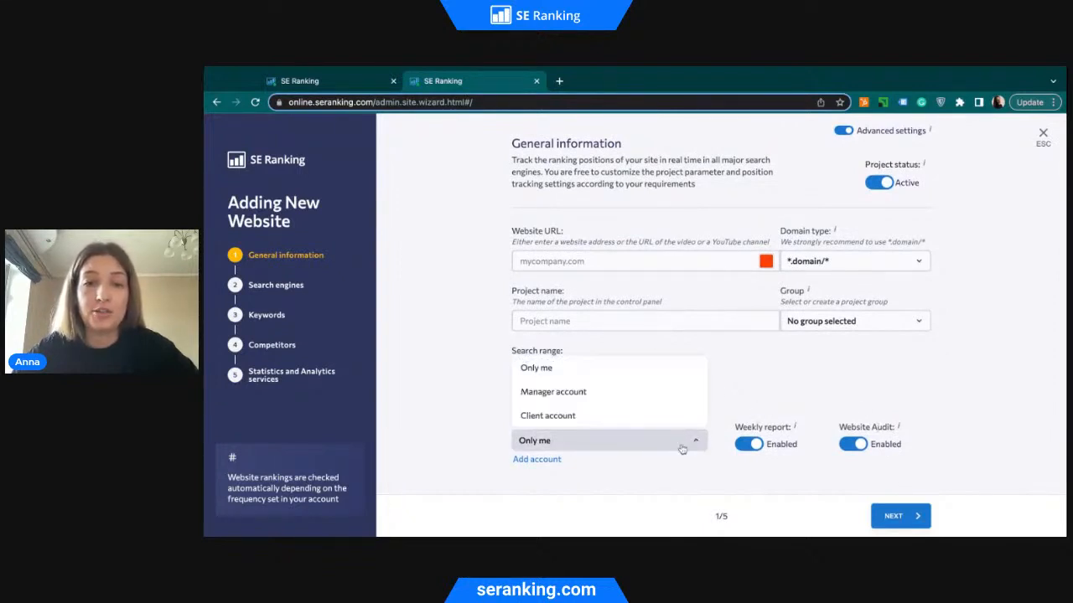
left_click(890, 369)
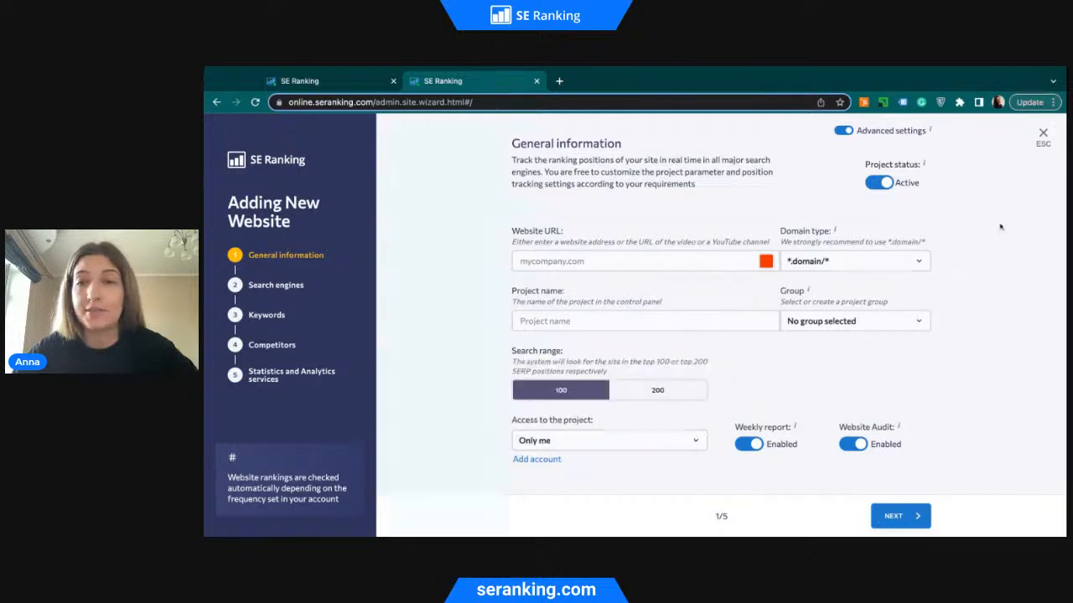
left_click(1045, 135)
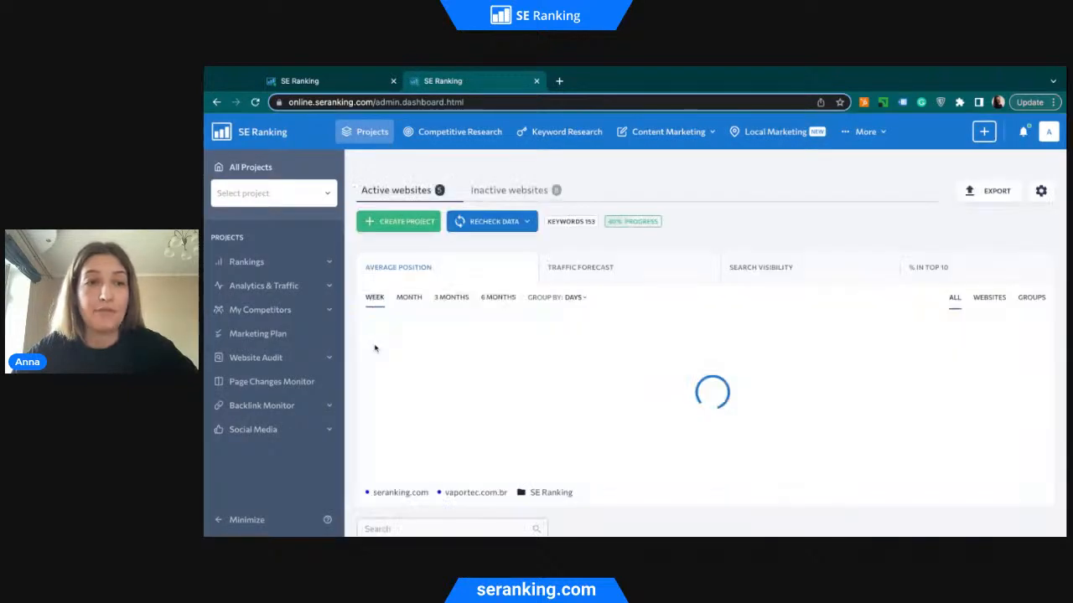
- Review the tool sections available for the seranking.com project, including Rankings, and the additional tools such as Backlinks in the main navigation
left_click(309, 195)
mouse_move(300, 226)
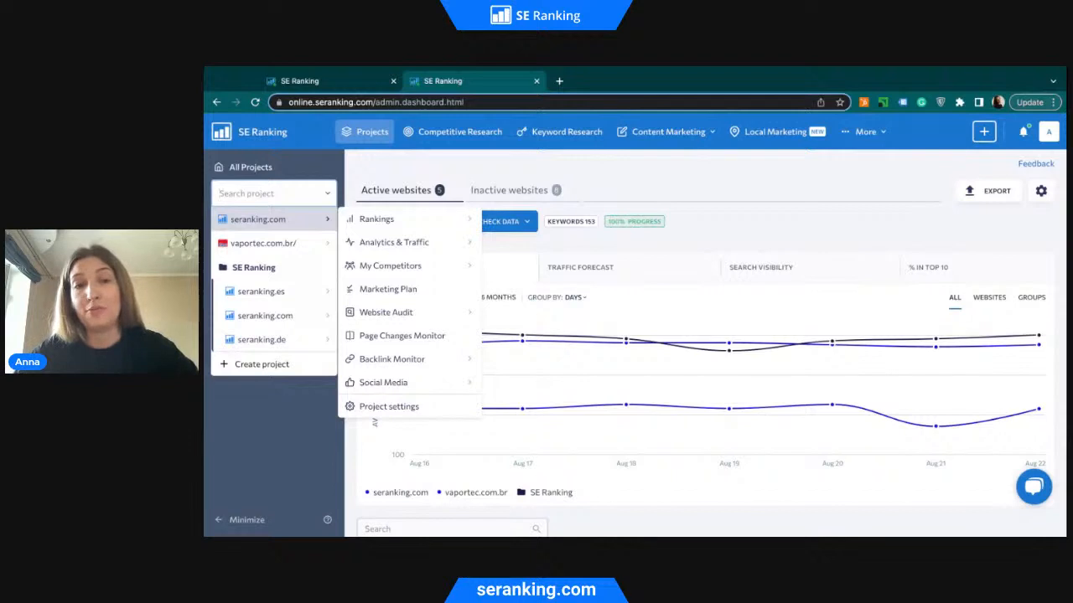
mouse_move(369, 225)
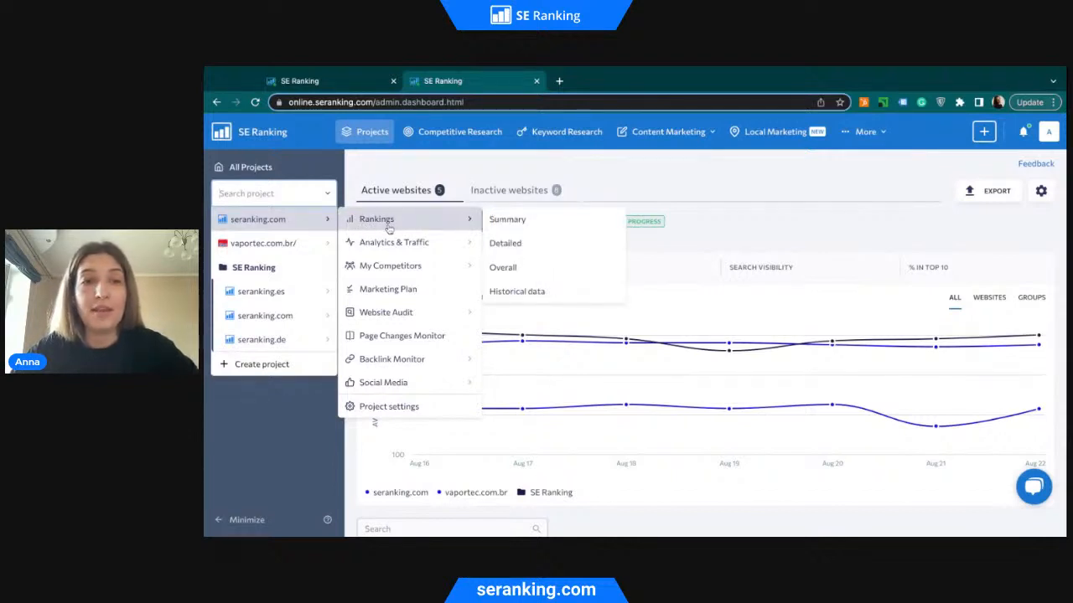
mouse_move(390, 276)
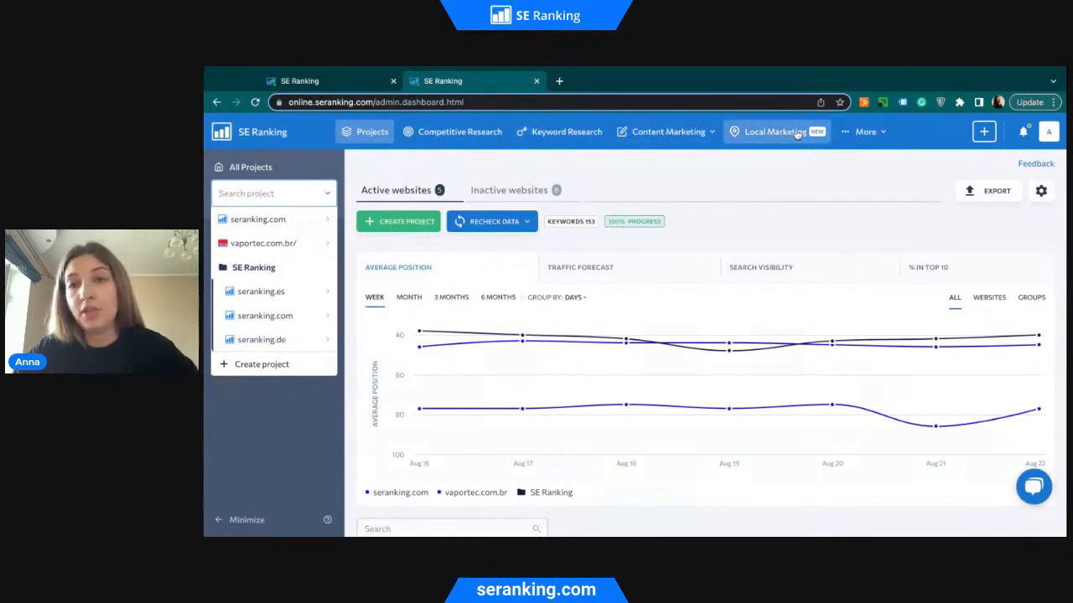
mouse_move(853, 132)
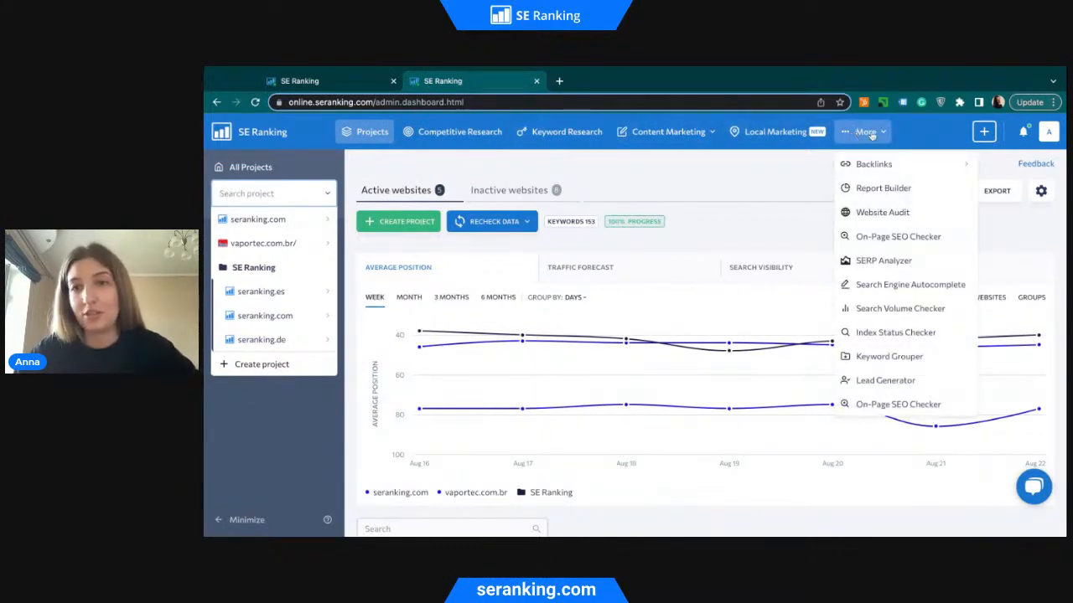
mouse_move(881, 164)
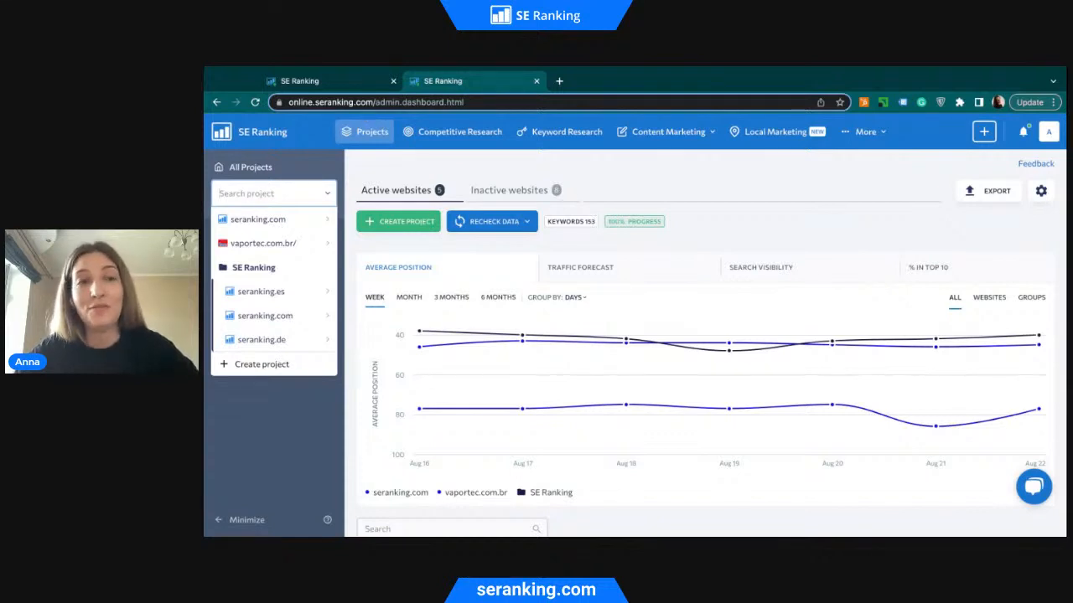
- Switch to the SE Ranking dashboard with the new menu, view its SEO Tools list, and return to the Projects section
left_click(351, 84)
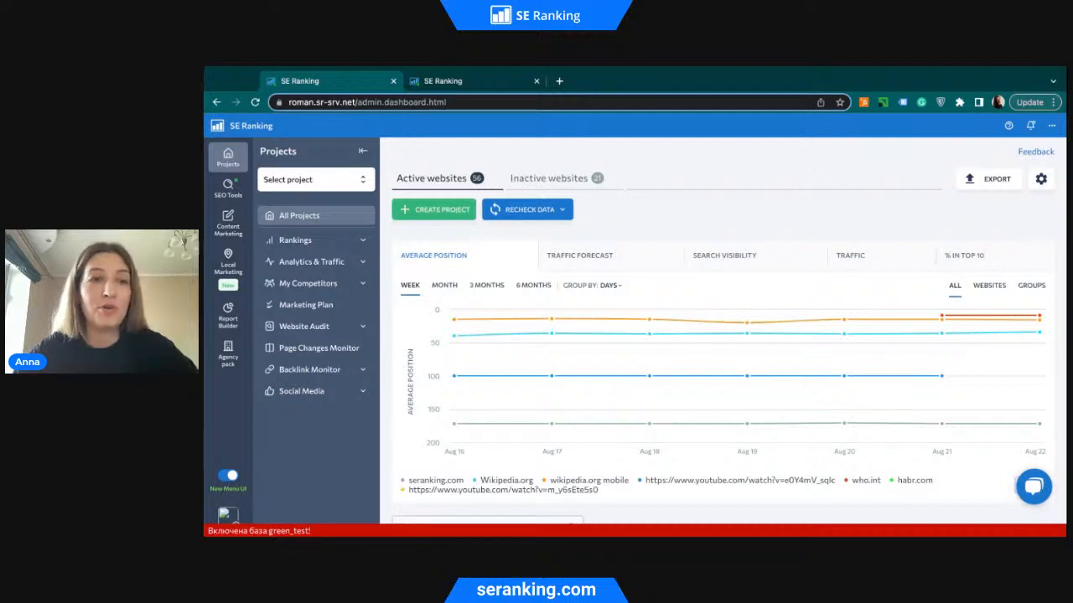
mouse_move(228, 352)
mouse_move(228, 159)
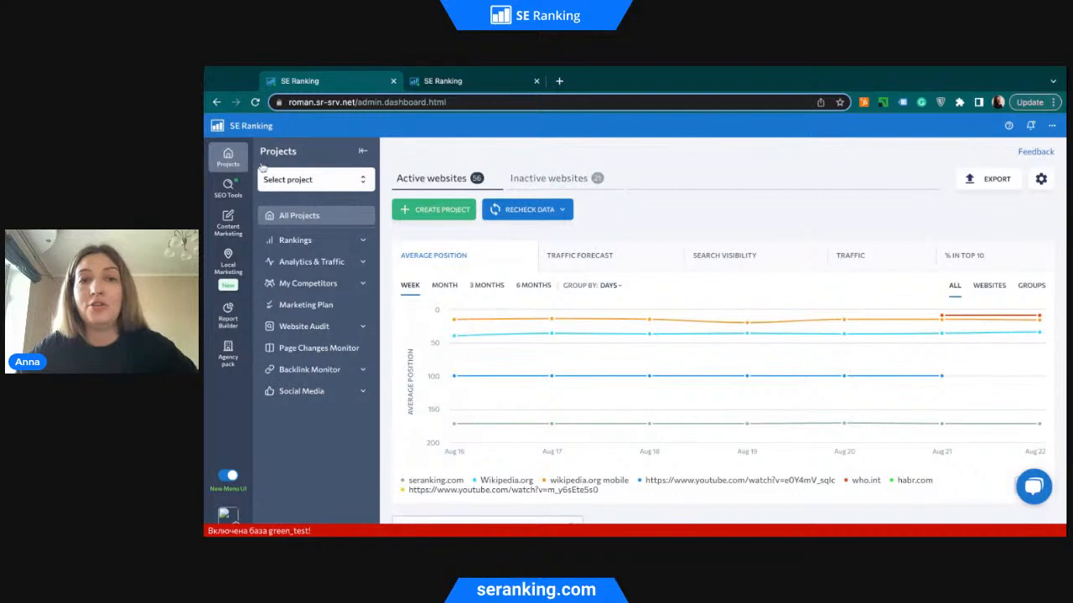
left_click(234, 184)
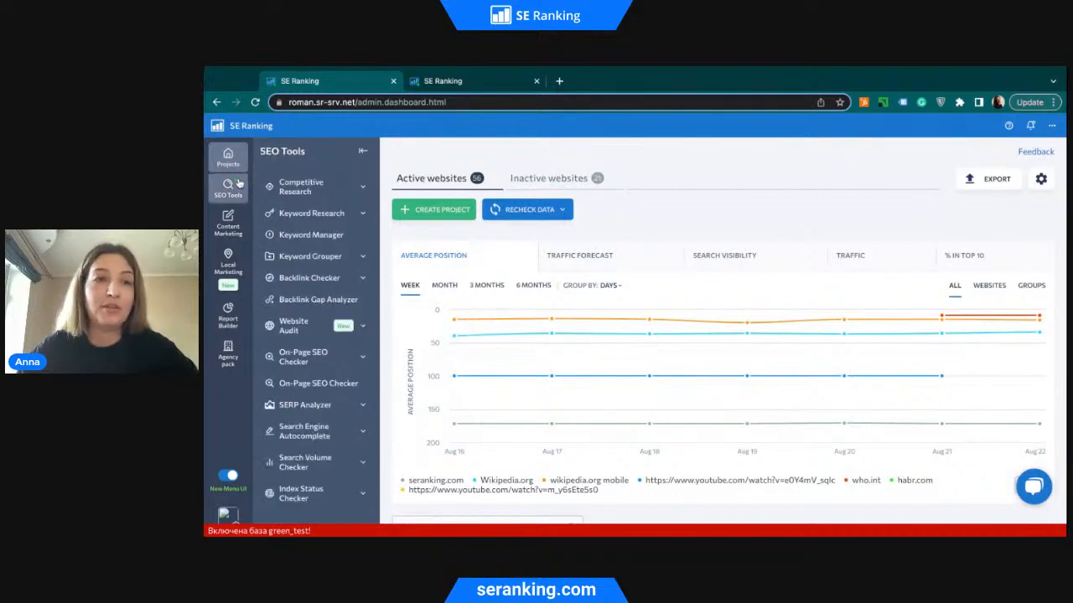
left_click(237, 161)
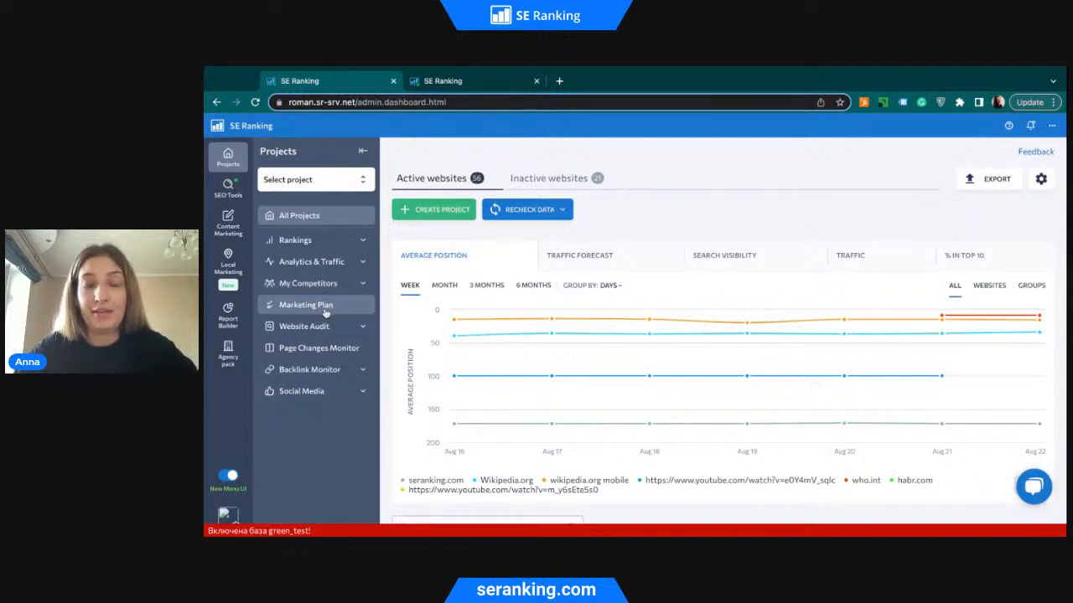
- Open the Marketing Plan of the seranking.com project and review its progress and the tasks by category
left_click(327, 180)
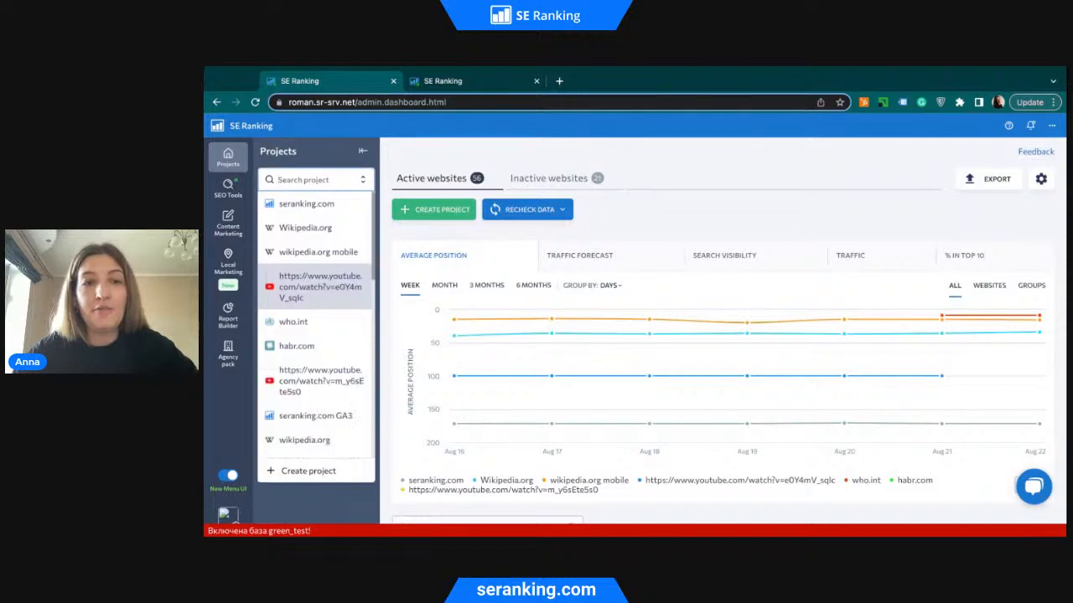
left_click(335, 208)
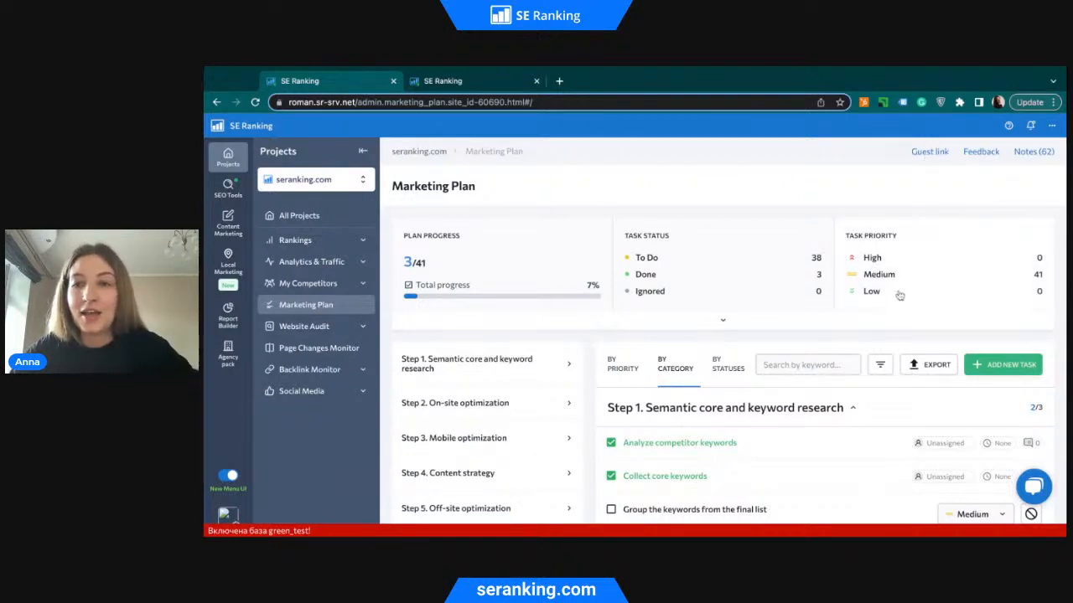
scroll(899, 295, "down", 1)
scroll(888, 313, "down", 2)
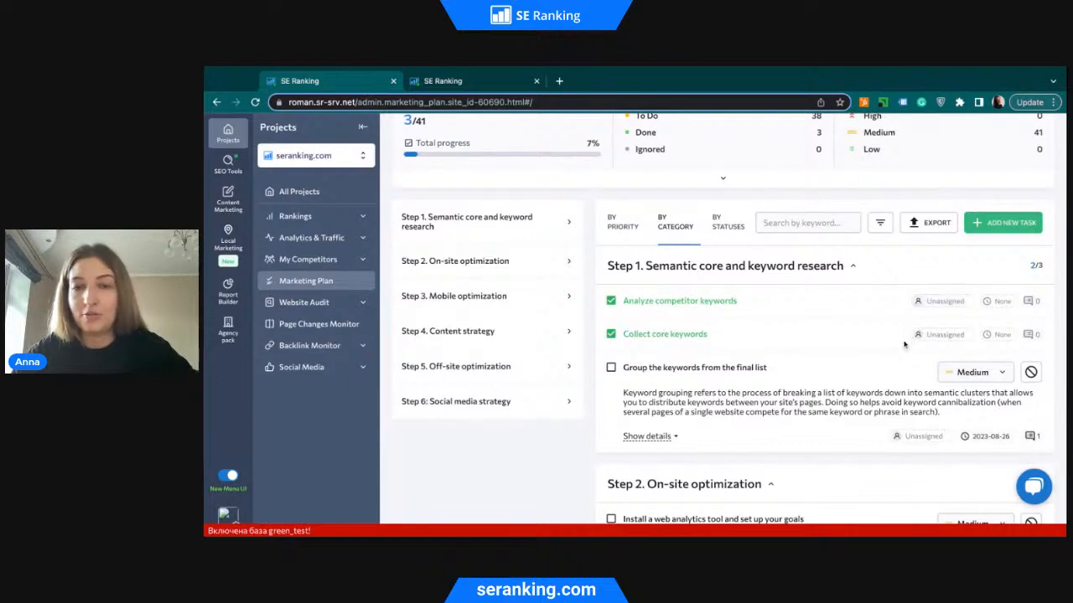
scroll(871, 295, "down", 5)
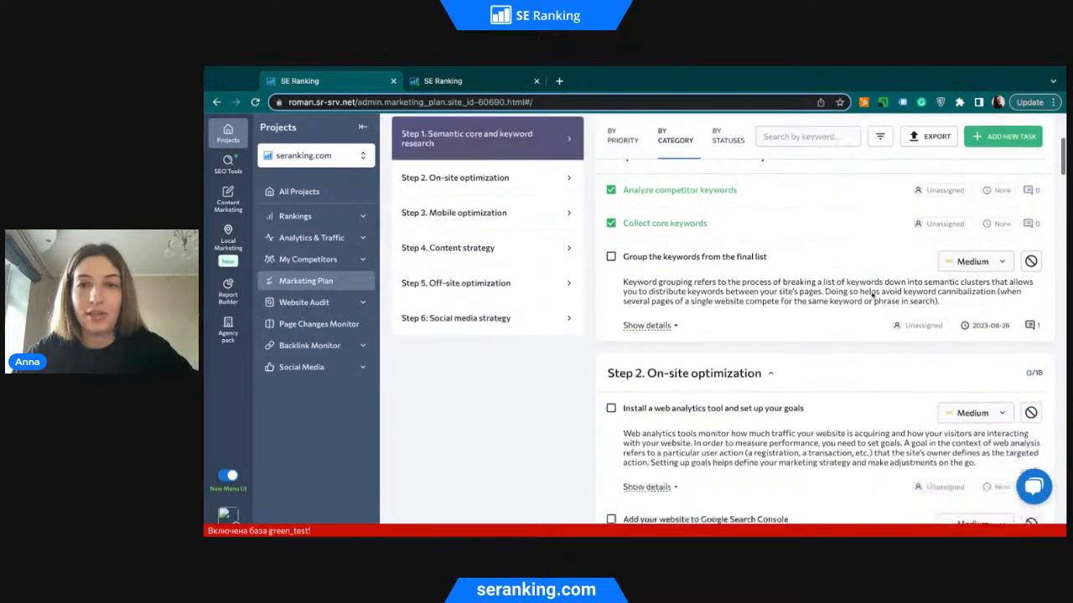
scroll(871, 295, "up", 10)
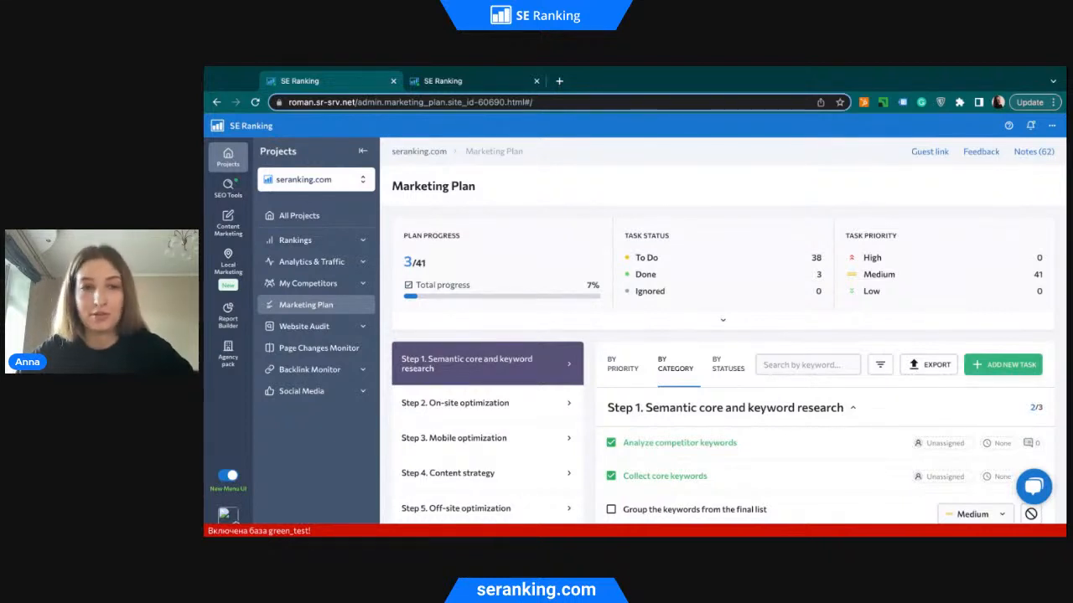
- Open the Website Audit overview for seranking.com and review its health score, Core Web Vitals, top issues and domain metrics
left_click(351, 332)
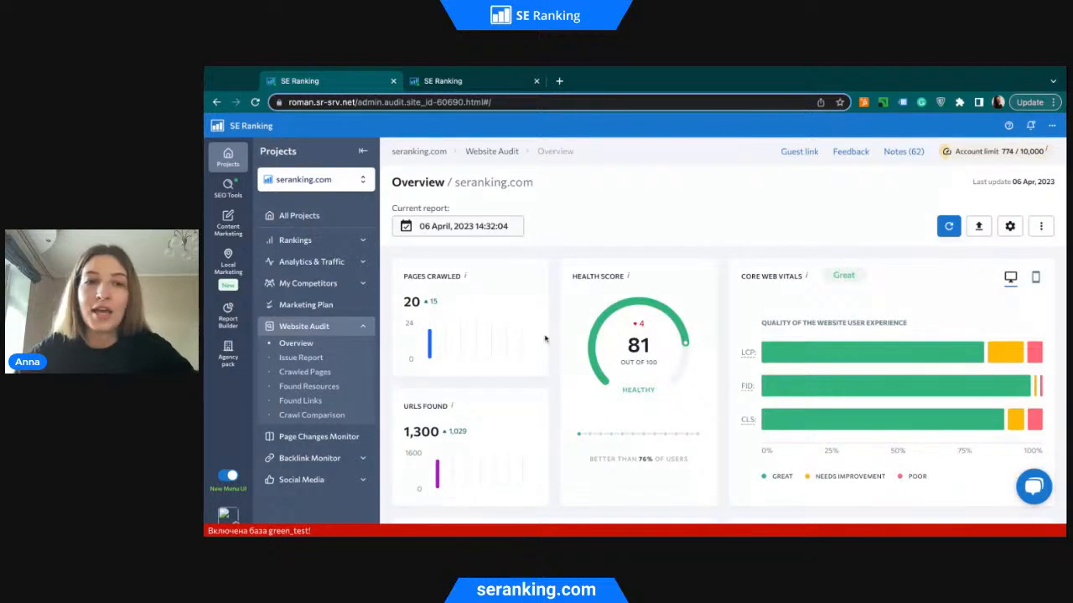
scroll(552, 389, "down", 1)
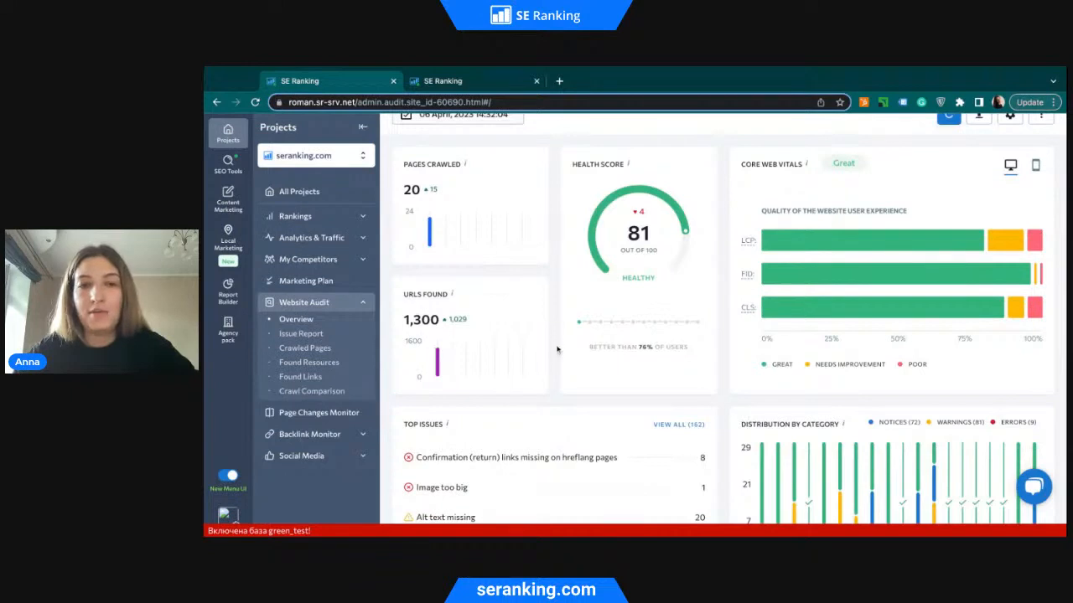
scroll(557, 349, "up", 3)
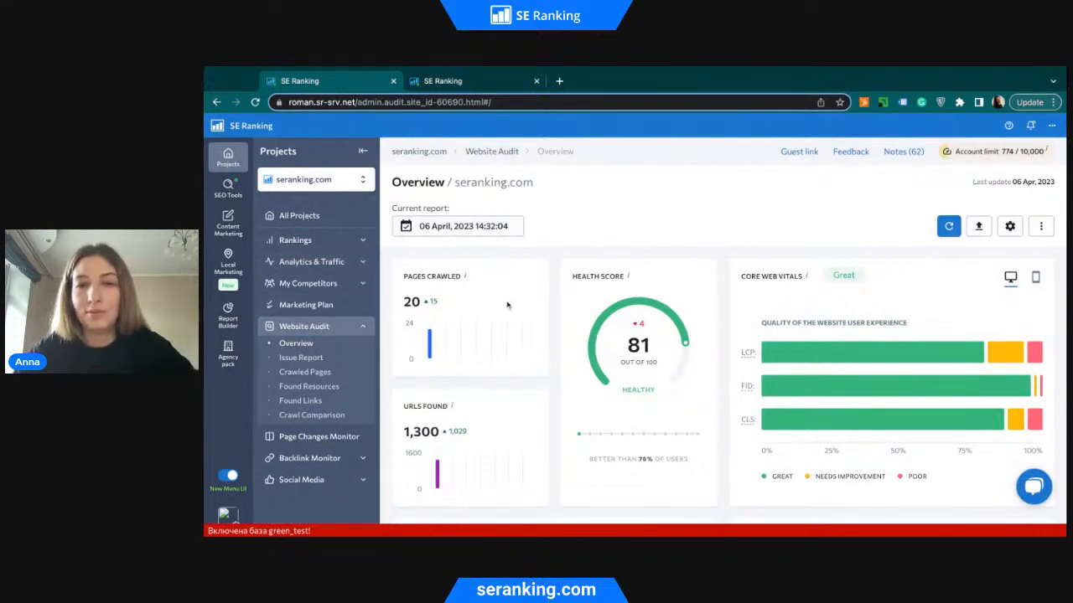
scroll(566, 344, "down", 5)
scroll(565, 342, "down", 3)
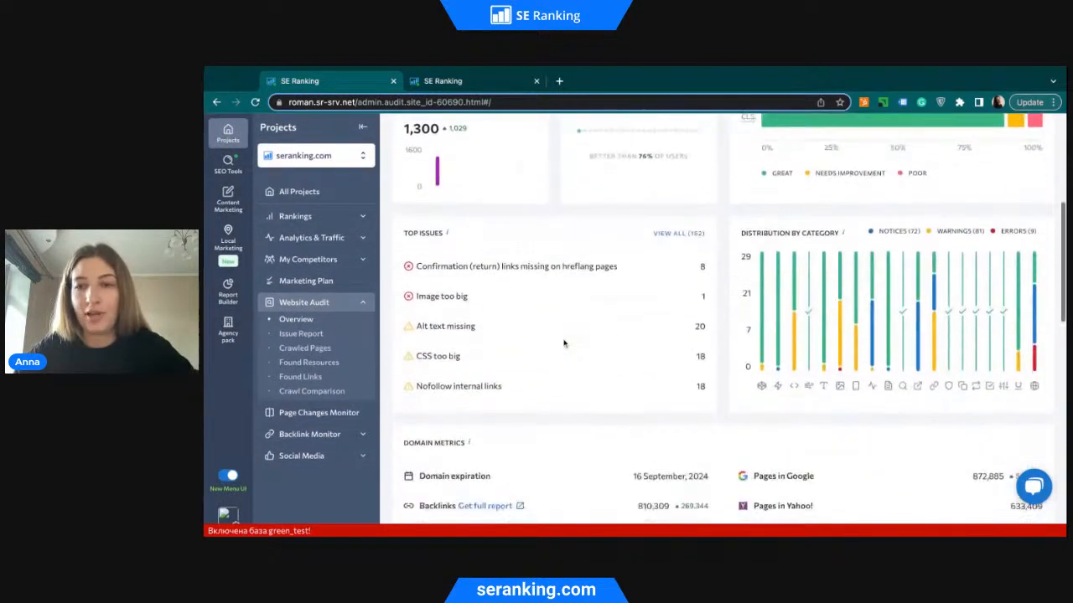
scroll(346, 193, "up", 6)
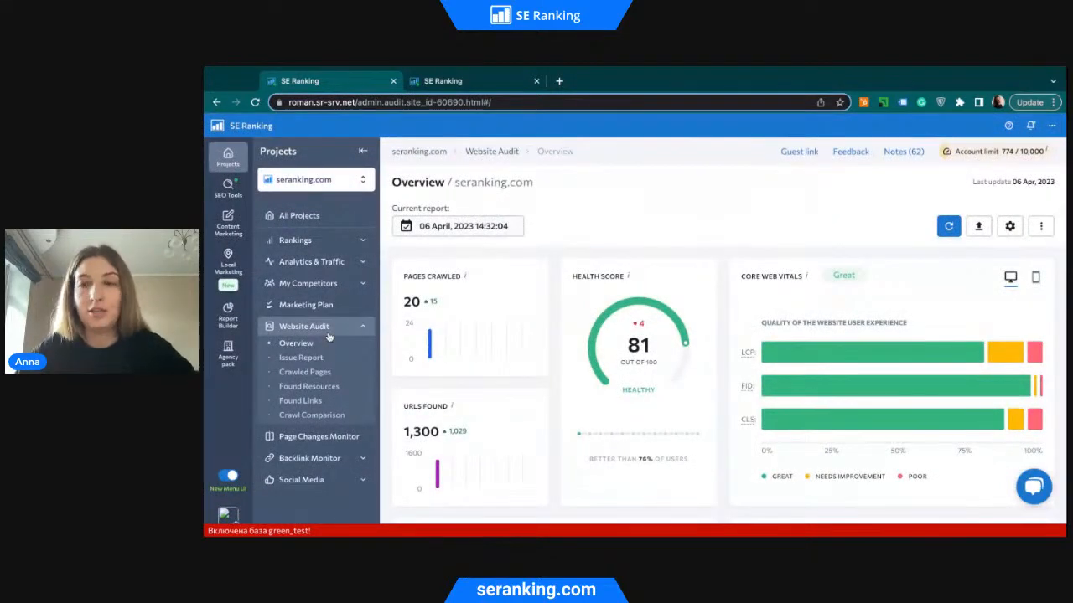
- Review the SEO Tools list, including Website Audit and Backlink Checker, and return to the project's own sections
left_click(236, 196)
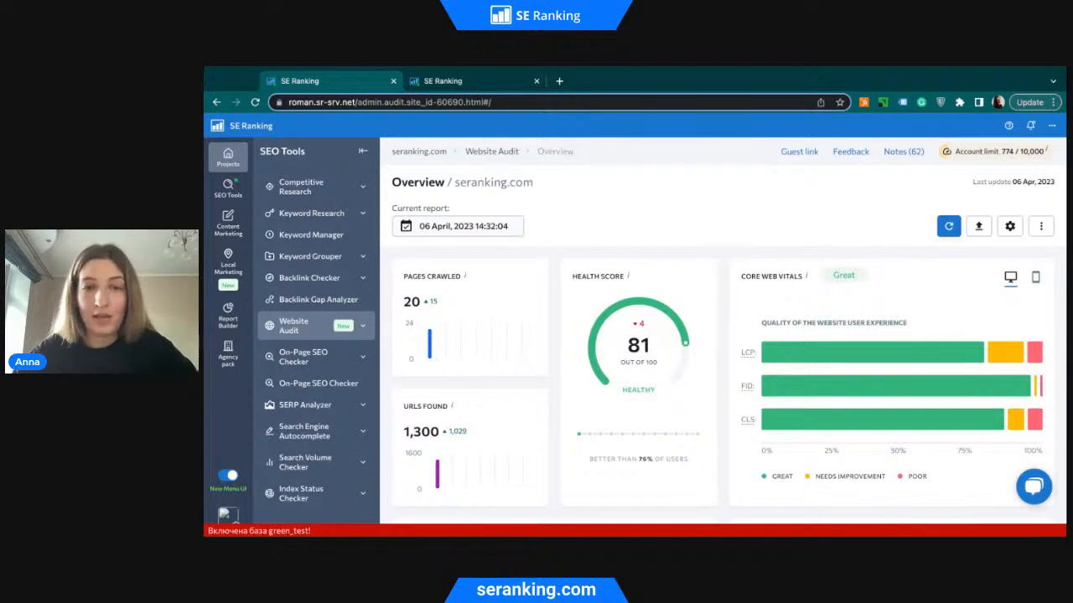
scroll(352, 327, "down", 1)
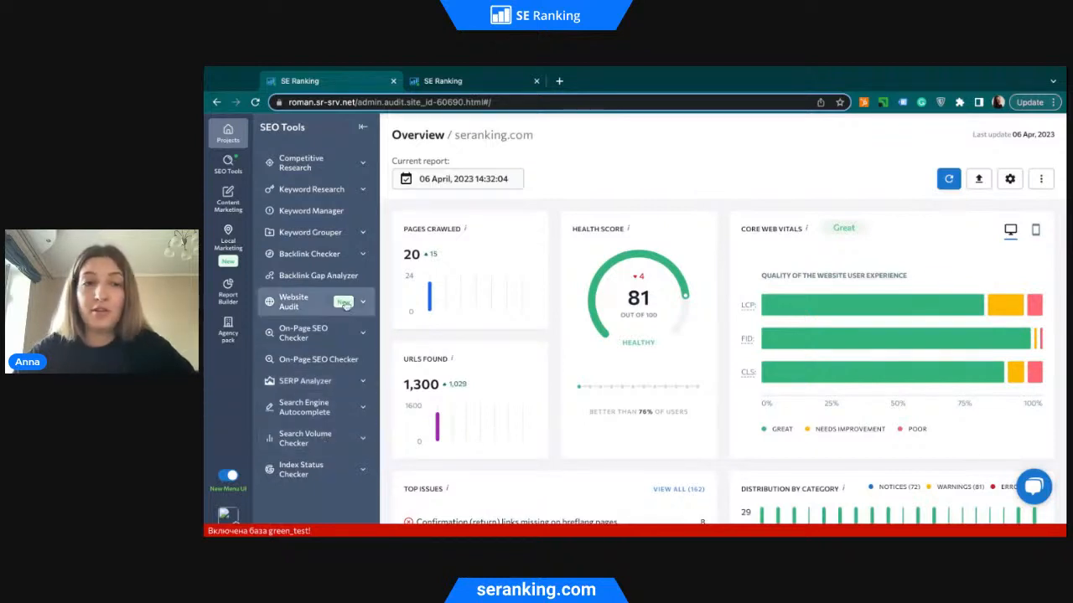
scroll(344, 218, "up", 1)
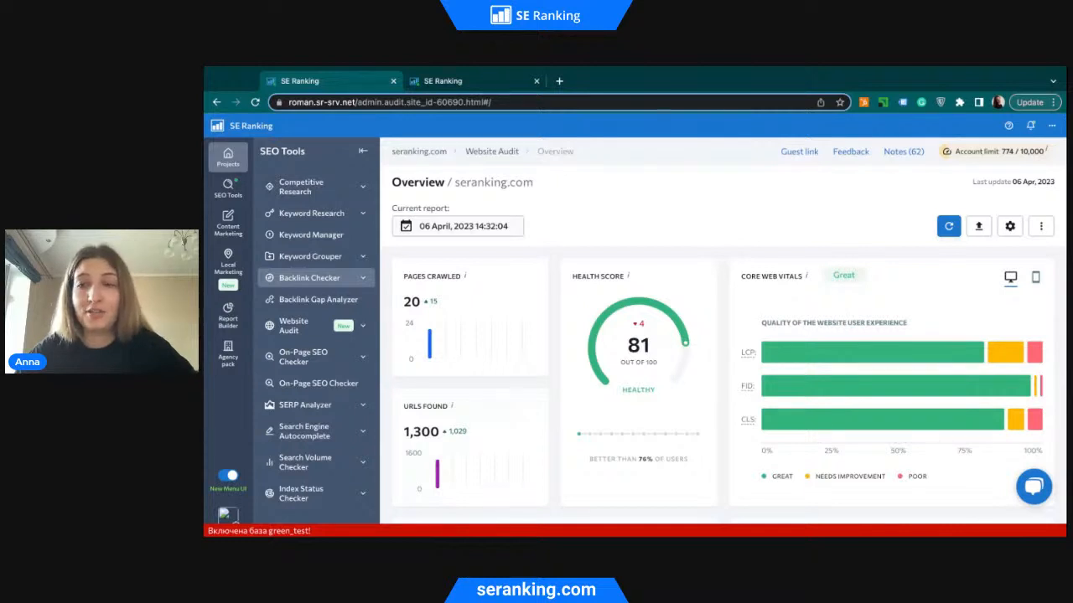
left_click(228, 156)
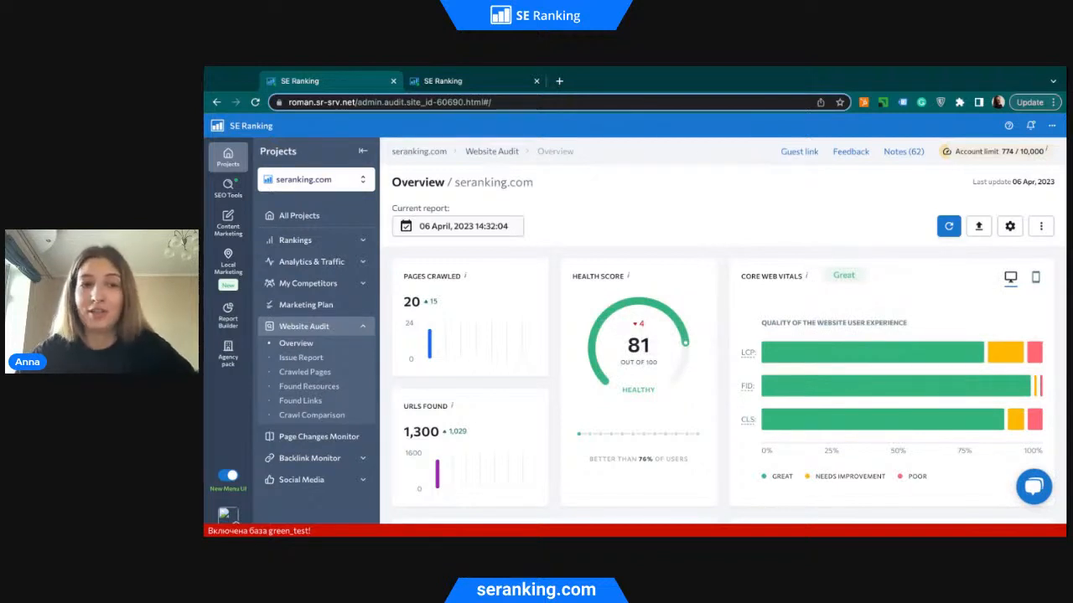
- Open the "digital agency" article in the Content Editor and review its editor, content score and suggested terms
left_click(238, 228)
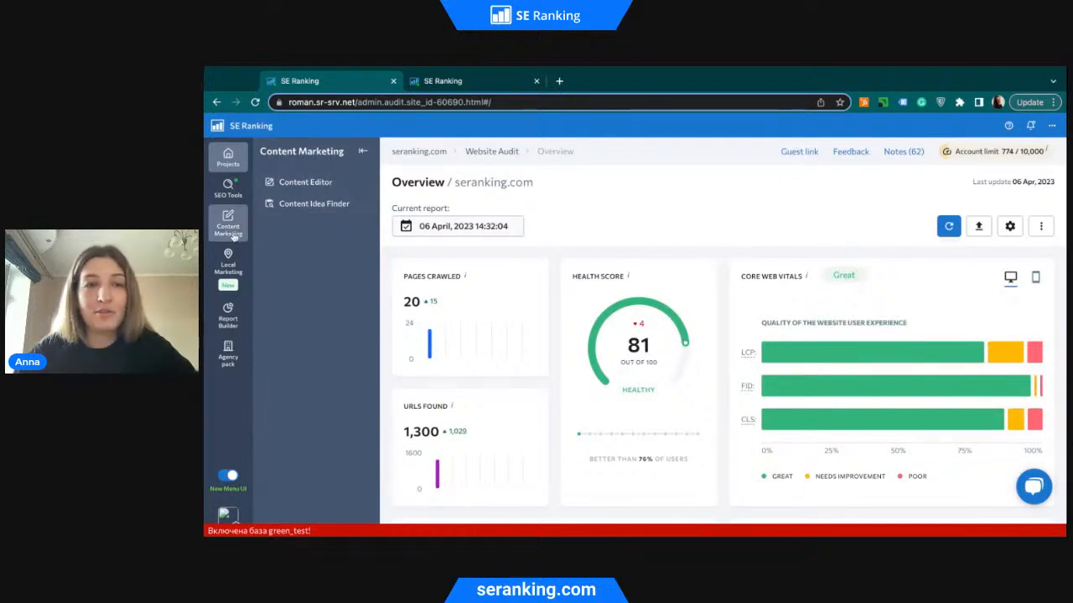
left_click(292, 193)
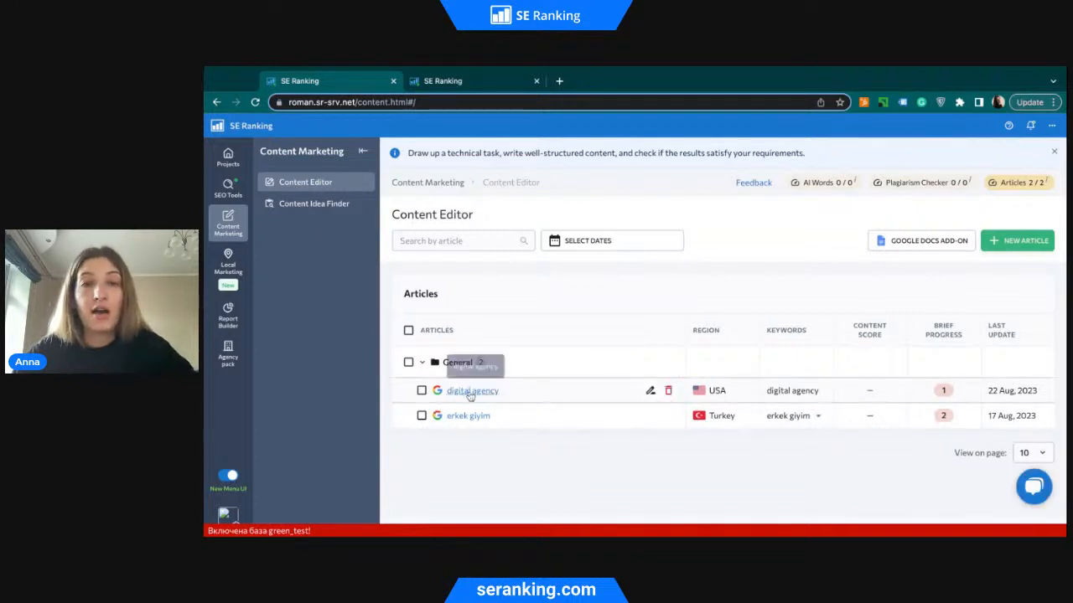
left_click(469, 391)
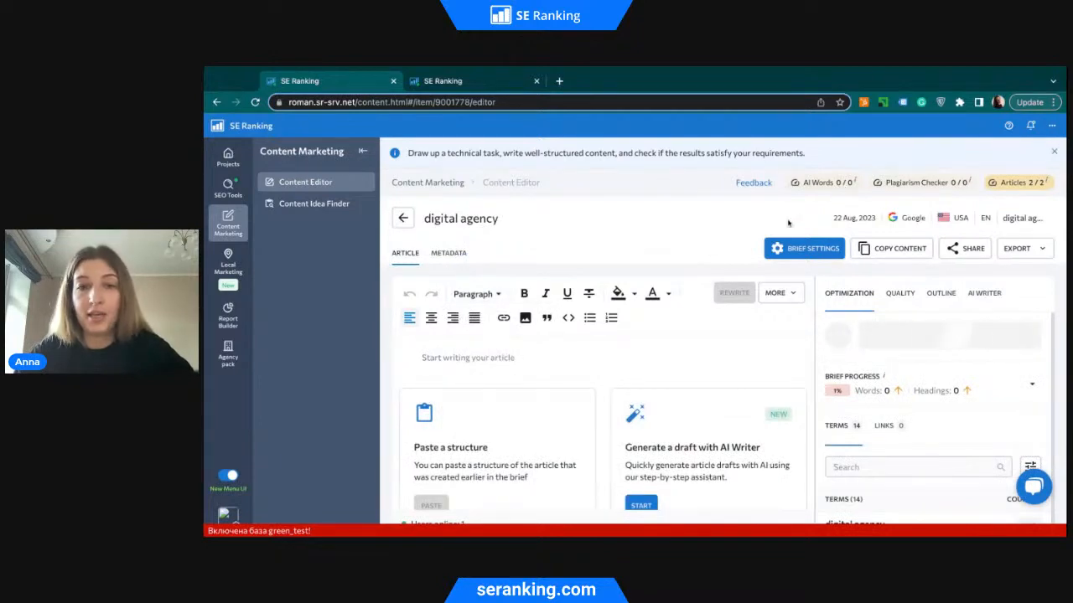
scroll(731, 337, "down", 3)
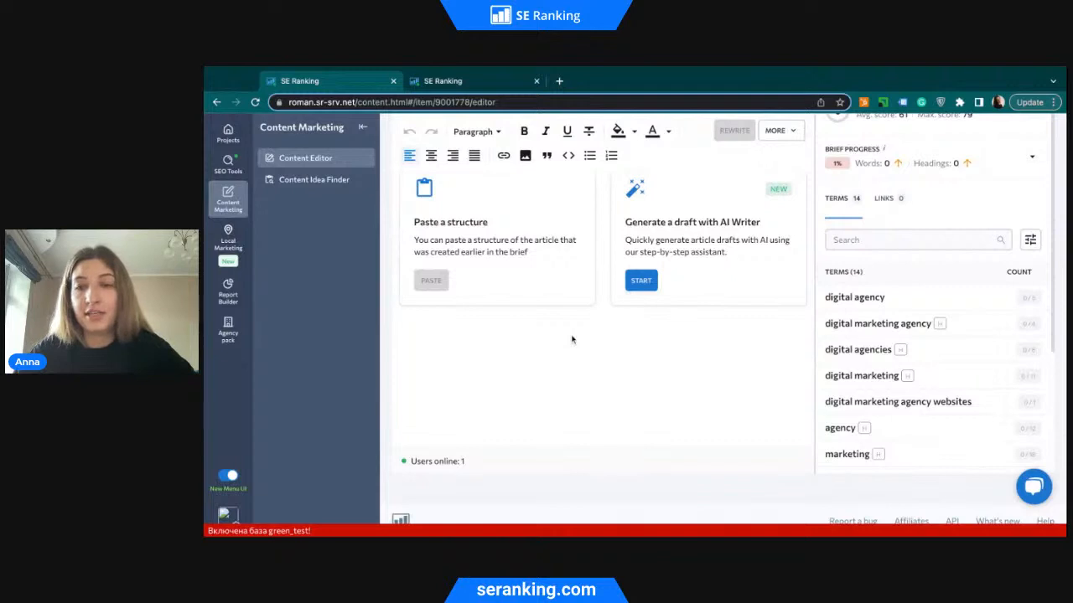
scroll(618, 305, "up", 2)
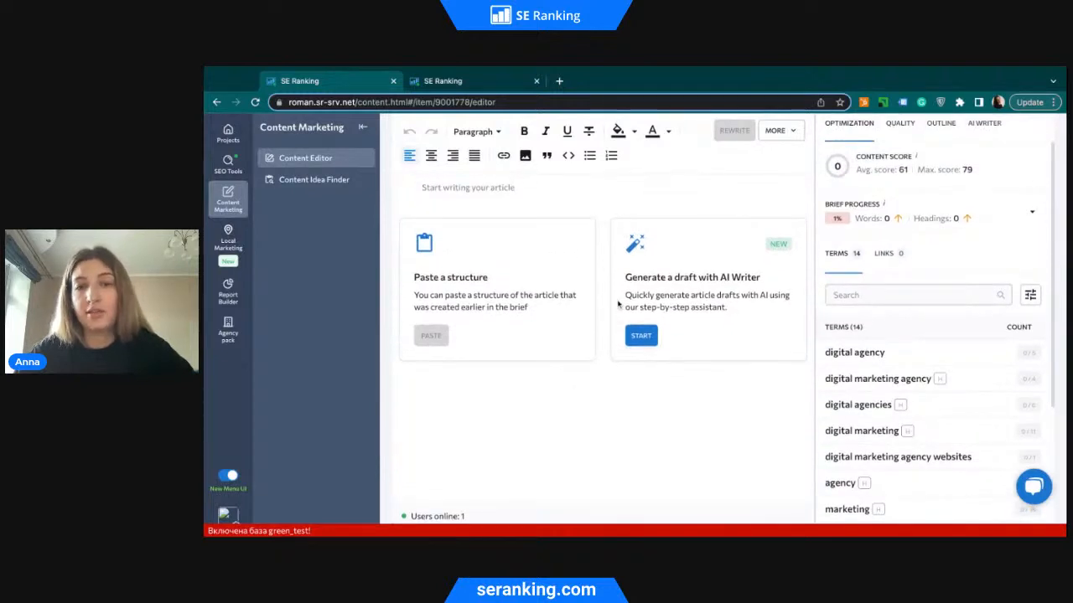
scroll(620, 303, "up", 1)
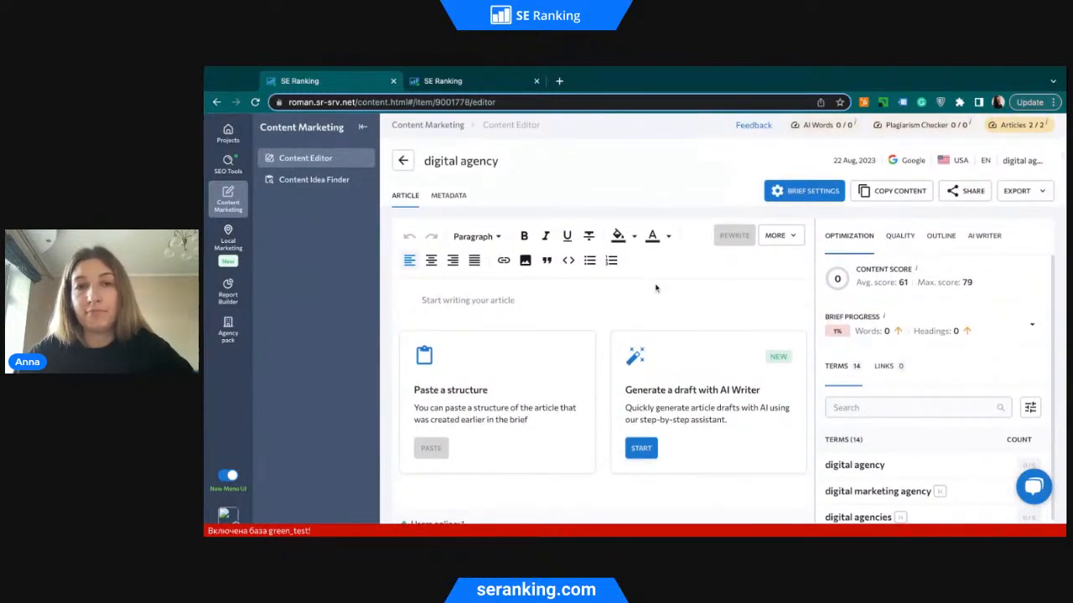
scroll(656, 288, "up", 1)
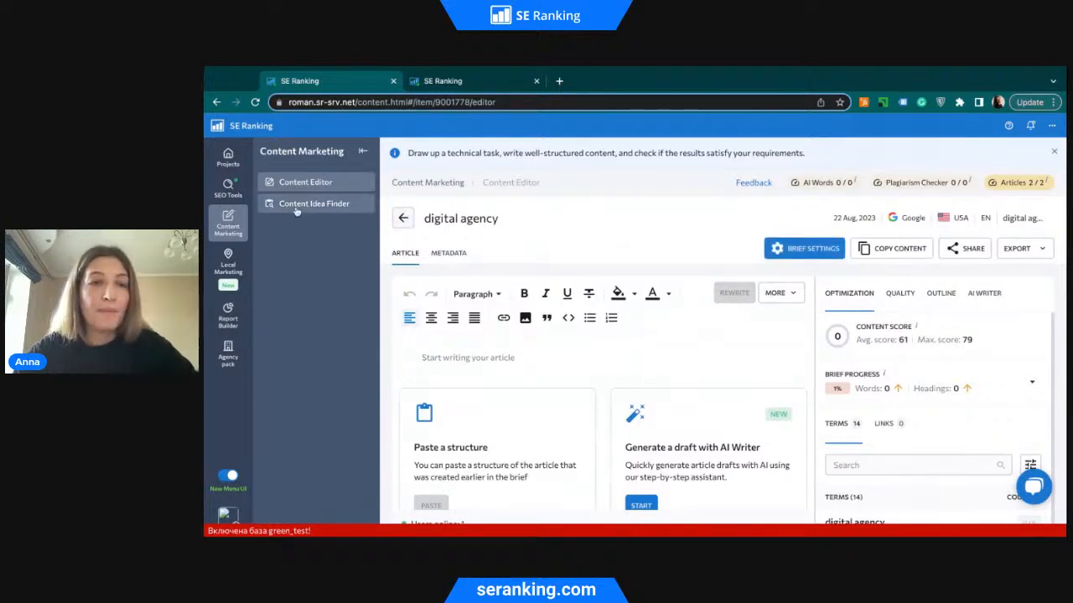
- Open the Local Marketing locations list and review the companies and the section's tools
mouse_move(240, 268)
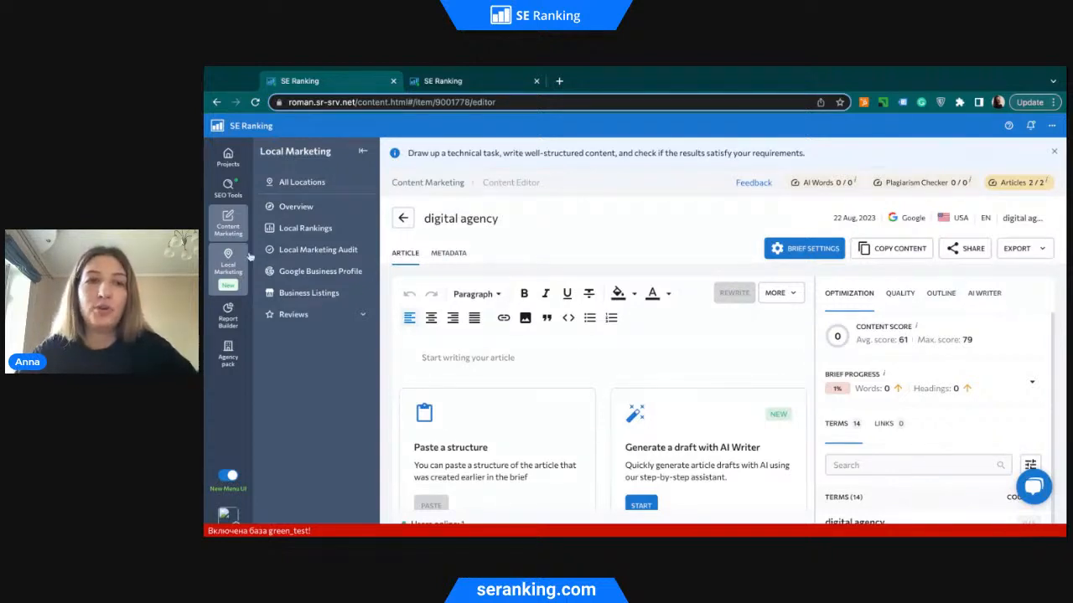
left_click(293, 207)
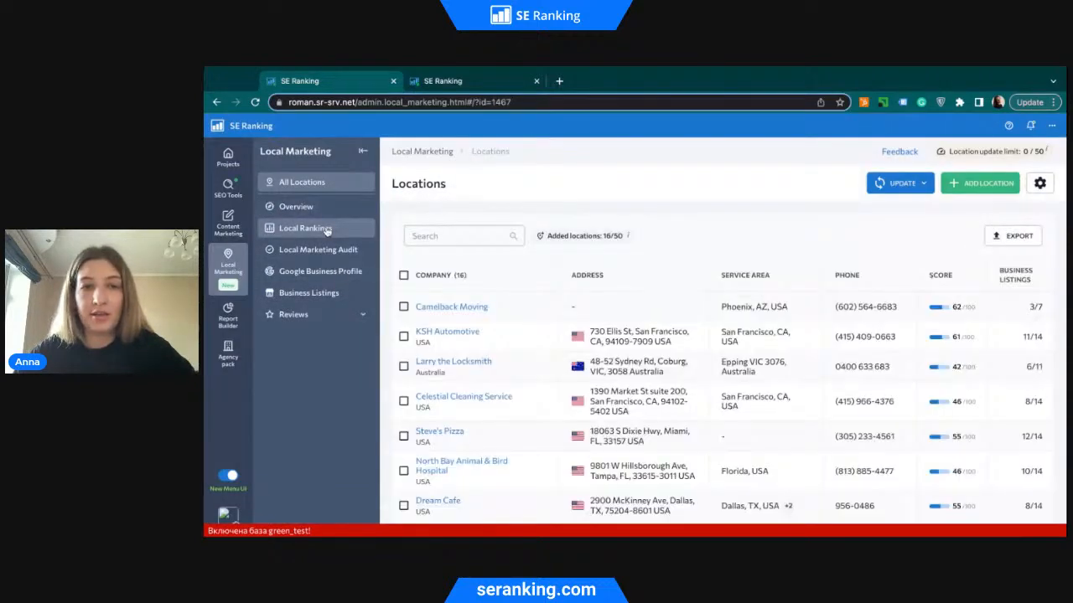
scroll(424, 305, "down", 2)
scroll(424, 305, "up", 2)
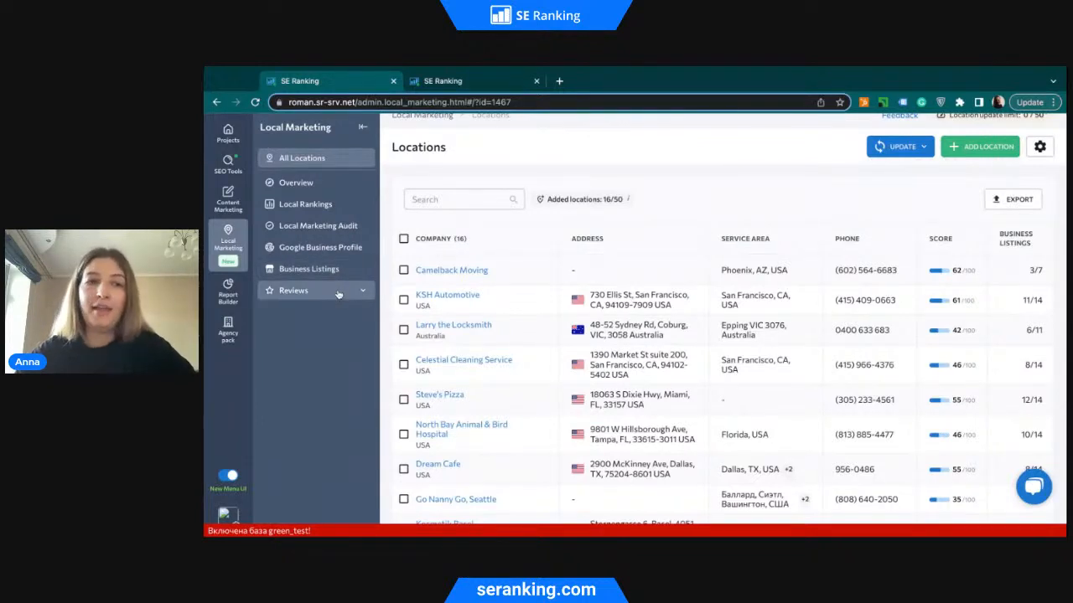
scroll(394, 329, "down", 3)
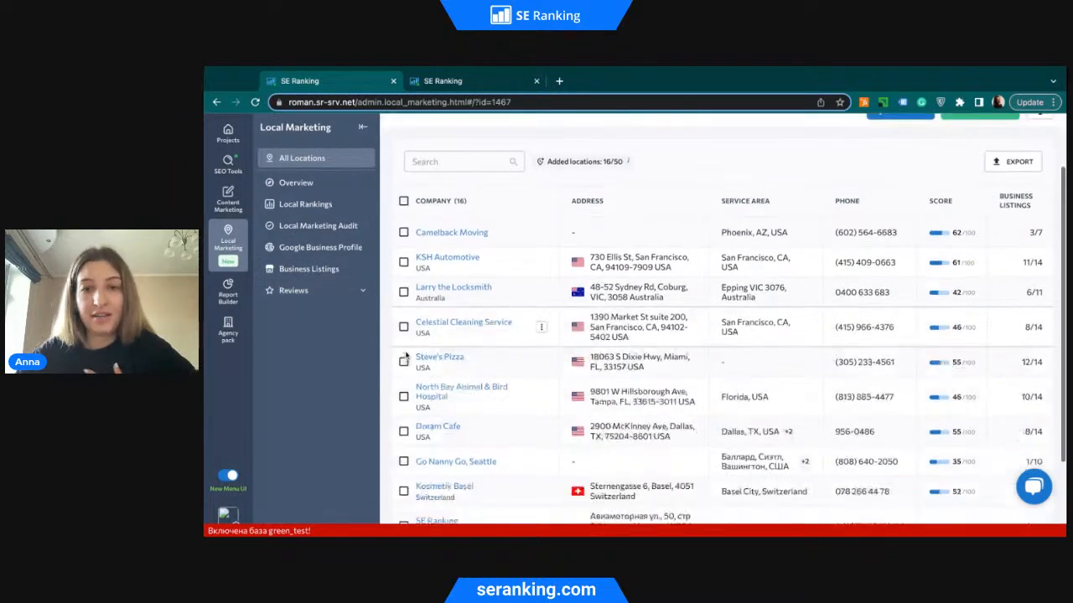
scroll(405, 355, "up", 4)
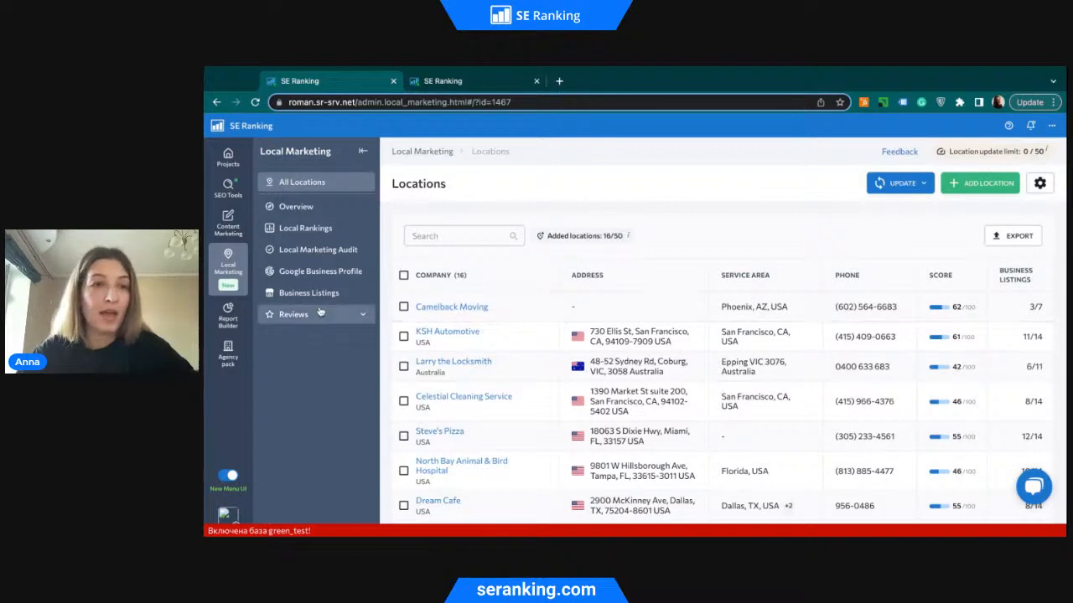
- Review the Report Builder options, including Manual, Scheduled, Templates and Performance-Based Invoicing
mouse_move(228, 233)
mouse_move(226, 291)
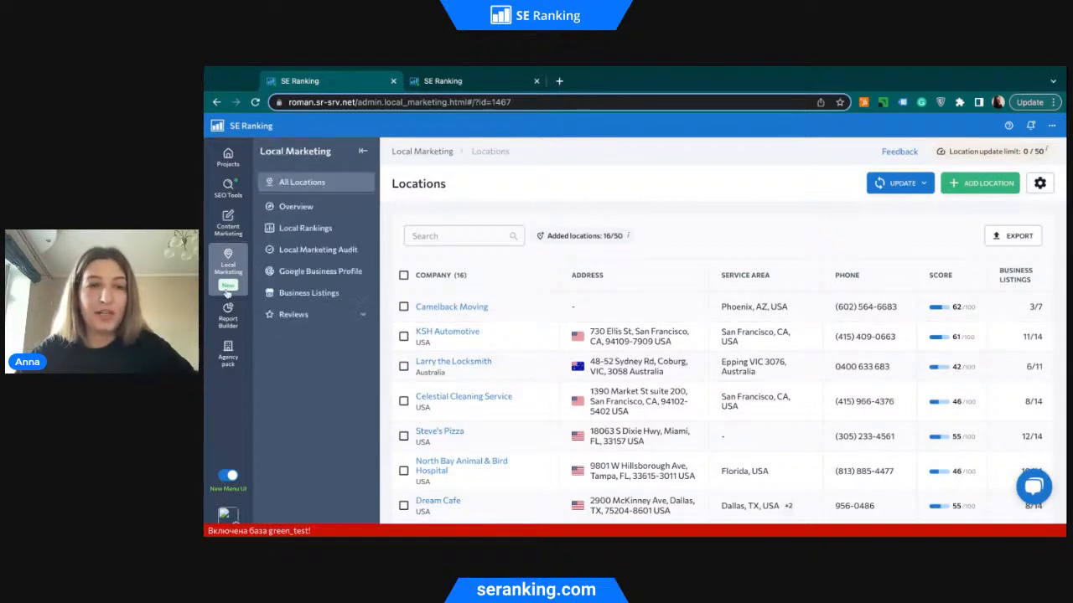
mouse_move(229, 327)
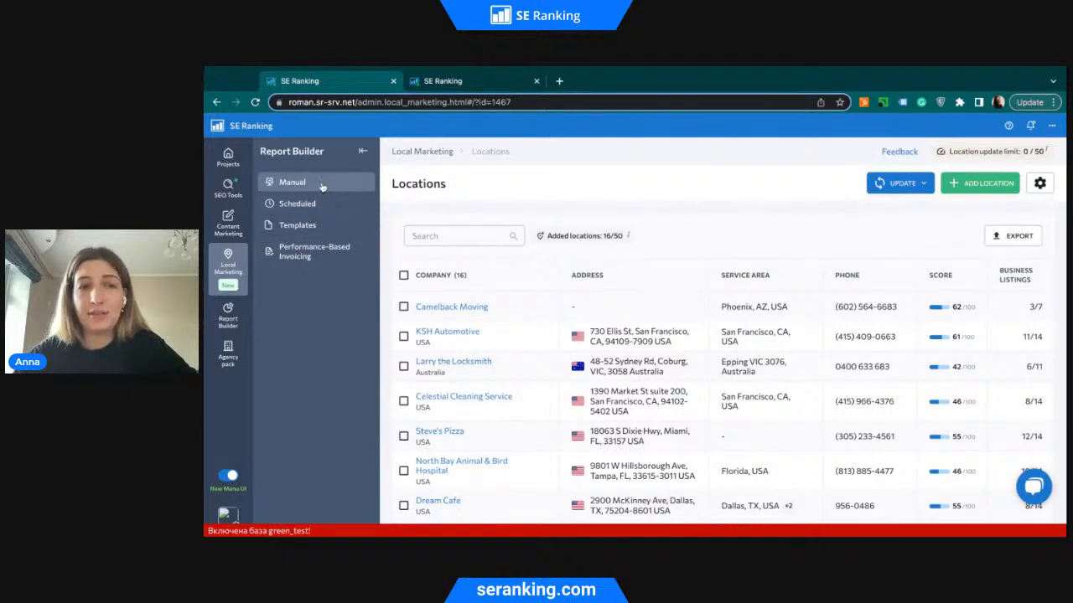
left_click(313, 231)
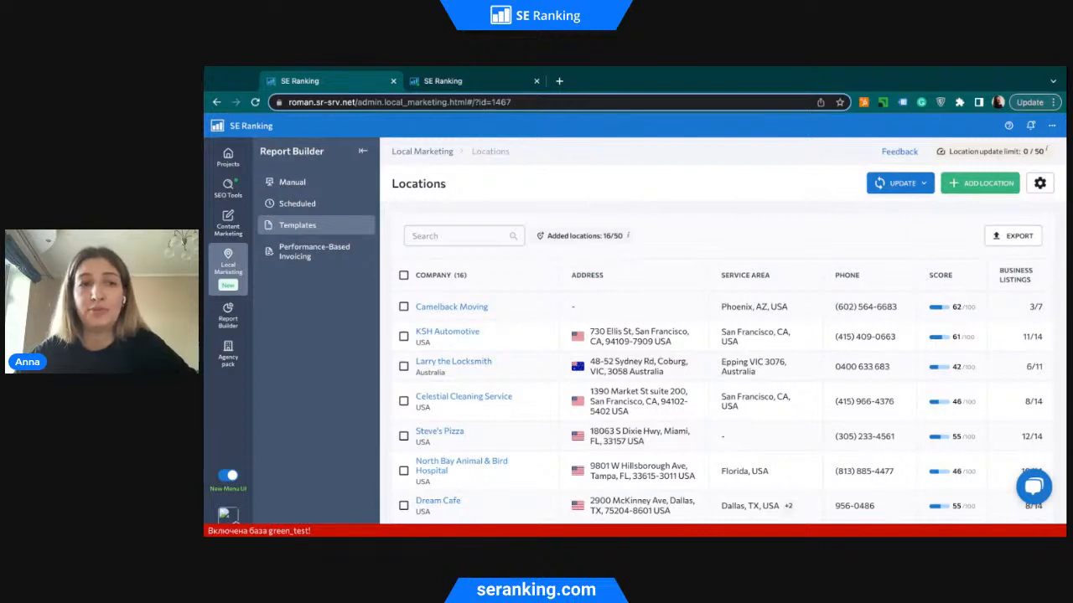
left_click(314, 210)
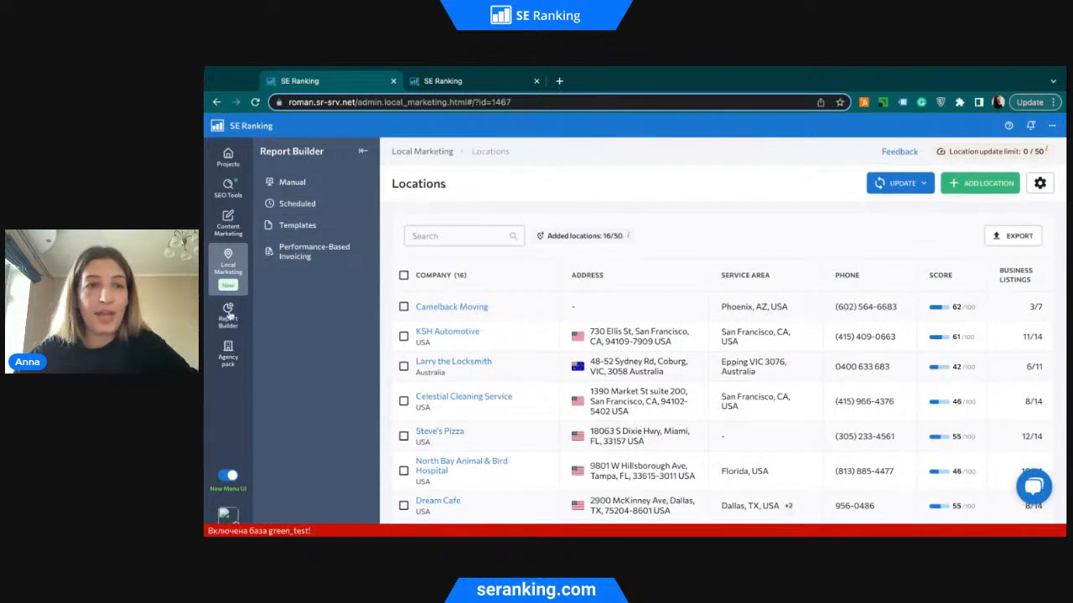
- Review the Agency pack options, expand White Label, and look back at the Content Marketing tools
mouse_move(227, 362)
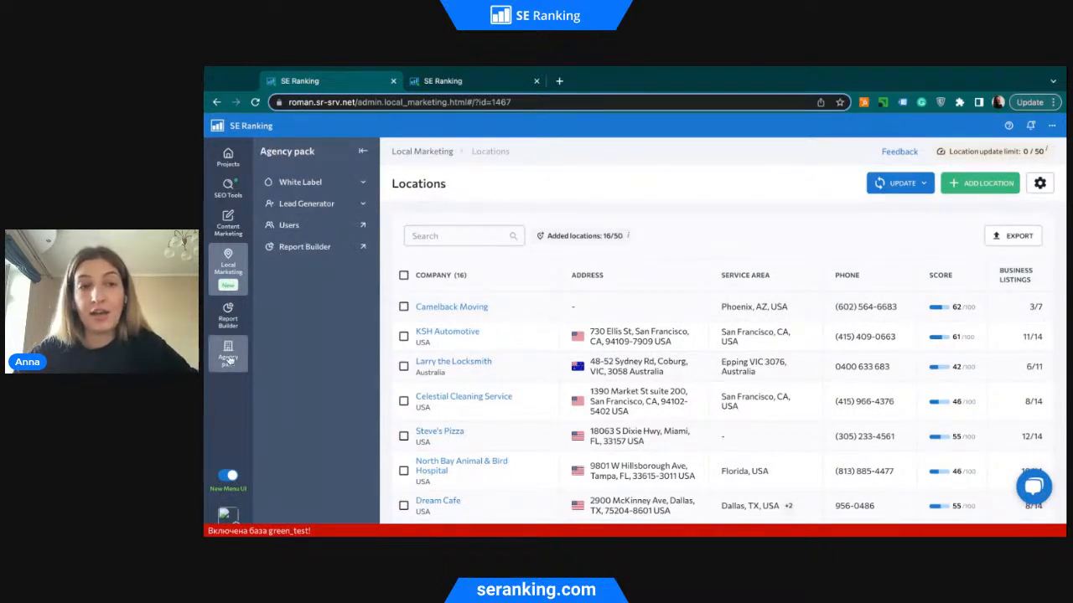
left_click(309, 250)
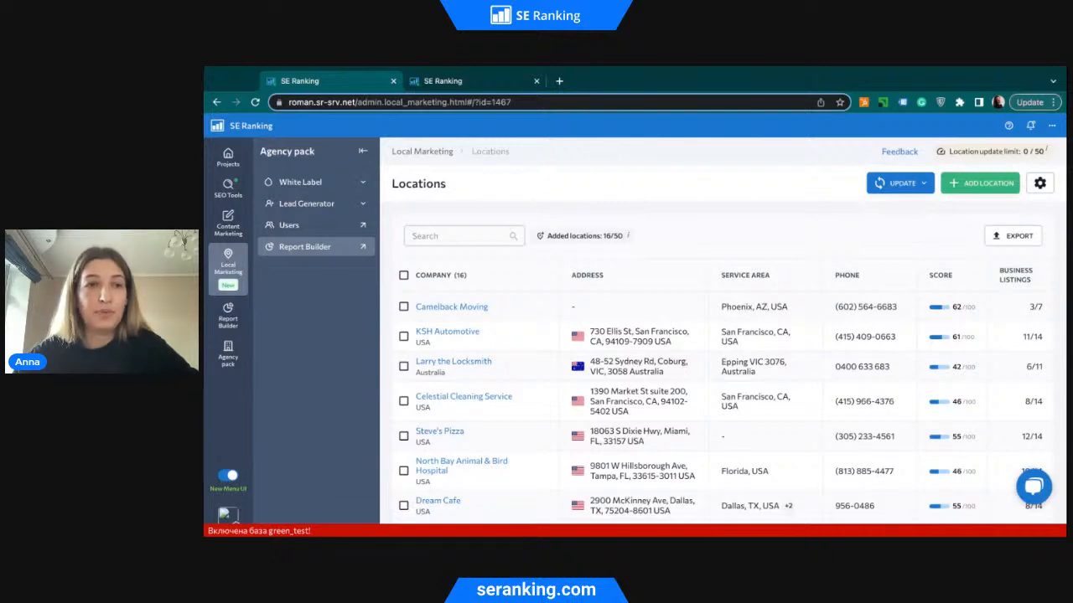
left_click(355, 183)
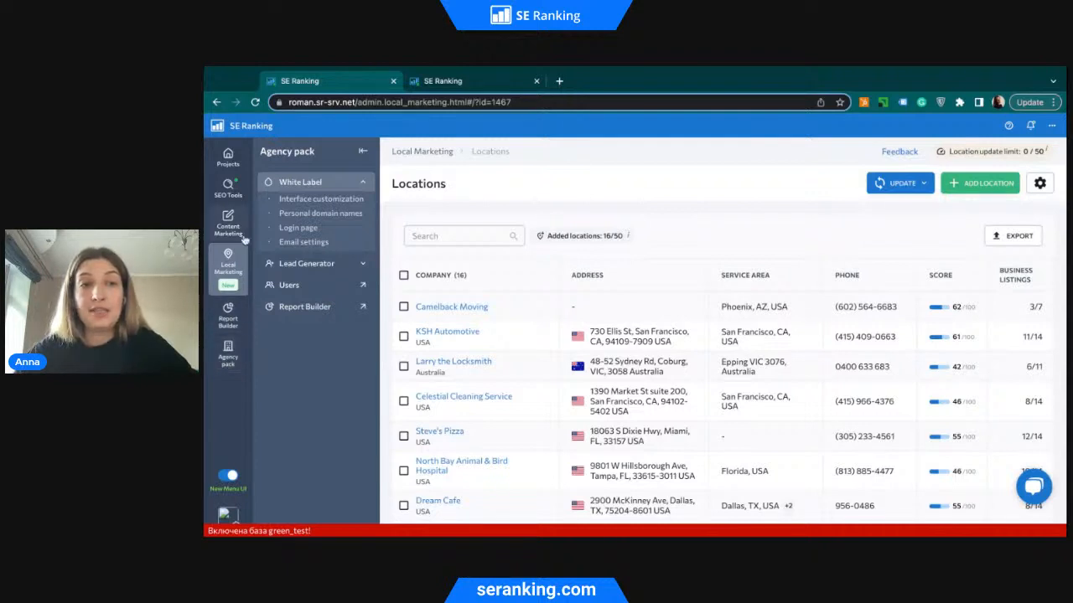
mouse_move(234, 196)
mouse_move(235, 233)
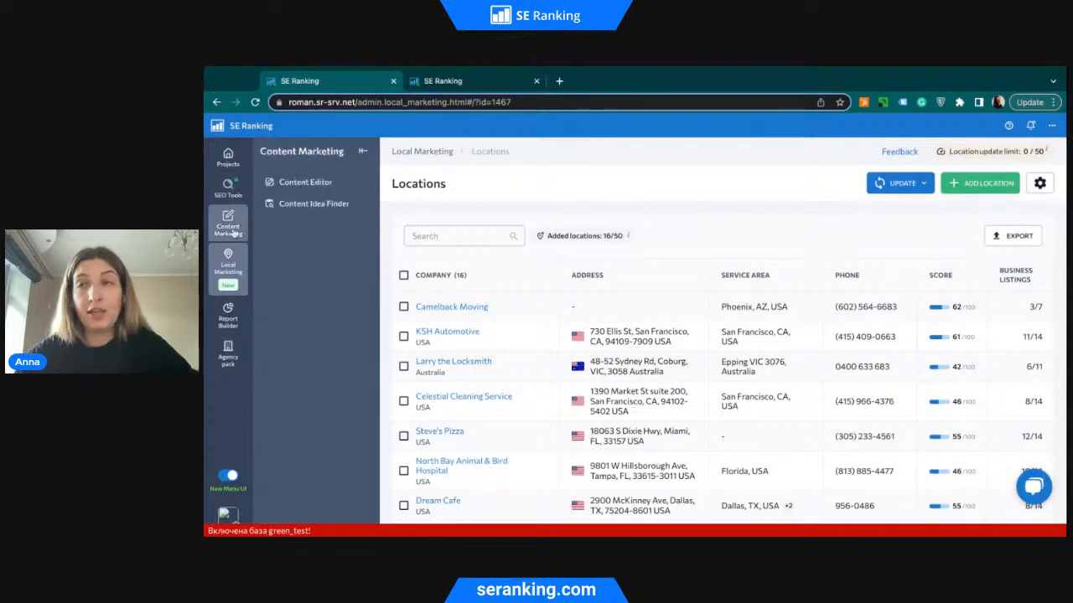
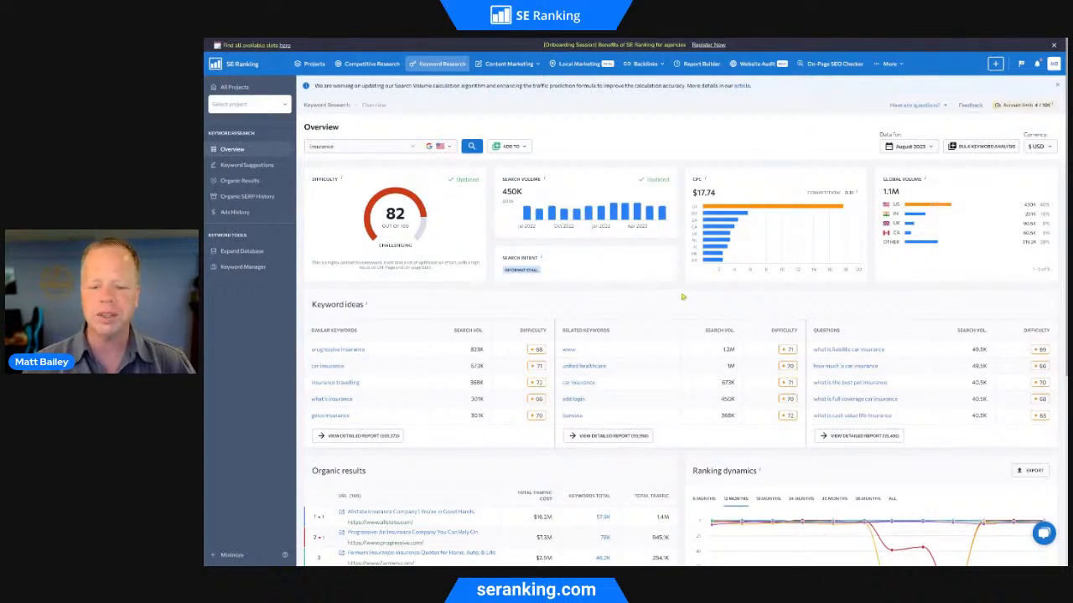
- Review the keyword overview for "insurance" and open the detailed report of its similar keywords
scroll(682, 293, "down", 3)
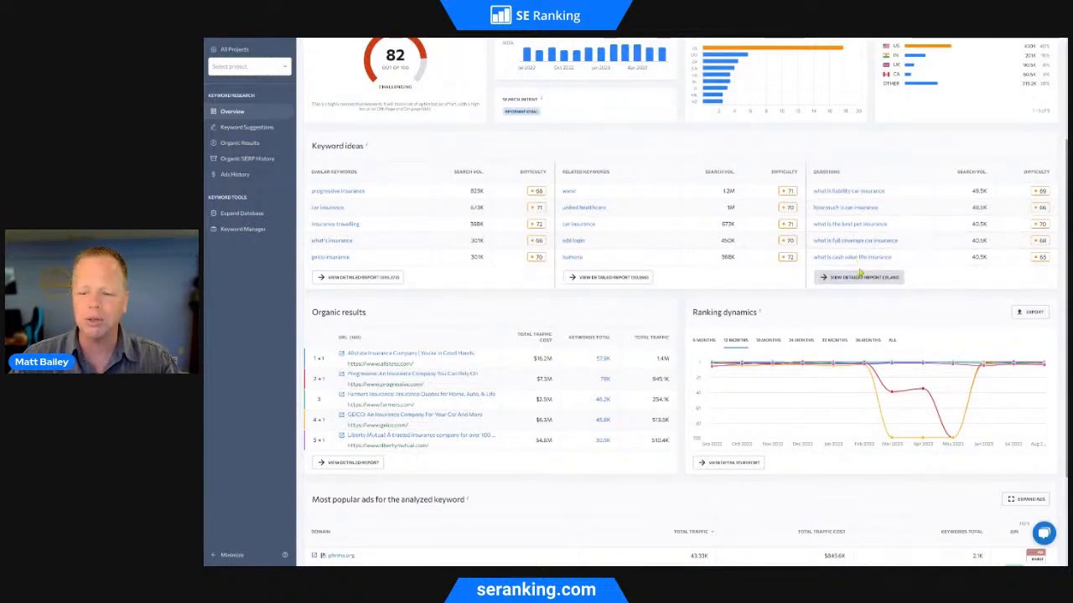
left_click(391, 278)
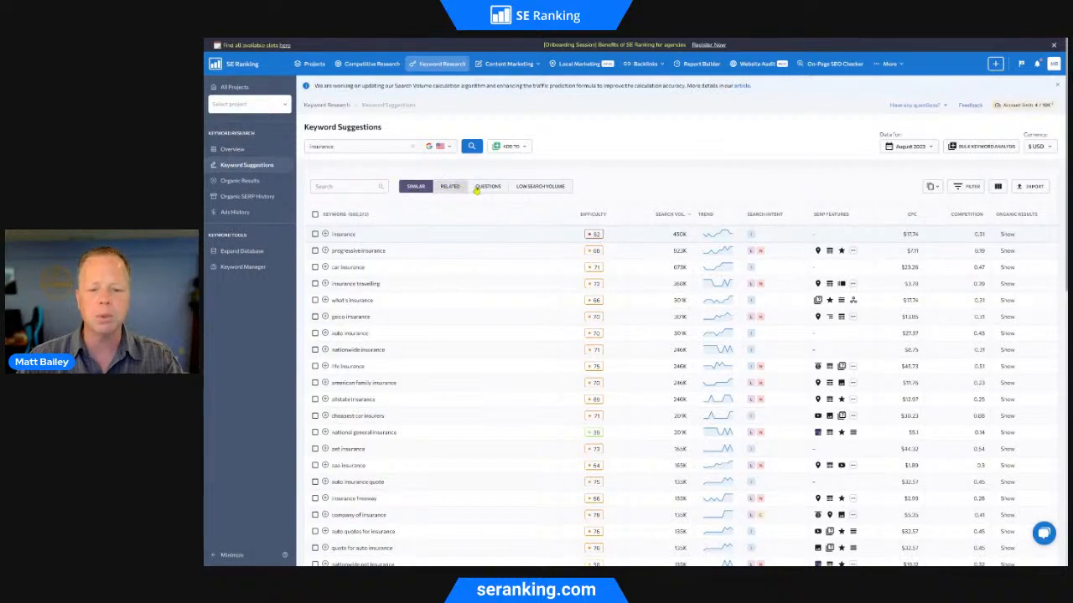
scroll(598, 179, "down", 3)
scroll(606, 176, "up", 3)
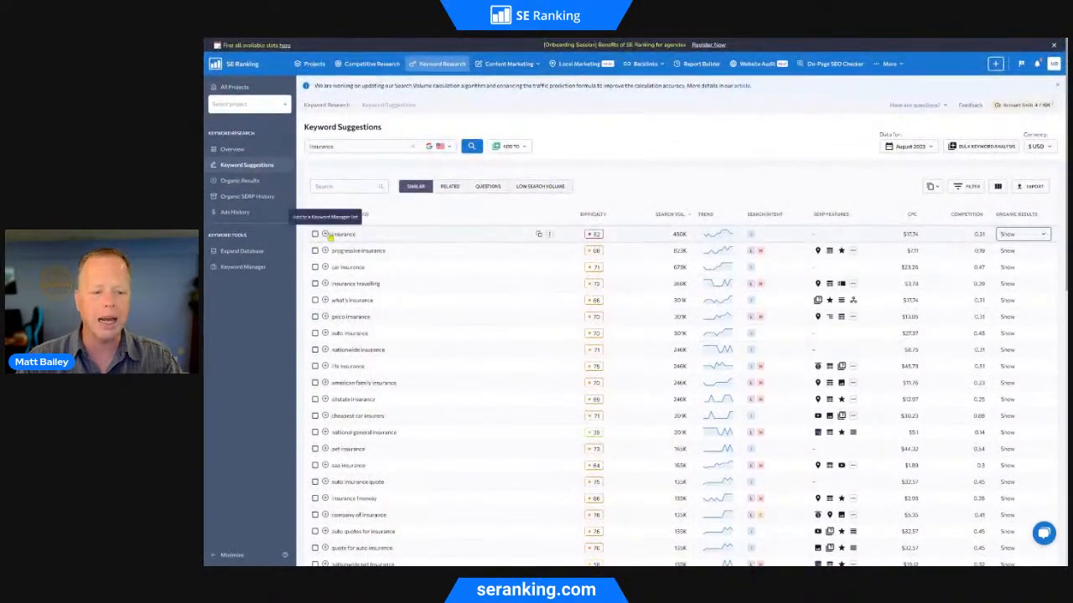
- View the Keyword Manager list options for "car insurance", close them, and select that keyword
left_click(326, 267)
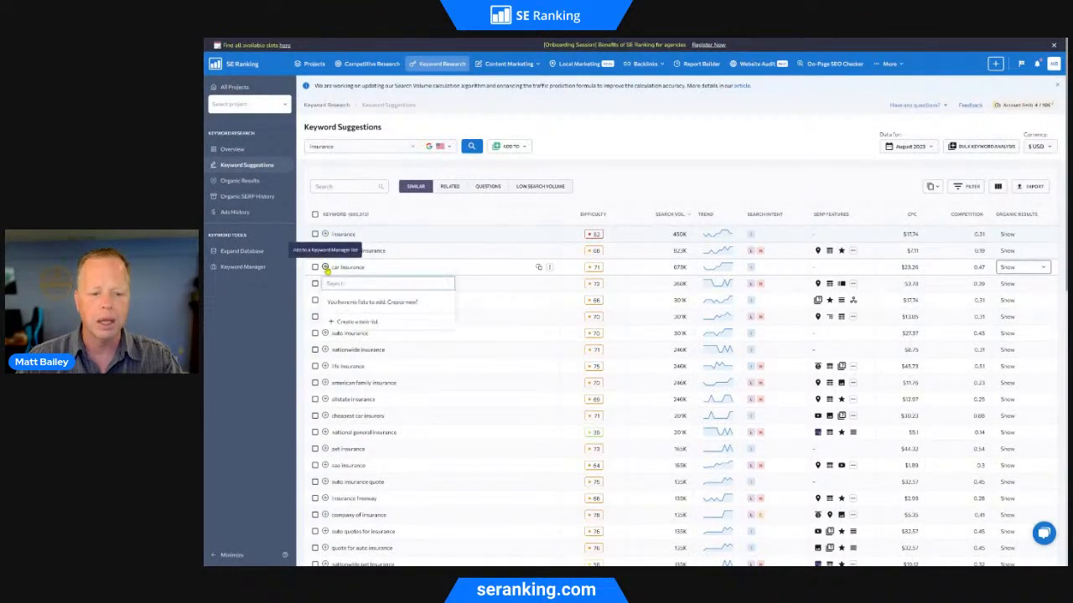
left_click(345, 273)
left_click(315, 266)
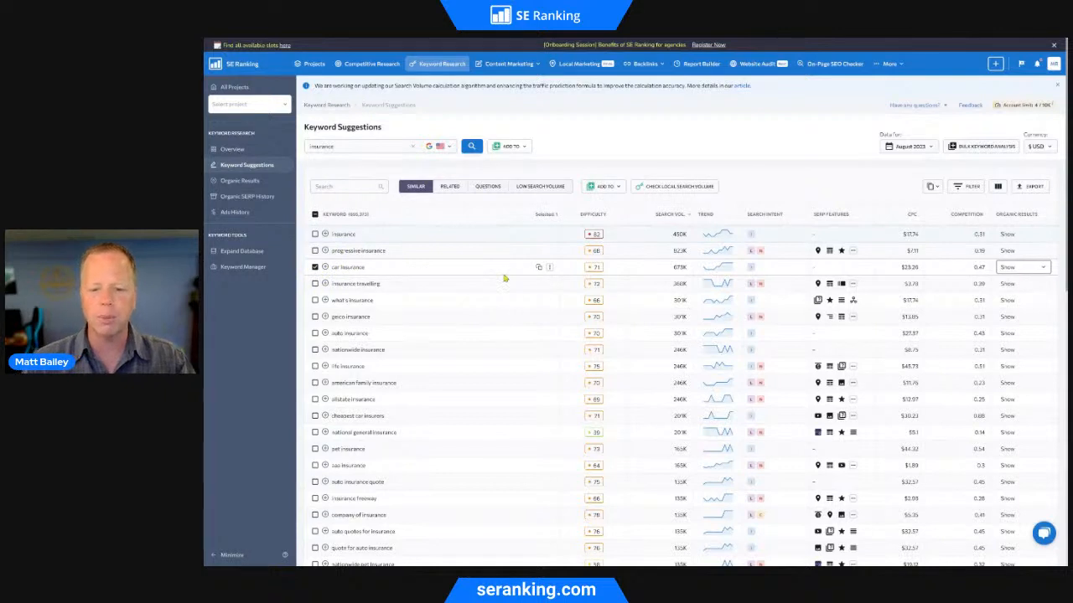
- Expand the search volume history of "car insurance" and open the Include conditions of the keyword filters
left_click(708, 270)
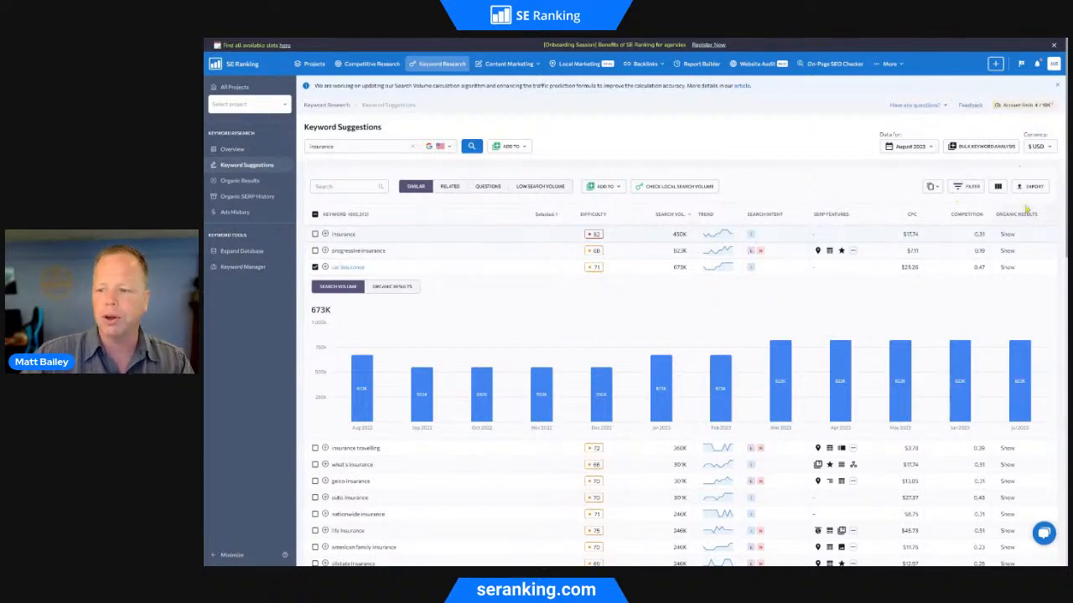
left_click(961, 189)
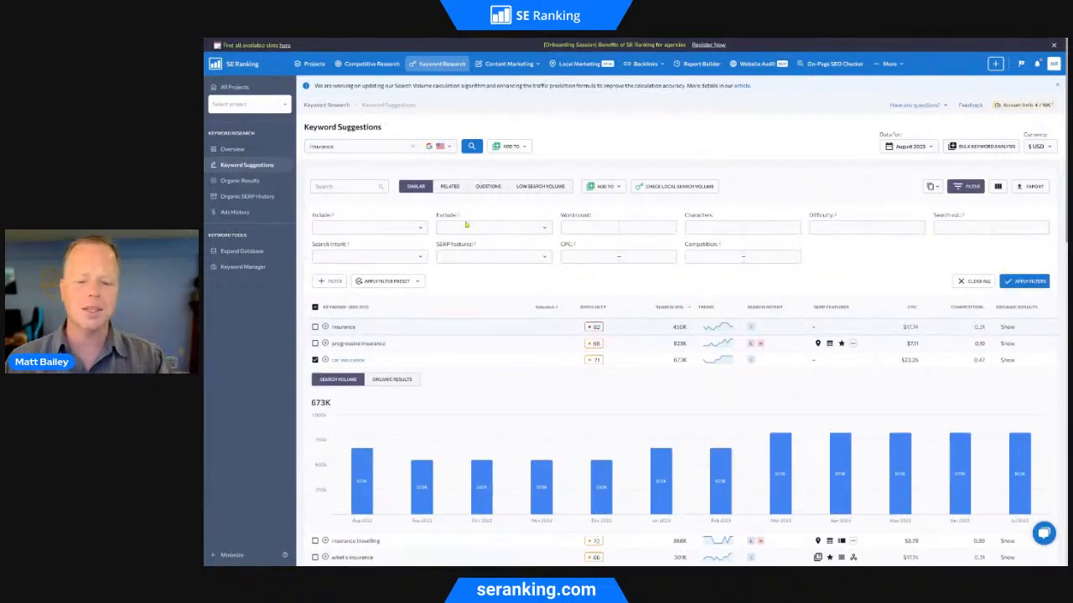
left_click(421, 231)
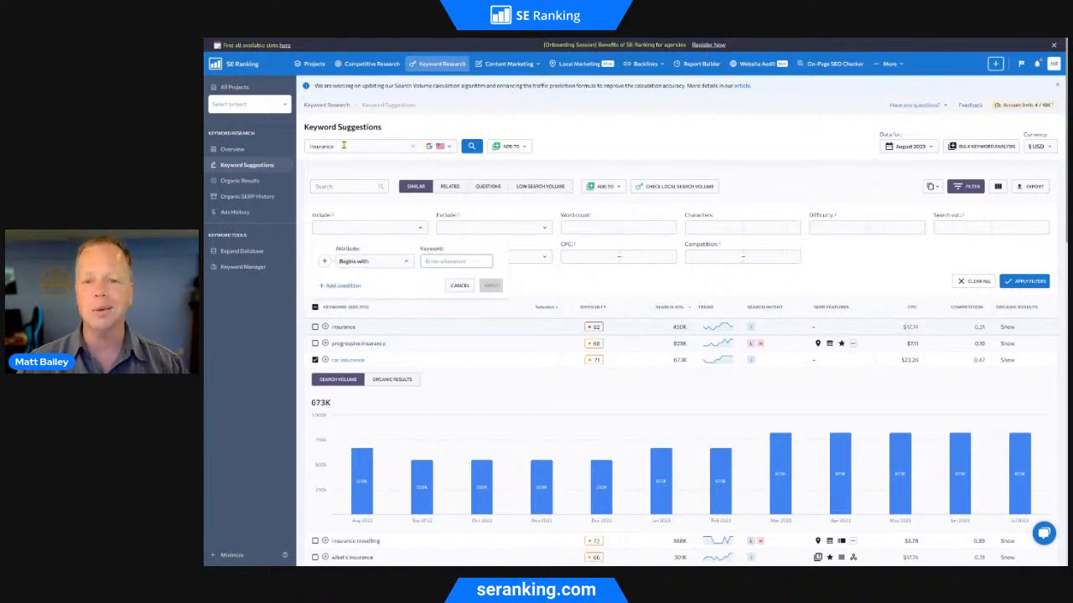
- Search the keyword suggestions for "bbq" and look through the similar keywords
left_click_drag(352, 146, 305, 147)
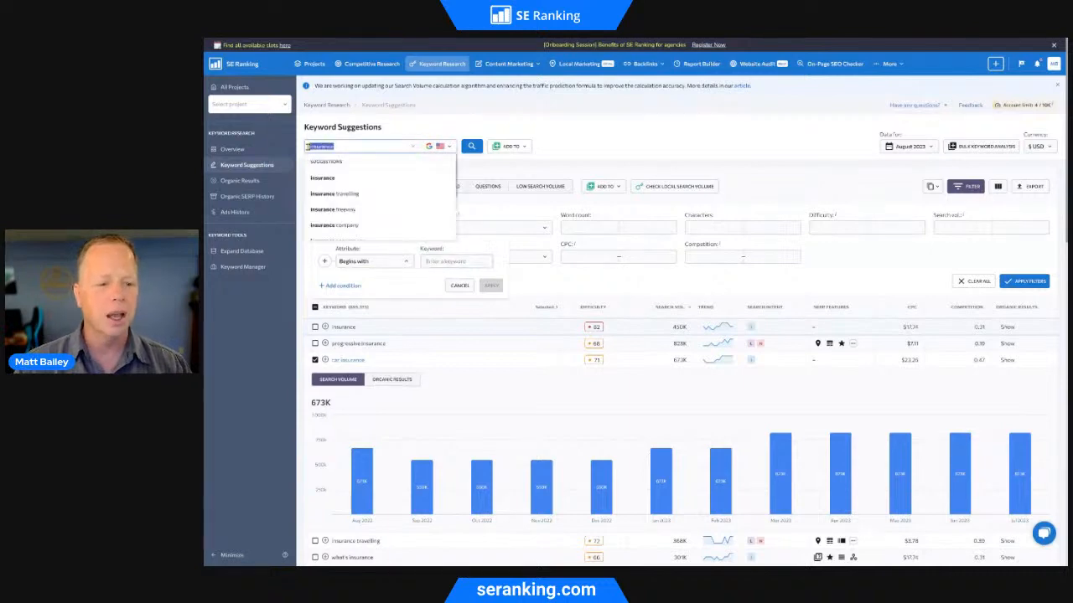
type("bbq")
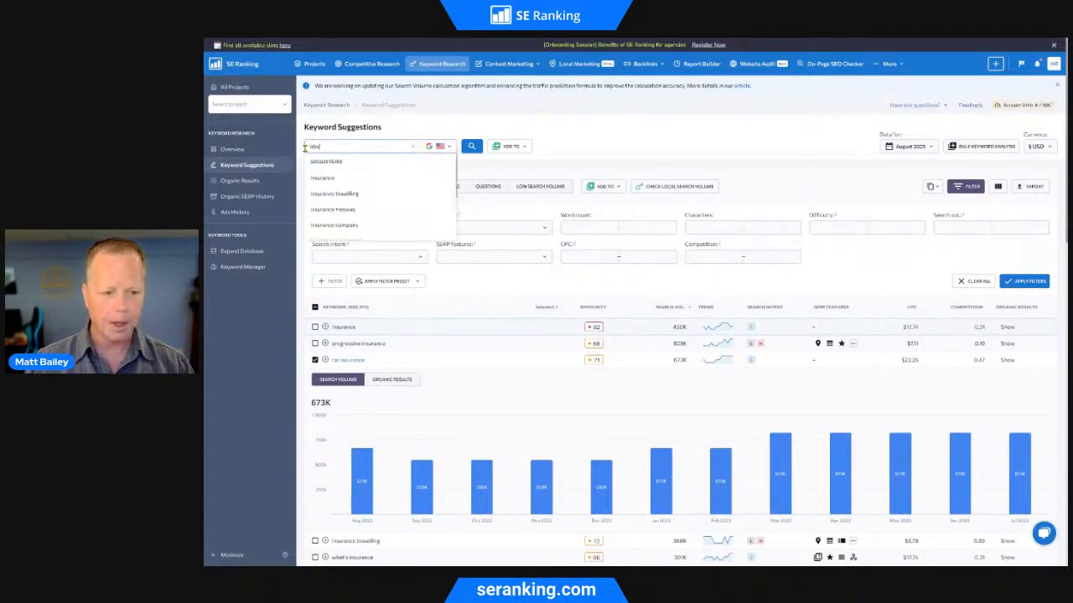
left_click(425, 125)
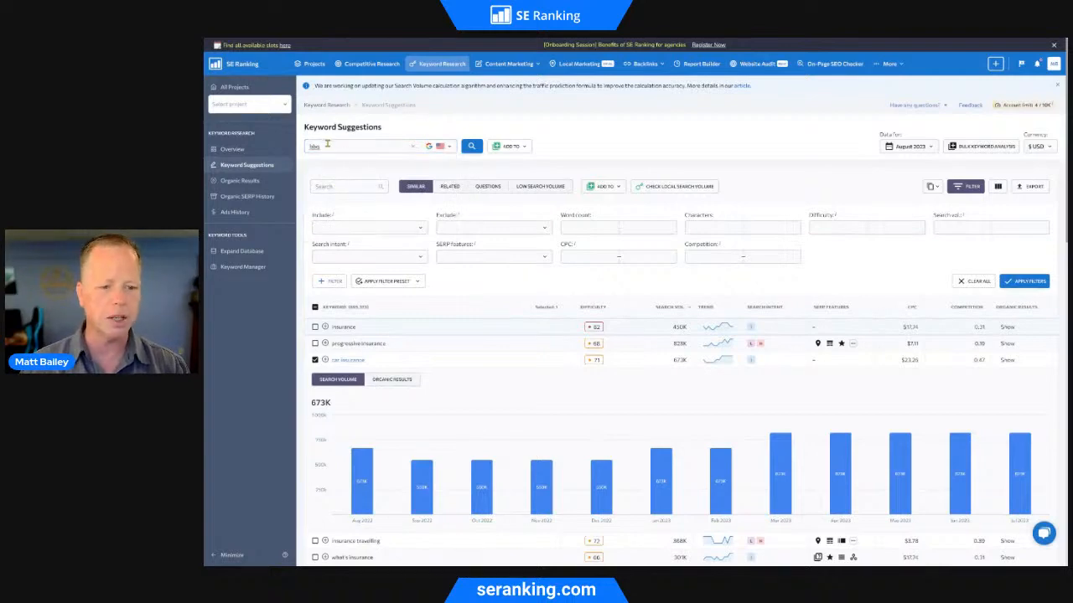
left_click(471, 148)
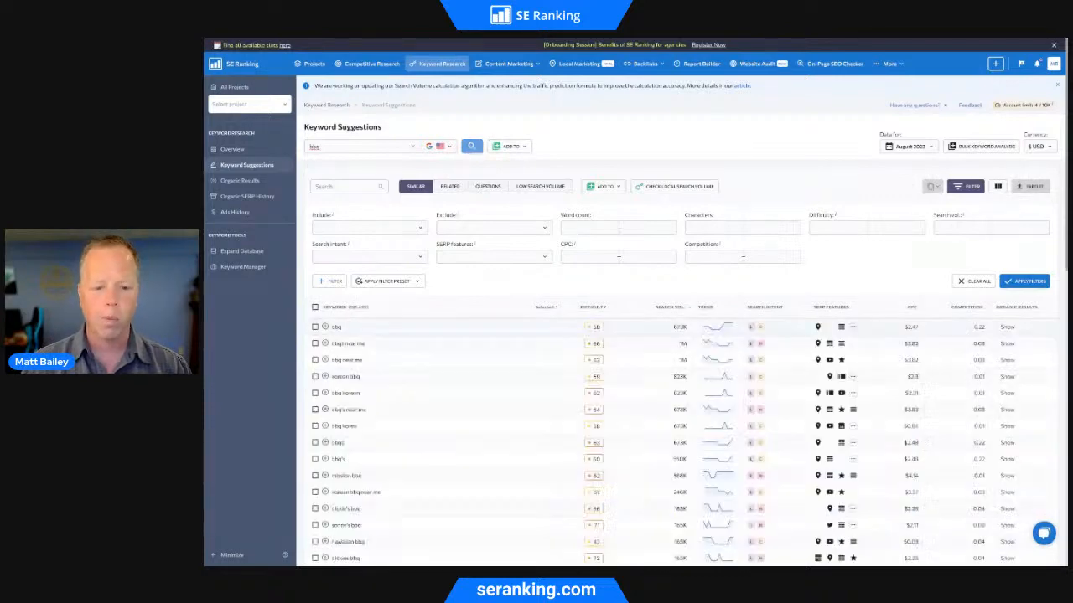
scroll(438, 418, "down", 1)
scroll(438, 418, "down", 5)
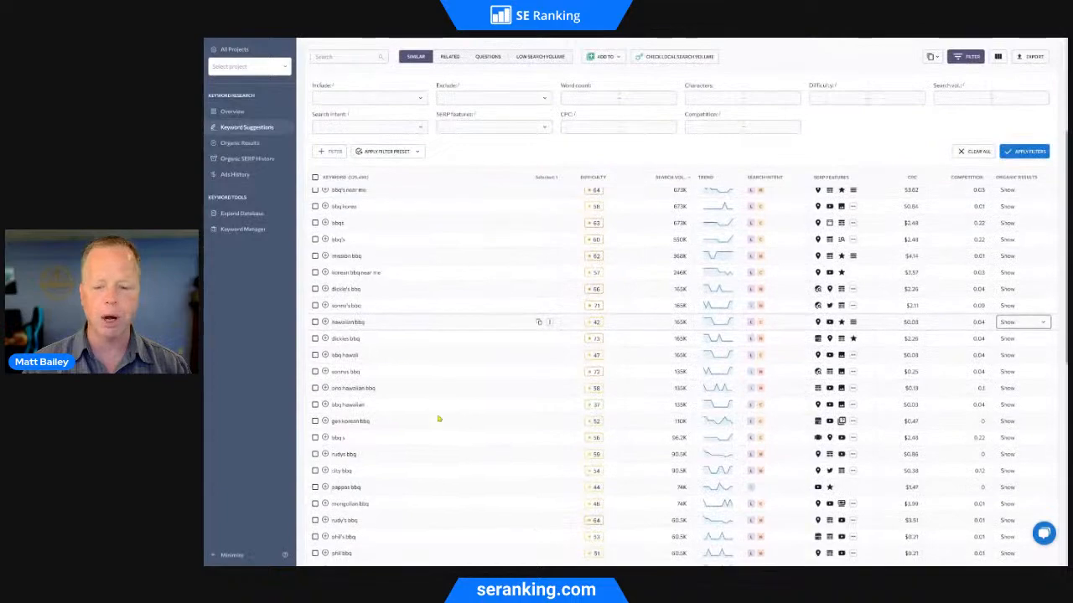
scroll(437, 419, "up", 6)
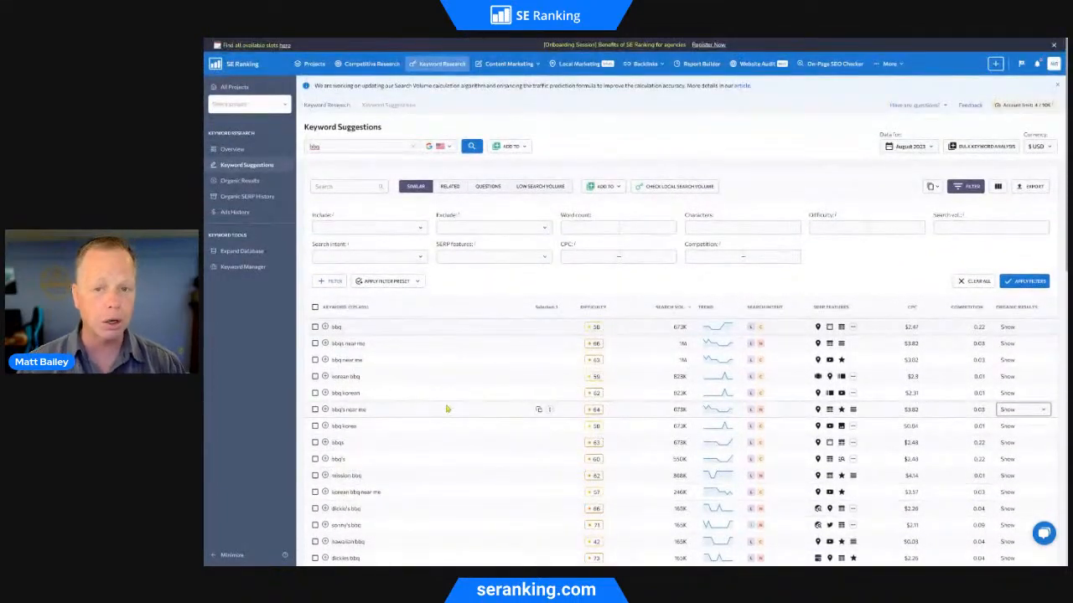
- Filter the bbq keyword suggestions to include only keywords that begin with "how"
left_click(378, 228)
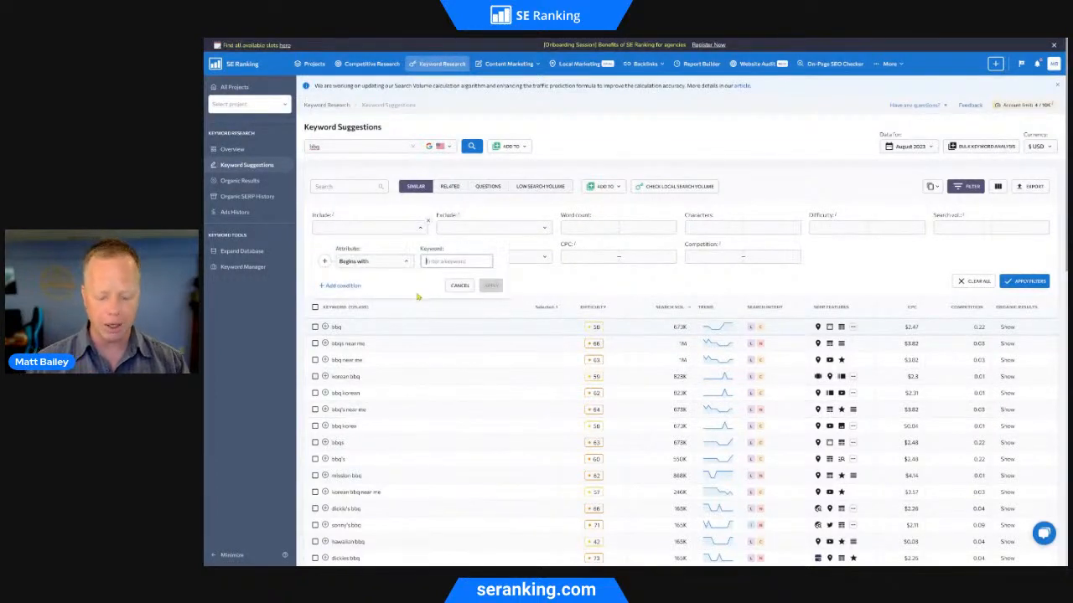
type("how")
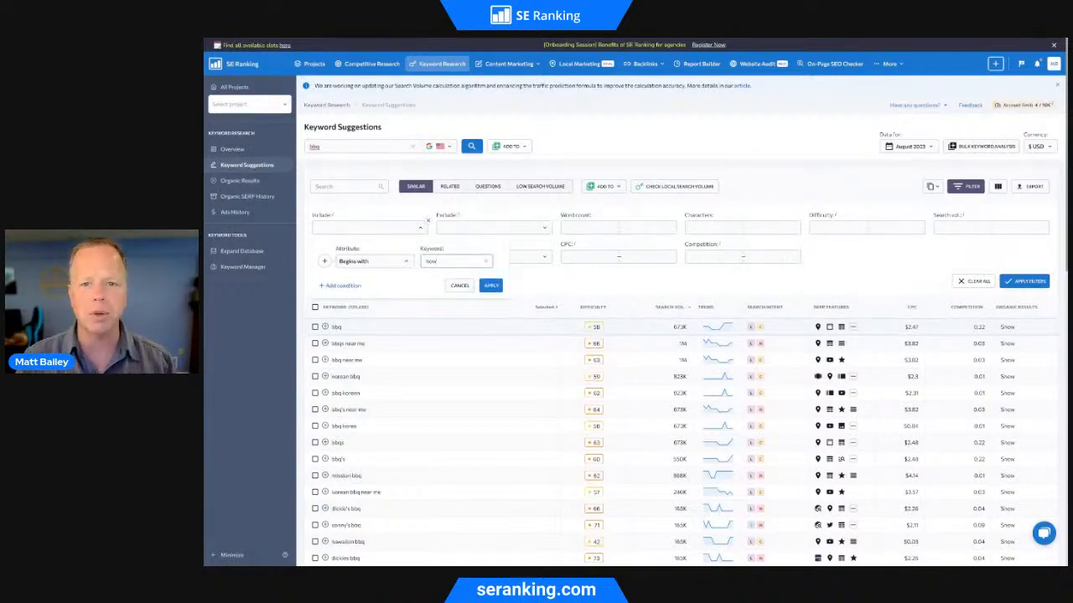
left_click(491, 286)
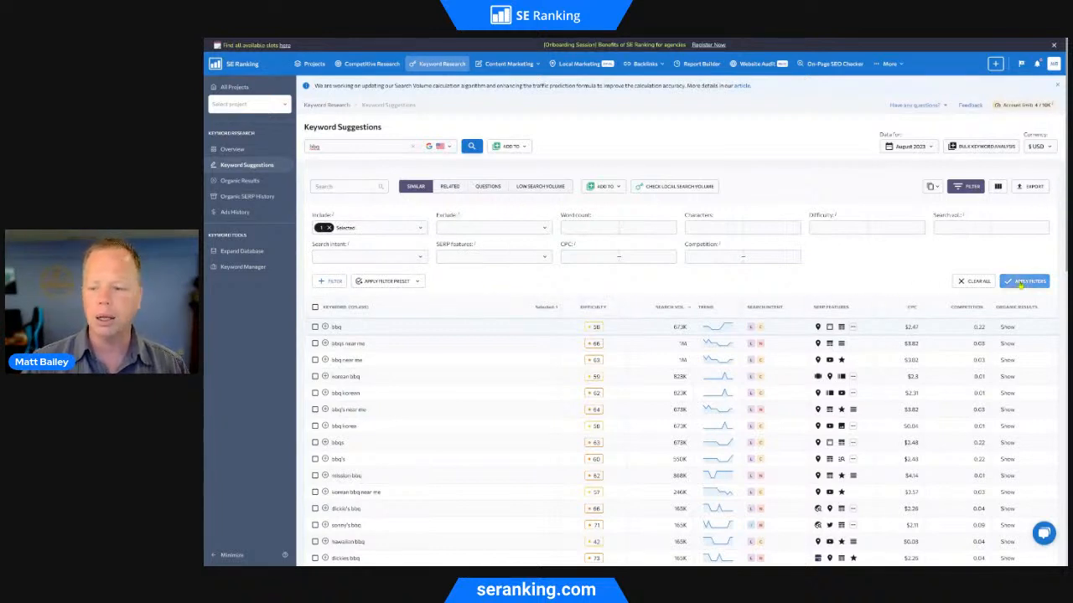
left_click(1018, 285)
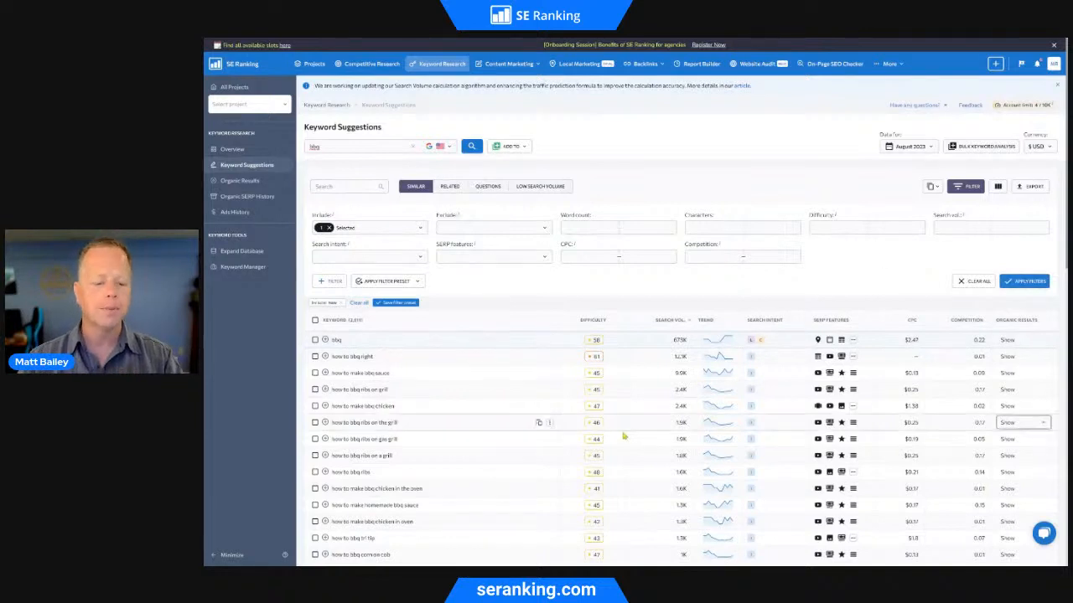
- Search the filtered keyword suggestions for "chicken" and look through the matching keywords
left_click(337, 187)
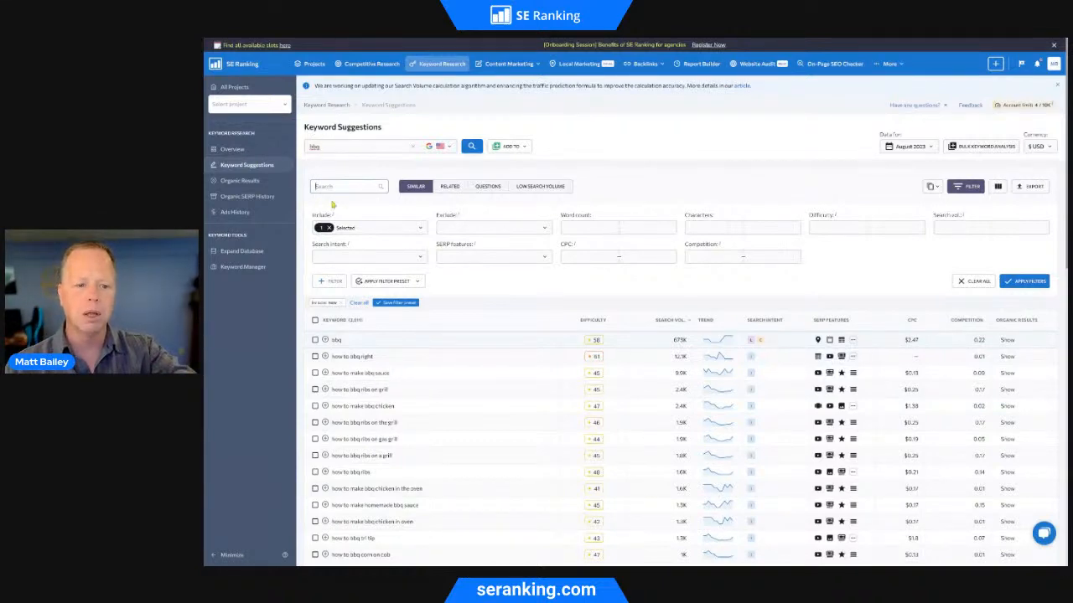
type("chick")
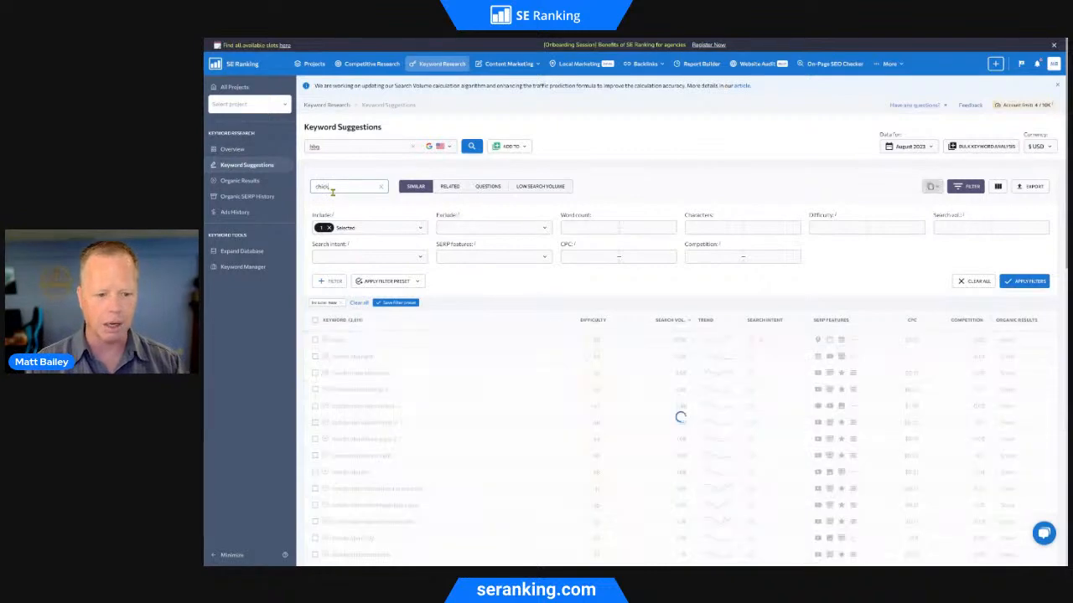
type("en")
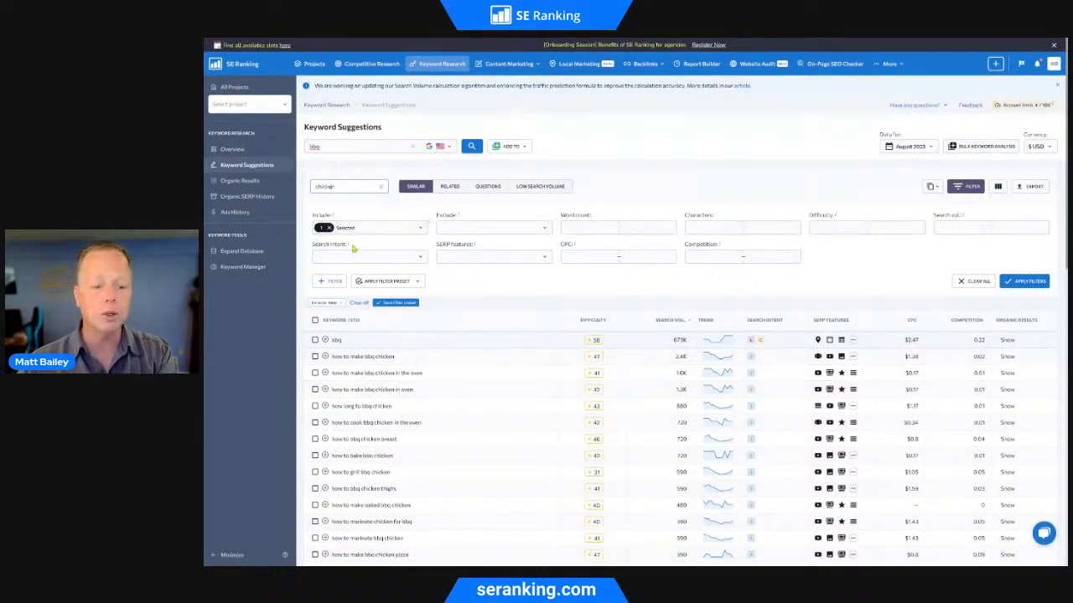
scroll(398, 369, "down", 5)
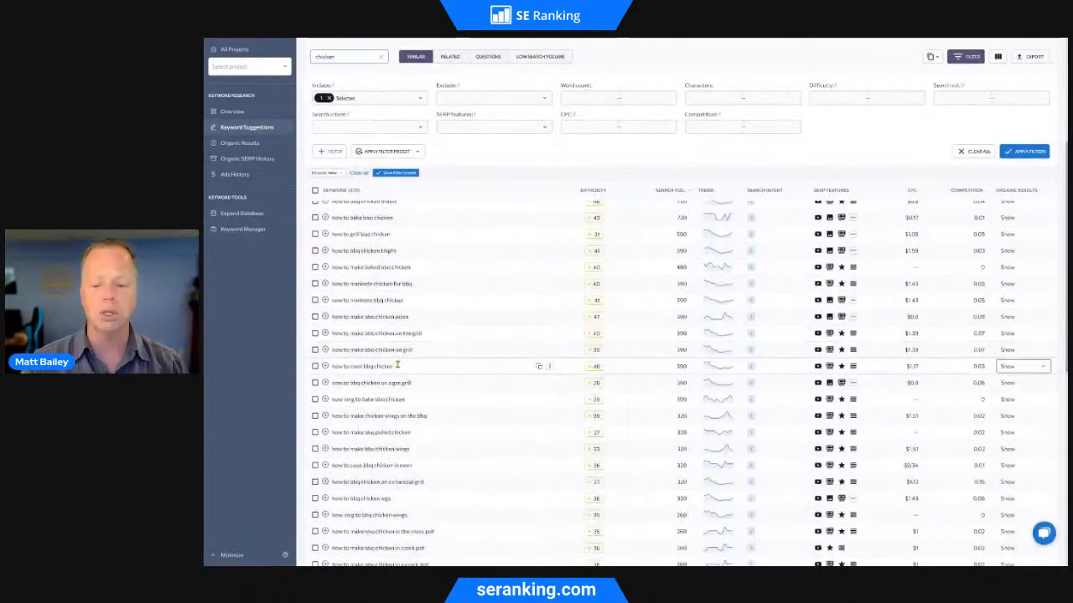
scroll(398, 365, "up", 5)
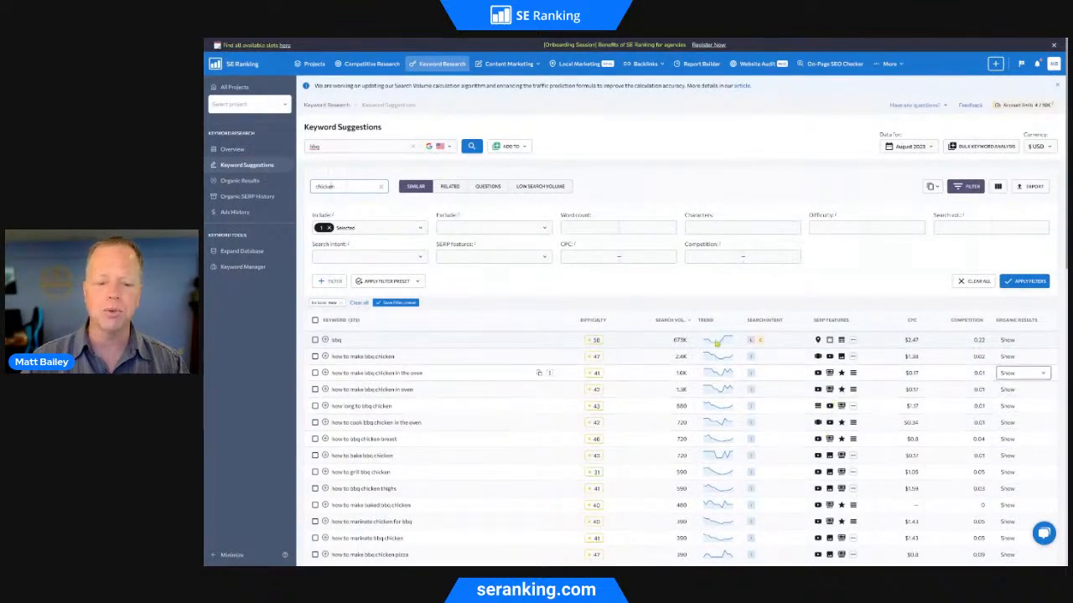
- Add the Video SERP feature to the keyword filters and apply them
left_click(545, 260)
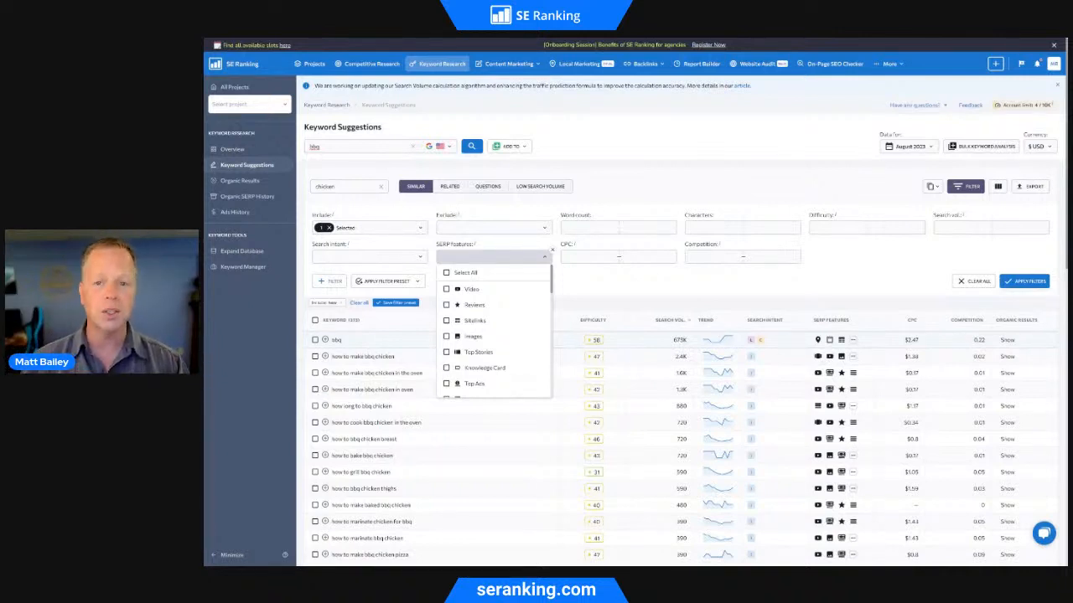
left_click(446, 289)
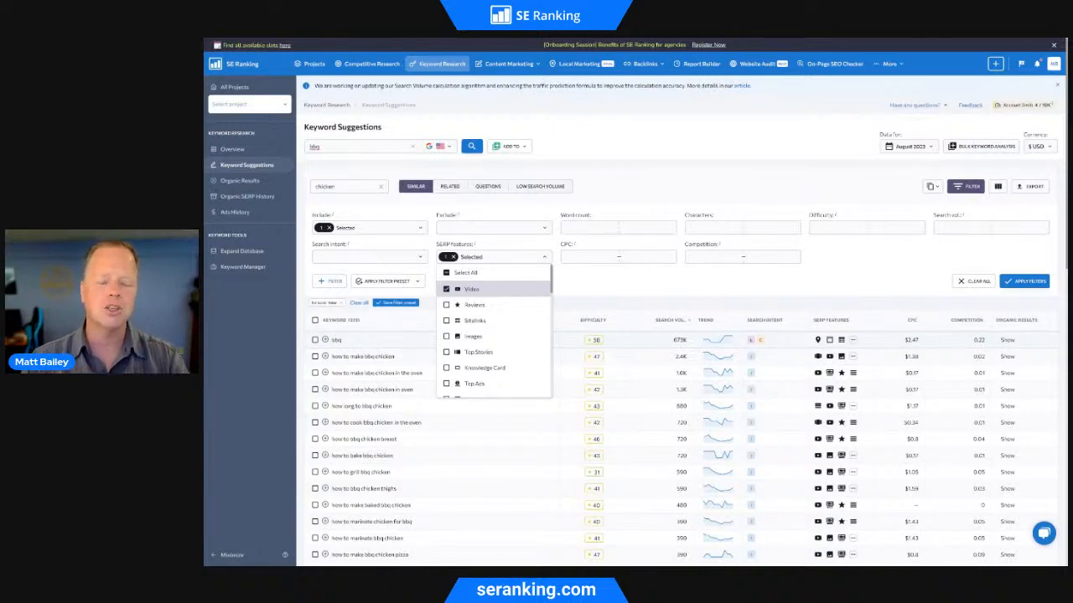
left_click(587, 285)
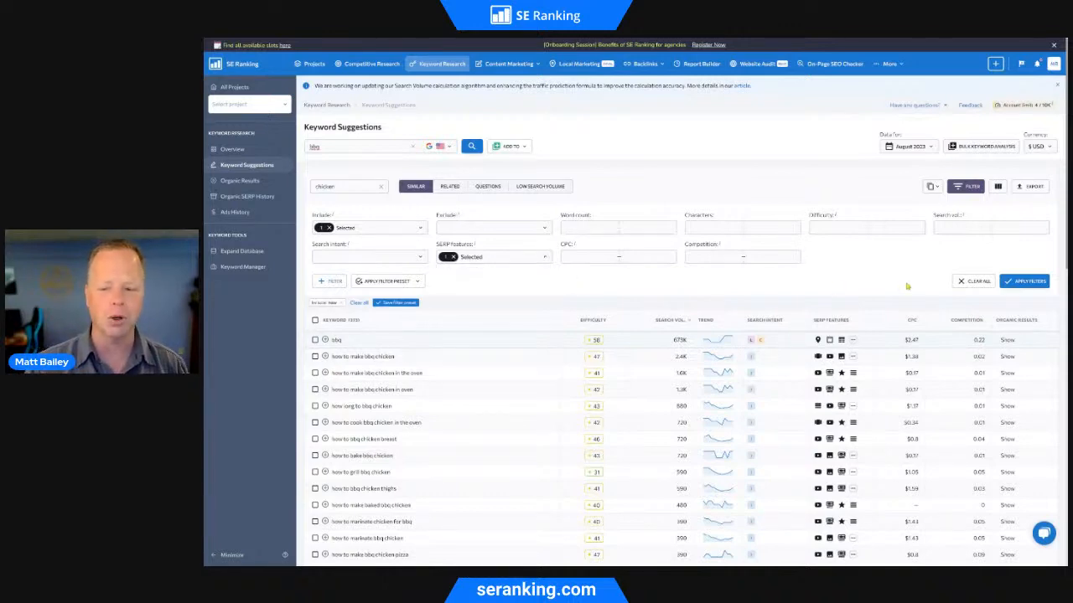
left_click(1008, 290)
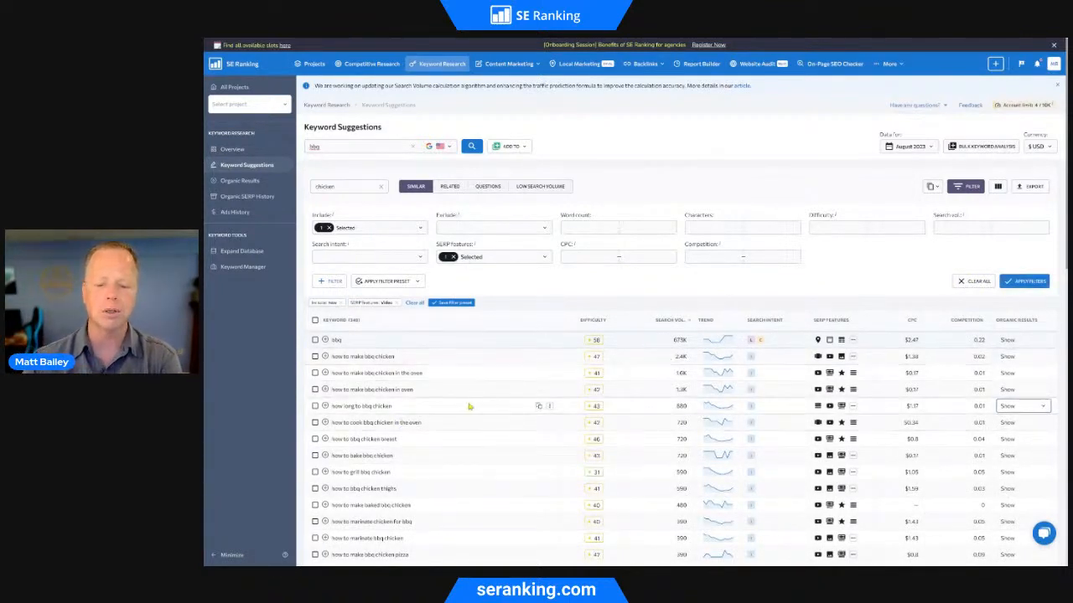
scroll(469, 408, "down", 3)
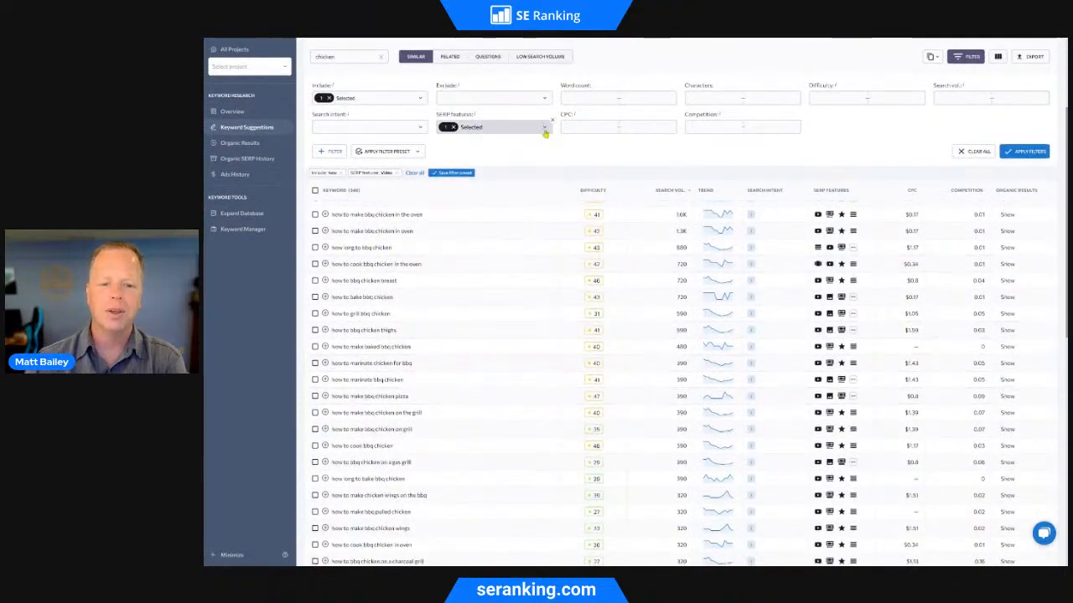
- Review the SERP feature options and the filtered chicken keywords, and view the difficulty explanation for "how to bbq chicken breast"
left_click(544, 127)
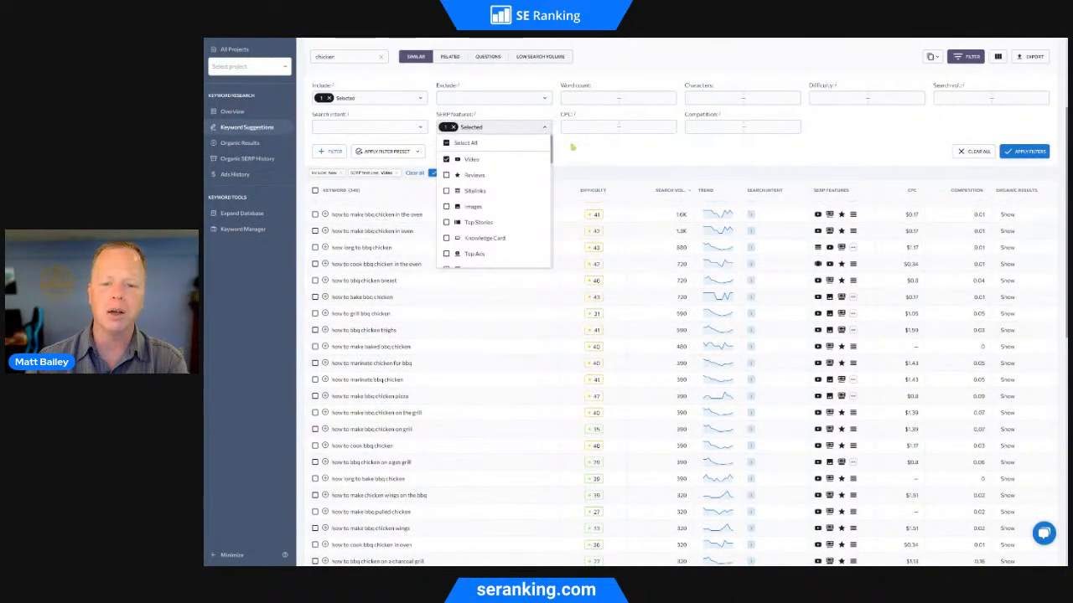
left_click(565, 148)
scroll(549, 316, "down", 2)
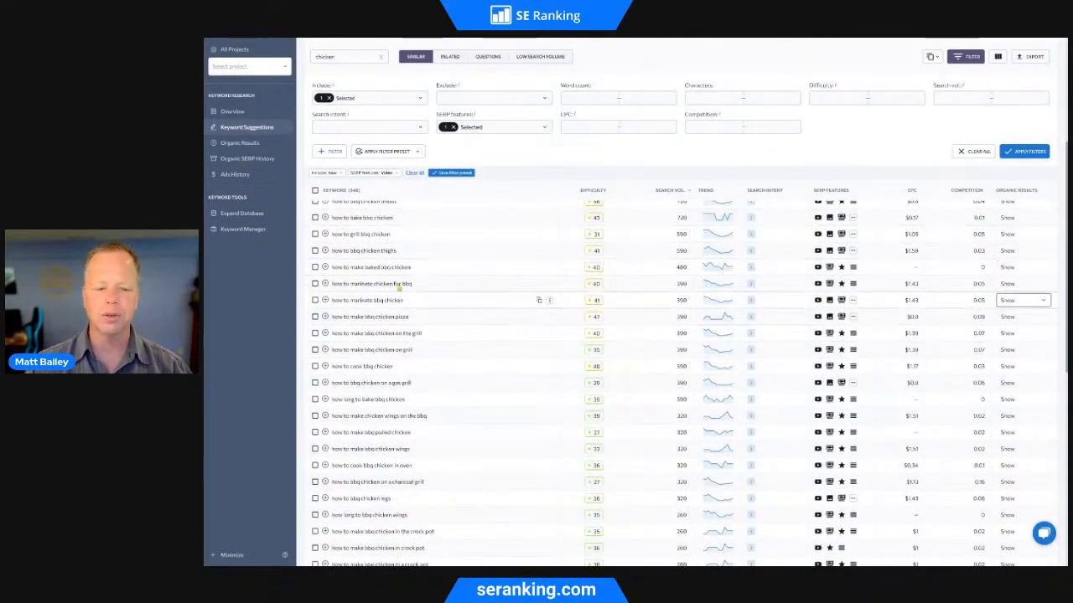
scroll(409, 274, "down", 5)
scroll(412, 274, "up", 7)
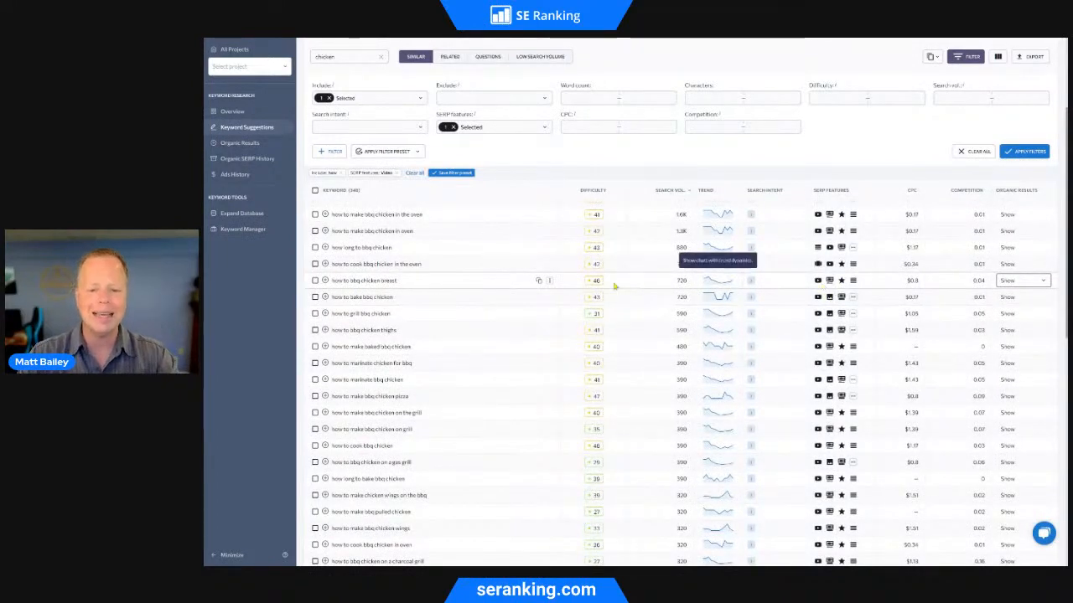
mouse_move(594, 285)
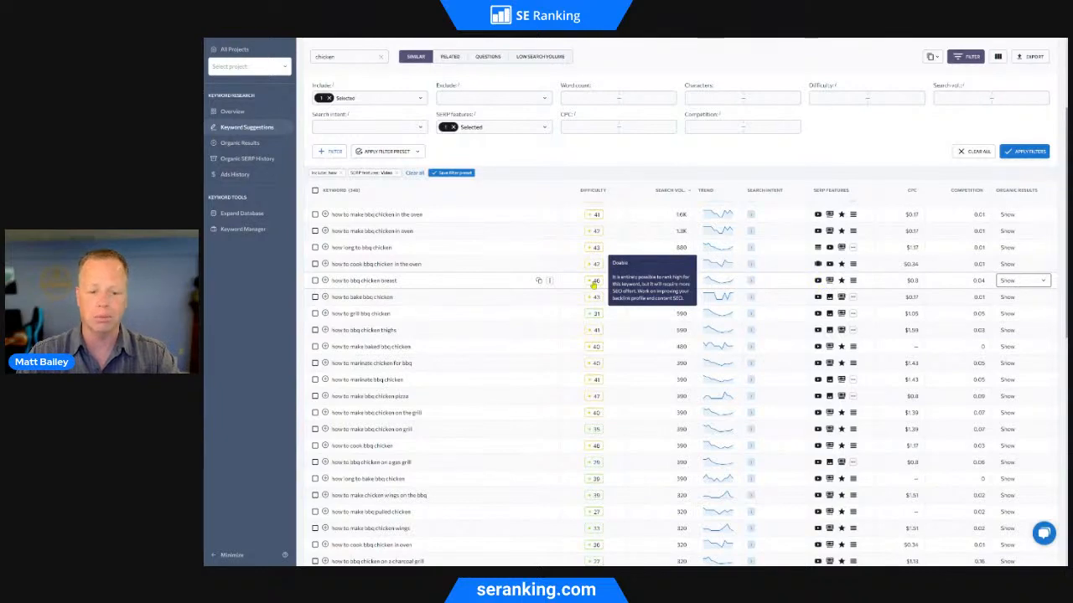
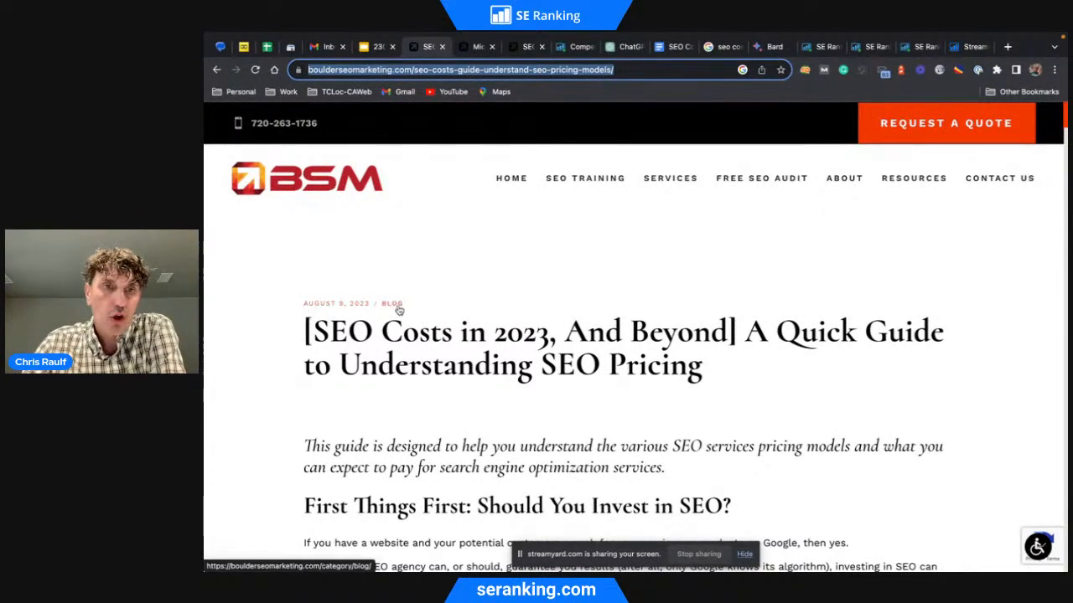
- Skim the SEO costs guide on the Boulder SEO Marketing site down to its FAQ section and return to its title
scroll(790, 367, "down", 3)
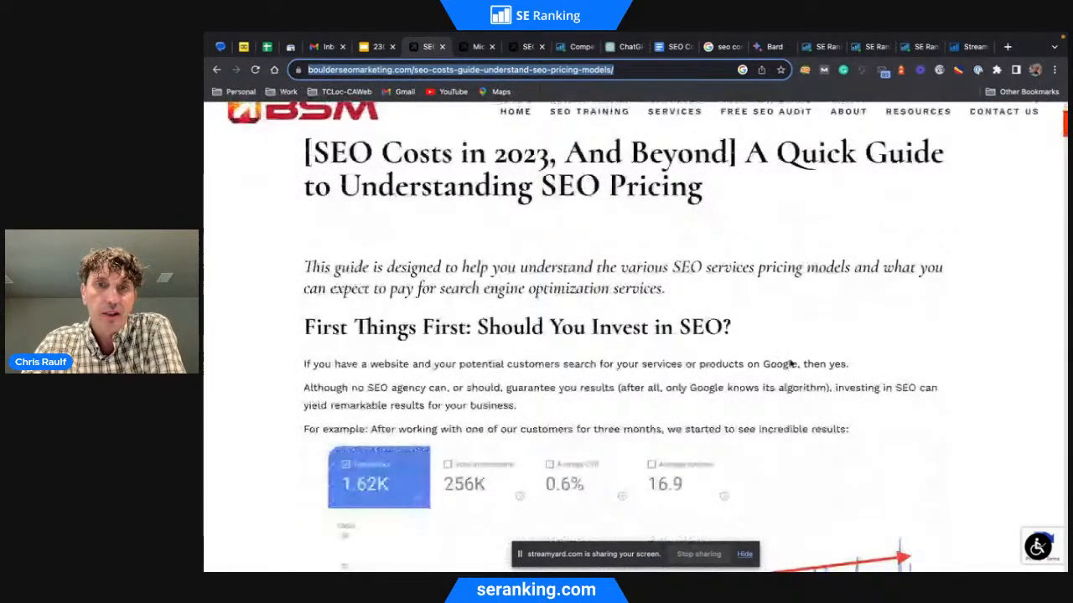
scroll(790, 363, "down", 20)
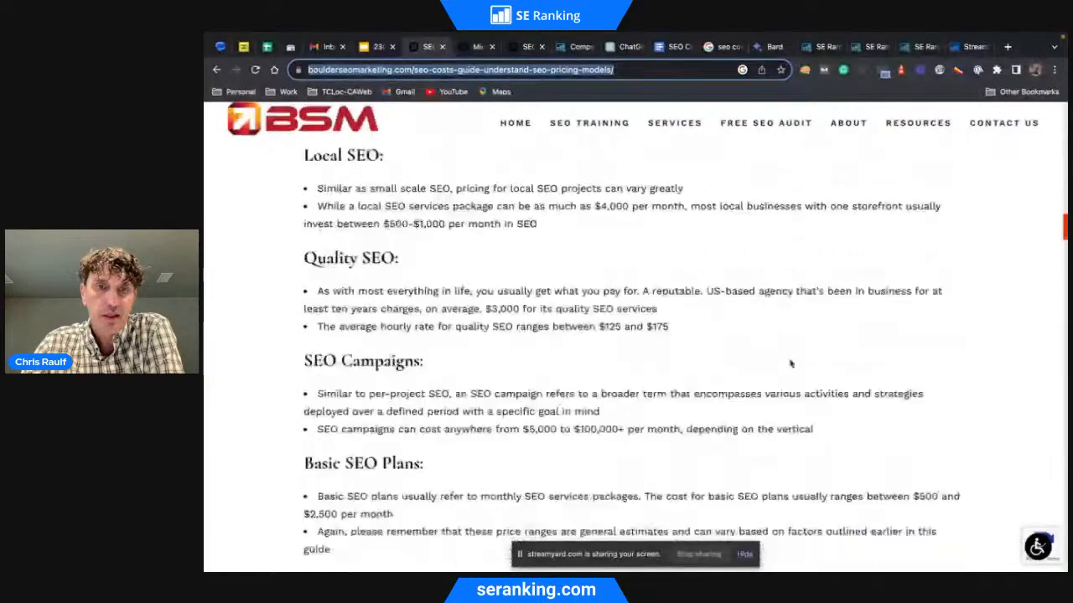
scroll(791, 360, "down", 12)
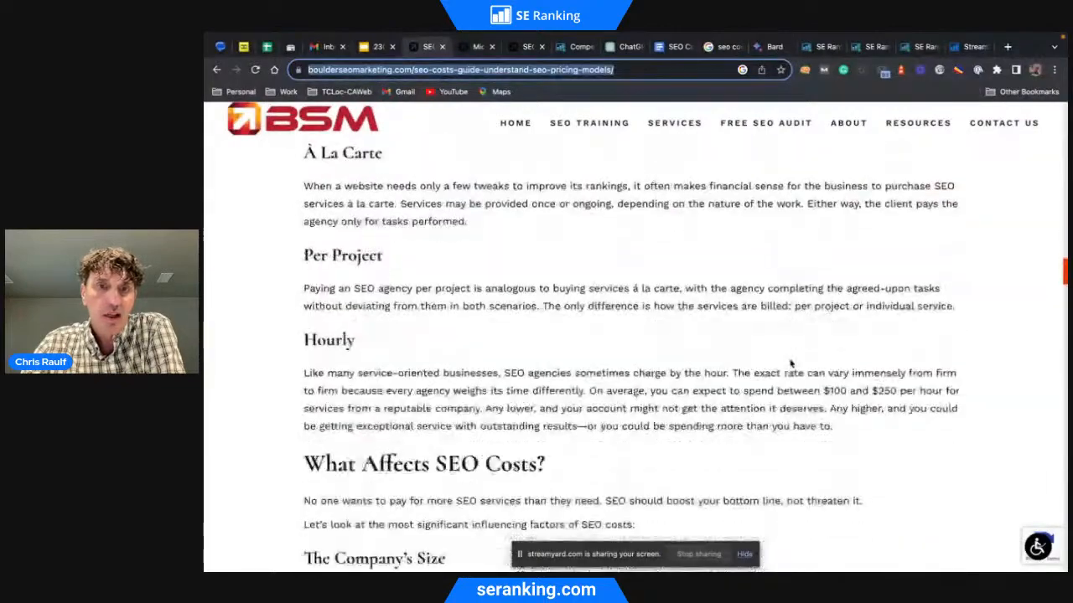
scroll(790, 362, "down", 12)
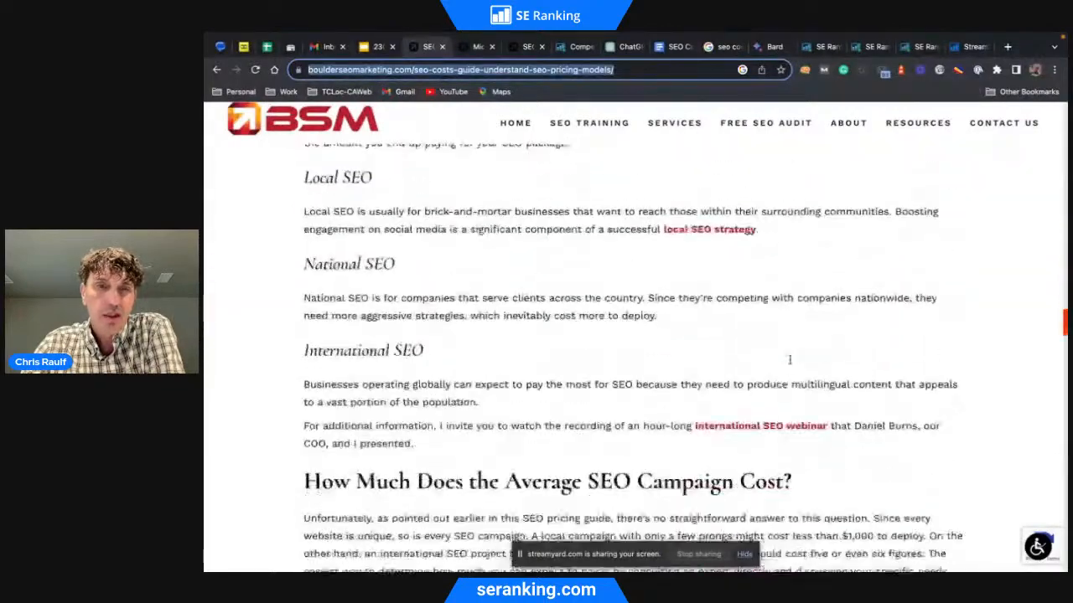
scroll(790, 363, "down", 6)
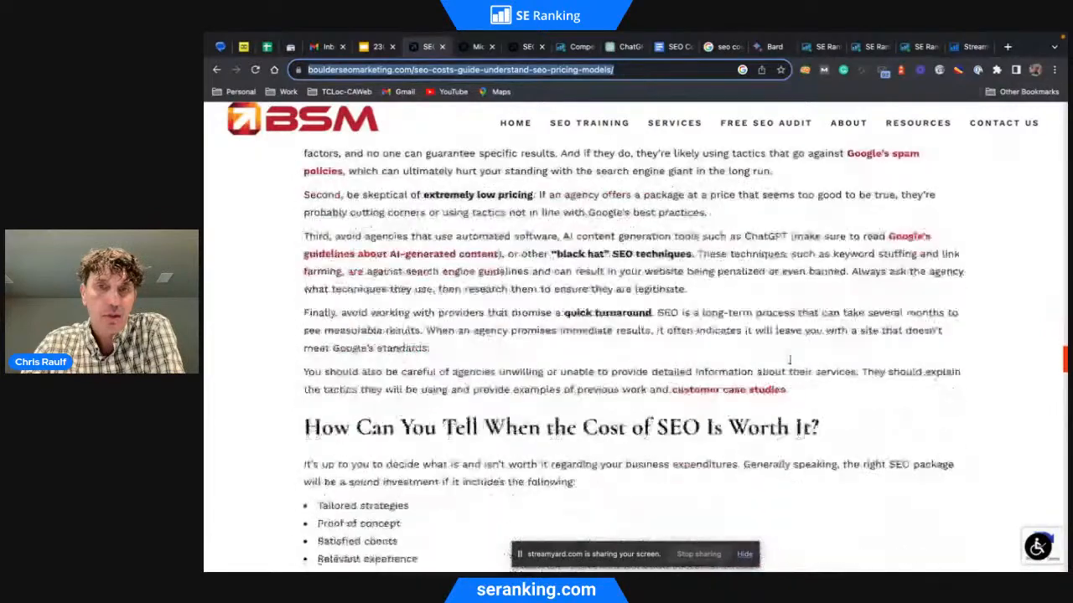
scroll(790, 363, "down", 10)
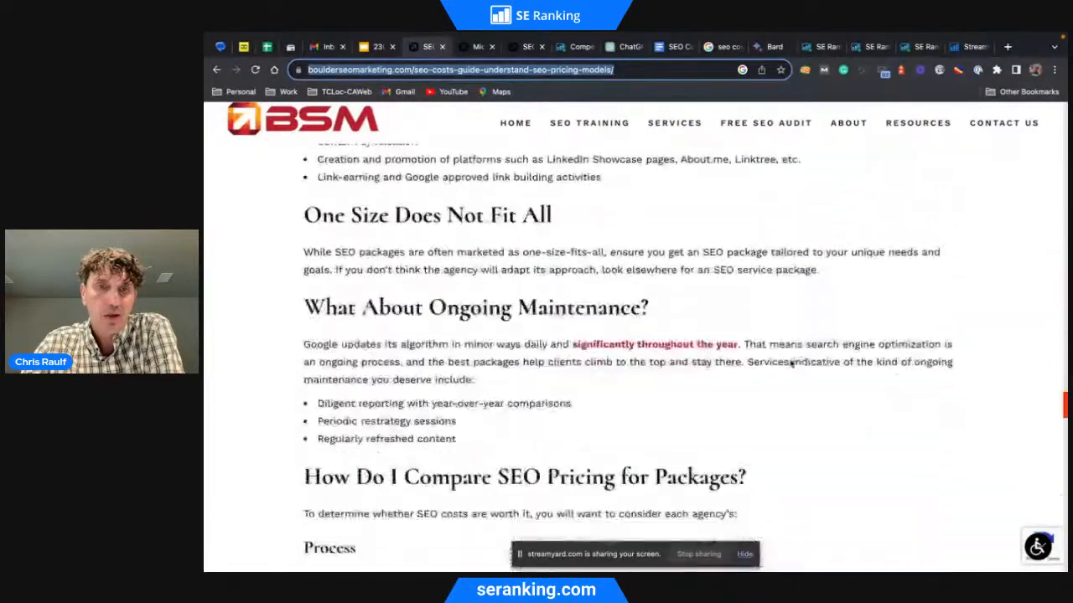
scroll(790, 363, "down", 12)
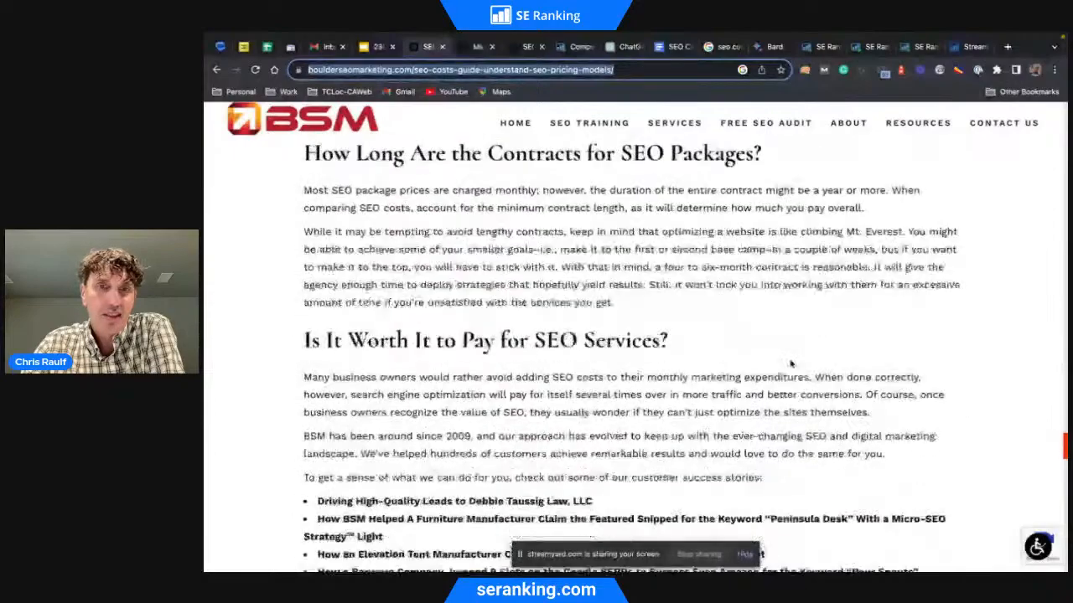
scroll(789, 360, "down", 15)
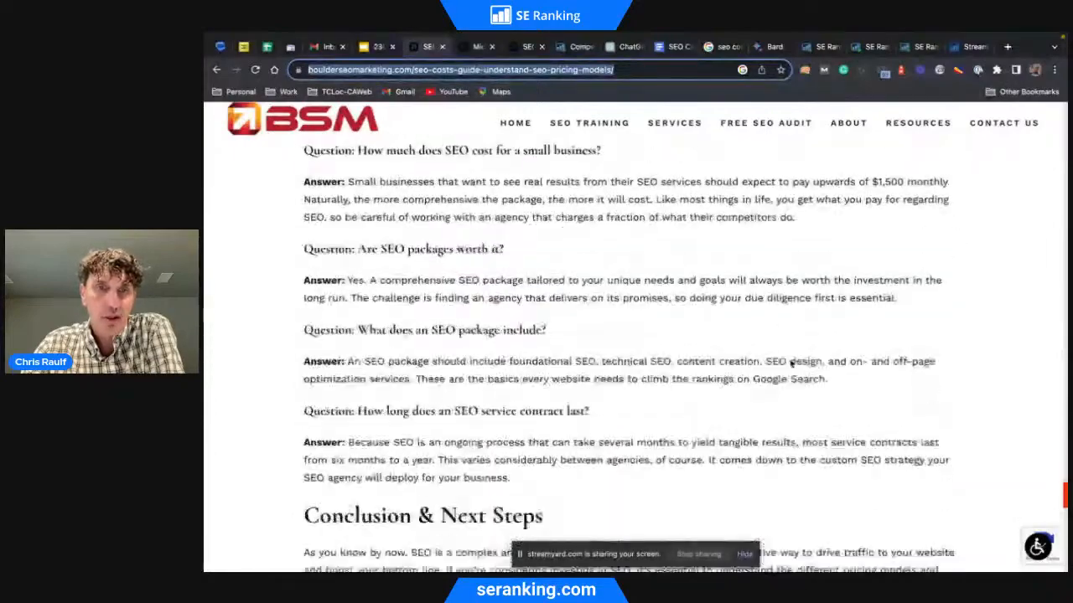
scroll(788, 359, "up", 20)
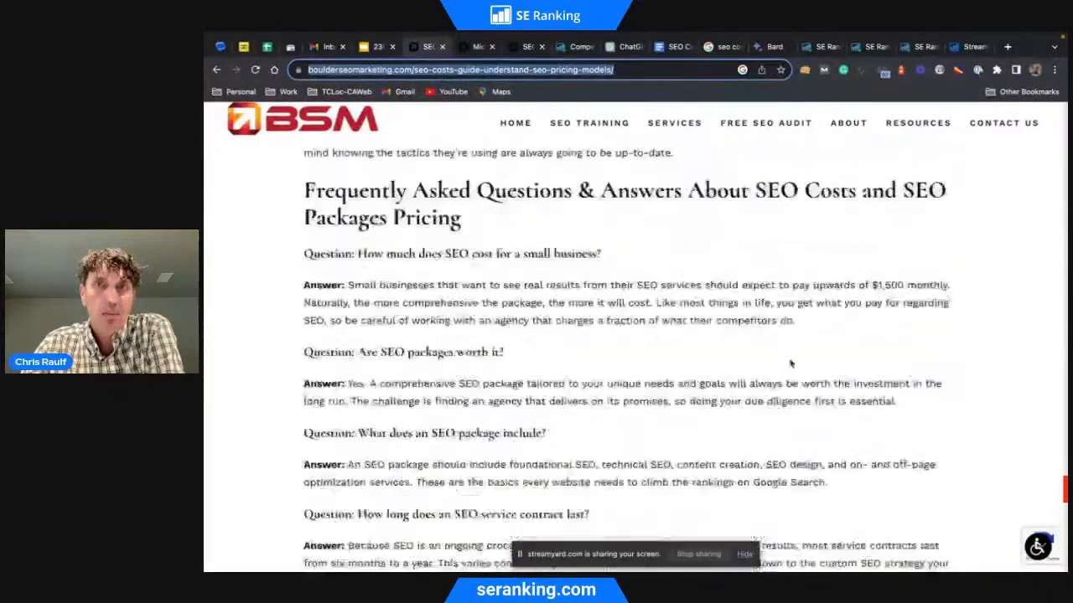
scroll(790, 363, "up", 20)
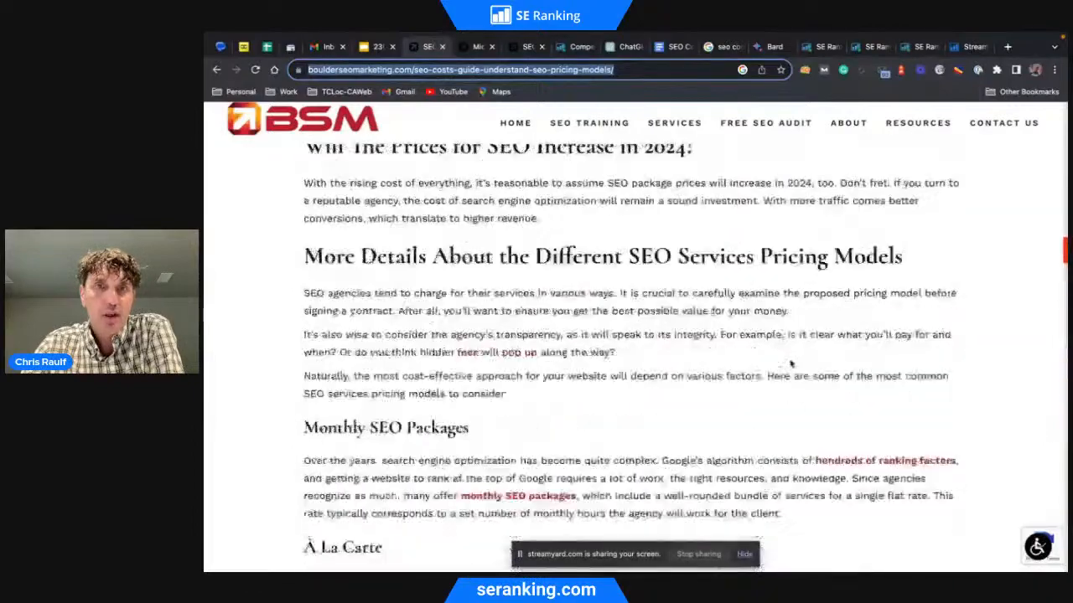
scroll(791, 363, "up", 20)
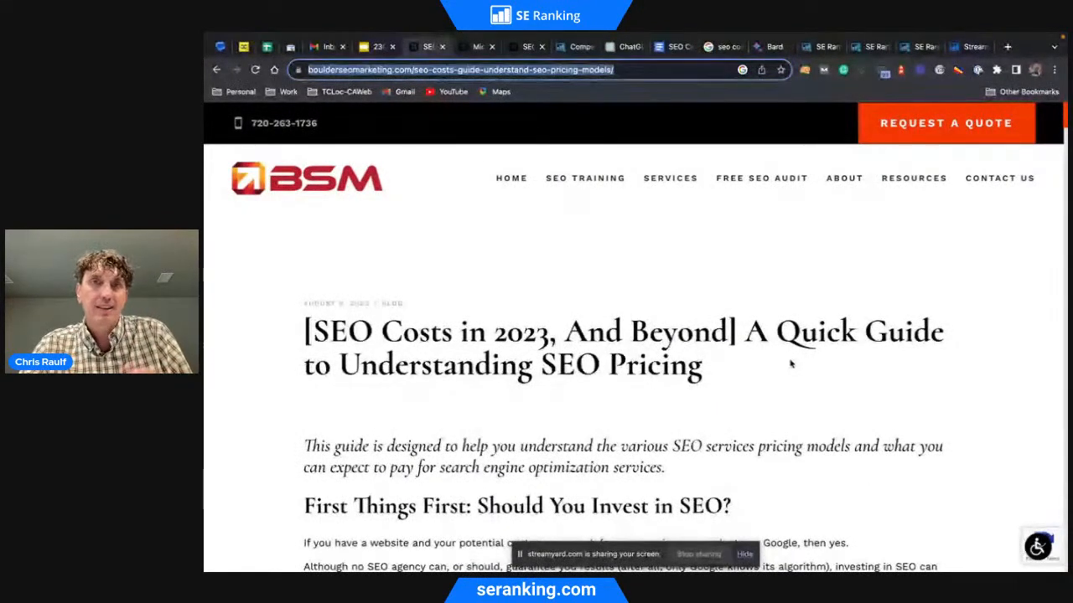
- Open the Micro-SEO Strategies guide and examine how the methodology was created, including its organic search traffic charts
left_click(477, 50)
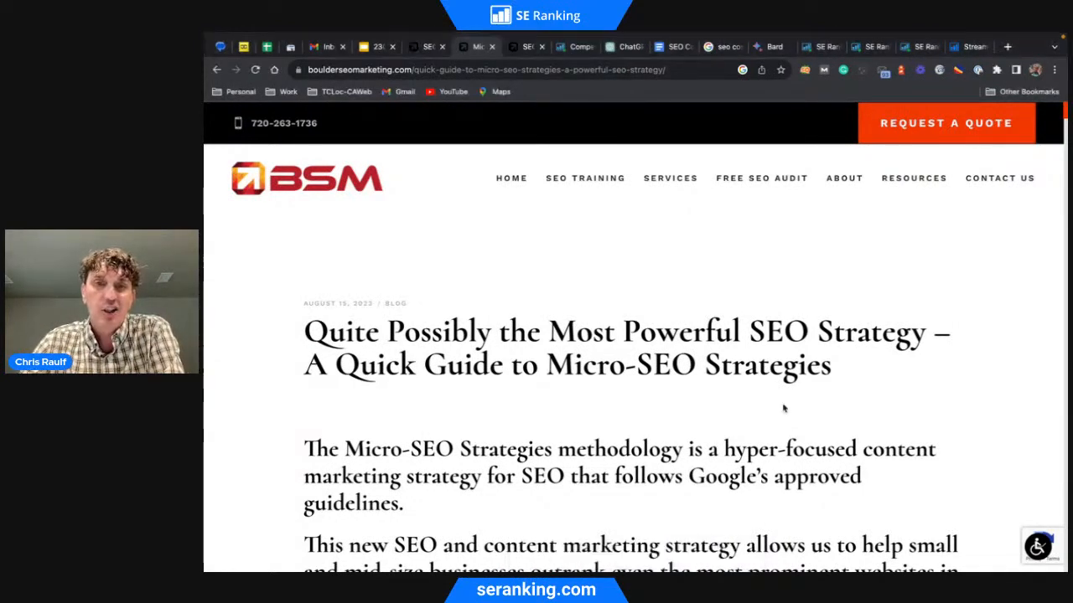
scroll(783, 408, "down", 1)
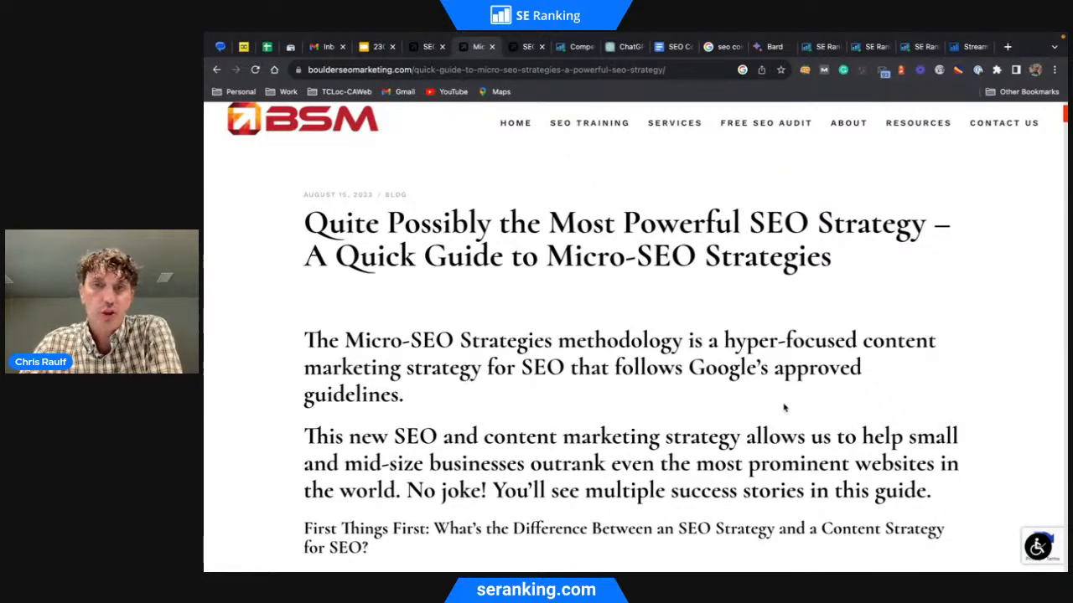
scroll(785, 409, "down", 3)
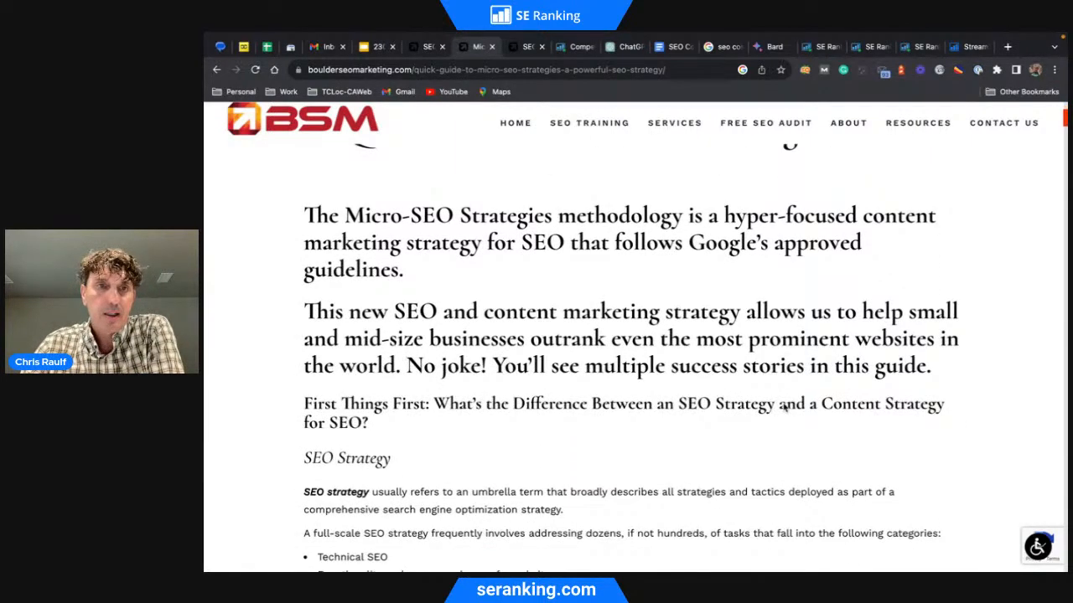
scroll(785, 406, "down", 5)
scroll(783, 404, "down", 6)
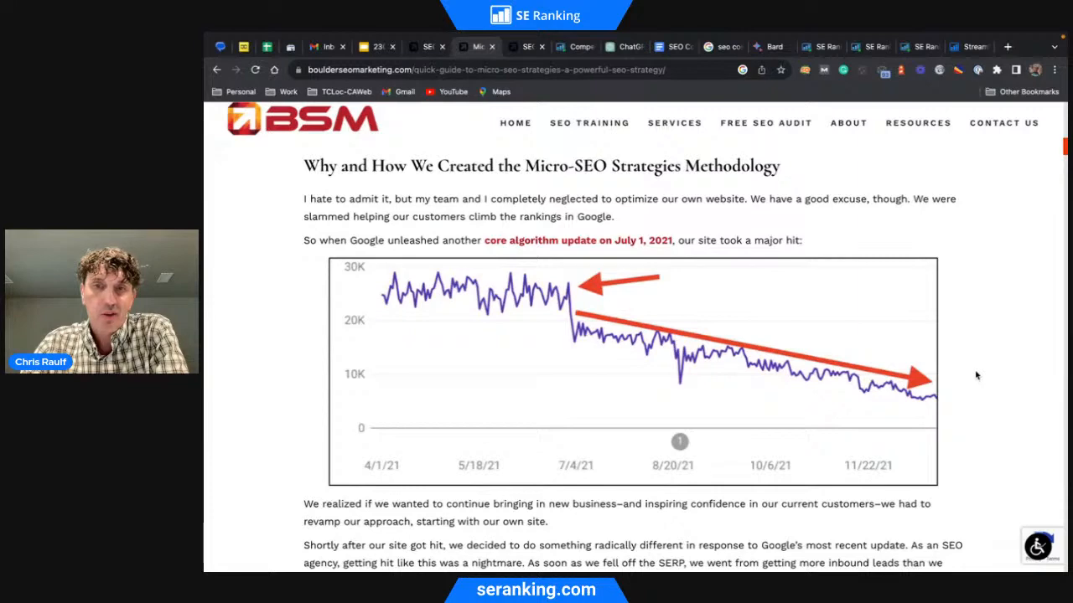
scroll(976, 375, "down", 3)
scroll(976, 375, "down", 3)
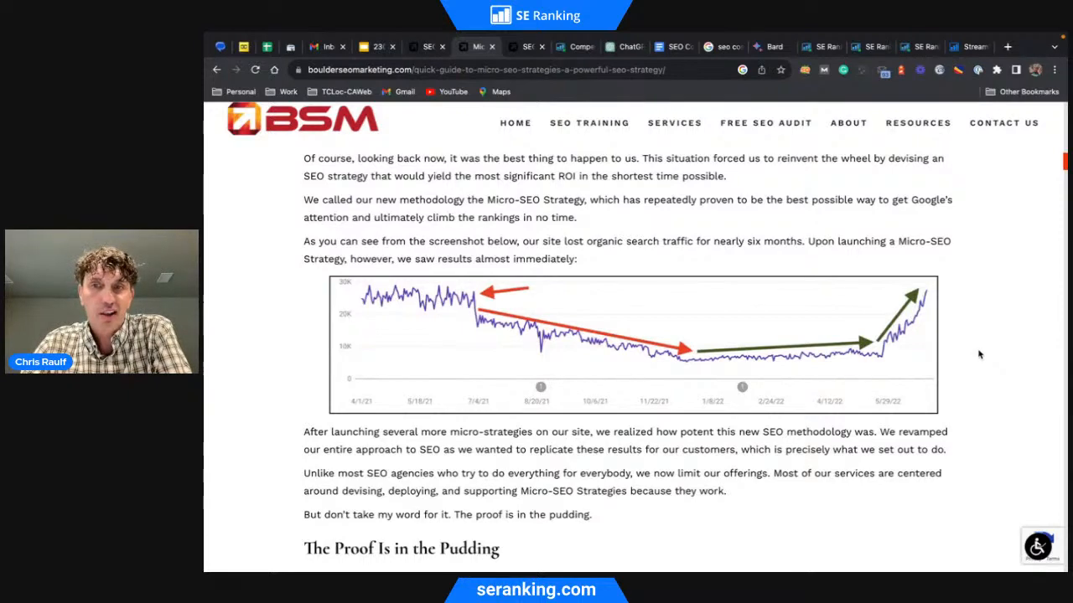
- Examine the guide's "The Proof Is in the Pudding" section, including its clicks chart, keyword rankings table and year-over-year Search Console comparison
scroll(979, 354, "down", 4)
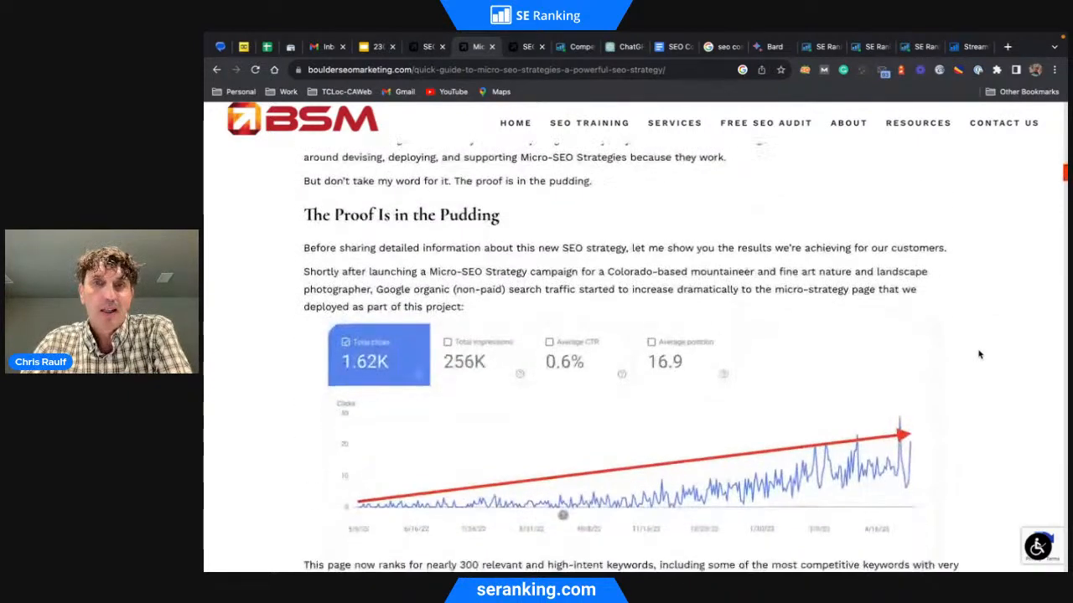
scroll(980, 355, "up", 4)
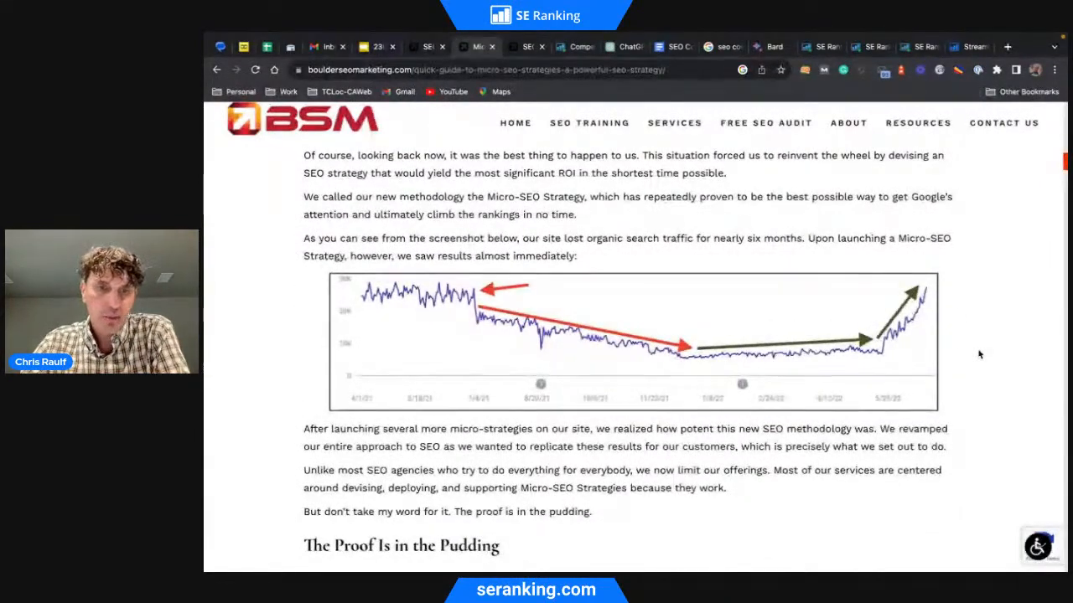
scroll(980, 355, "down", 3)
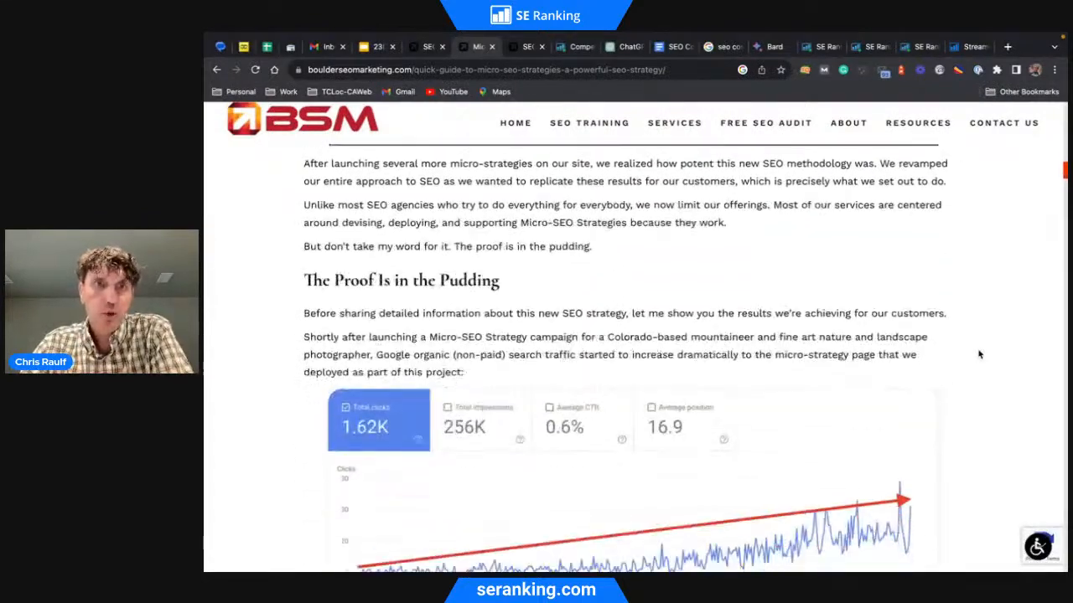
scroll(980, 355, "down", 1)
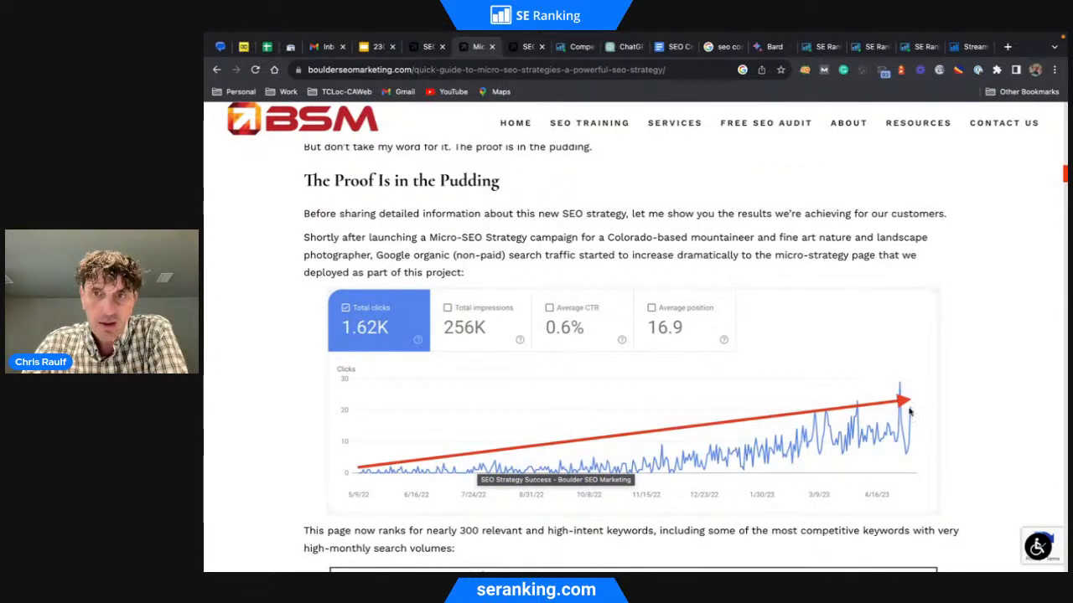
scroll(999, 379, "down", 3)
scroll(999, 379, "down", 1)
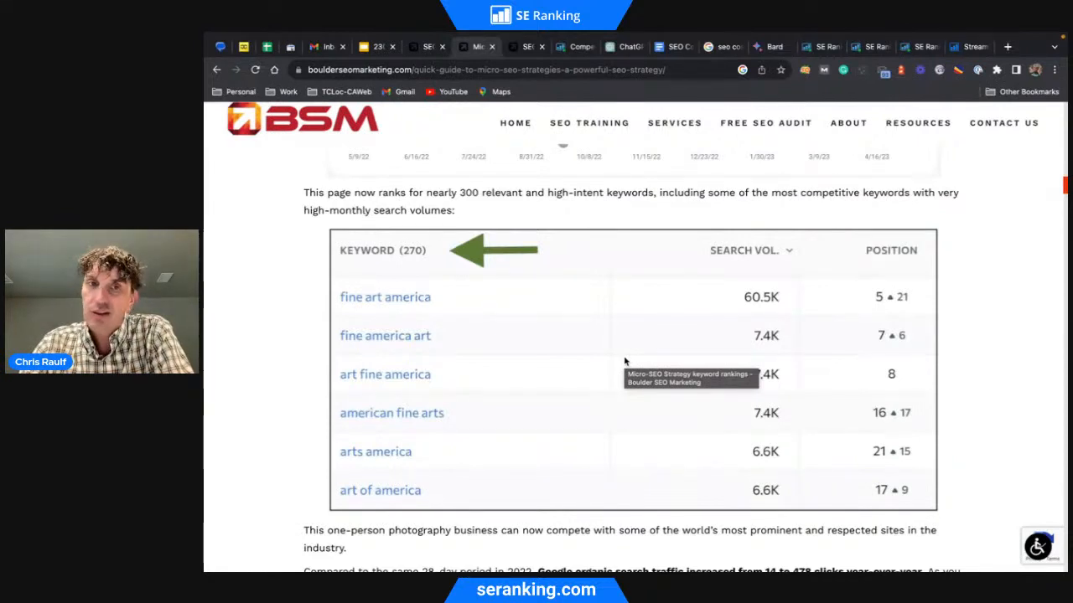
scroll(624, 361, "down", 3)
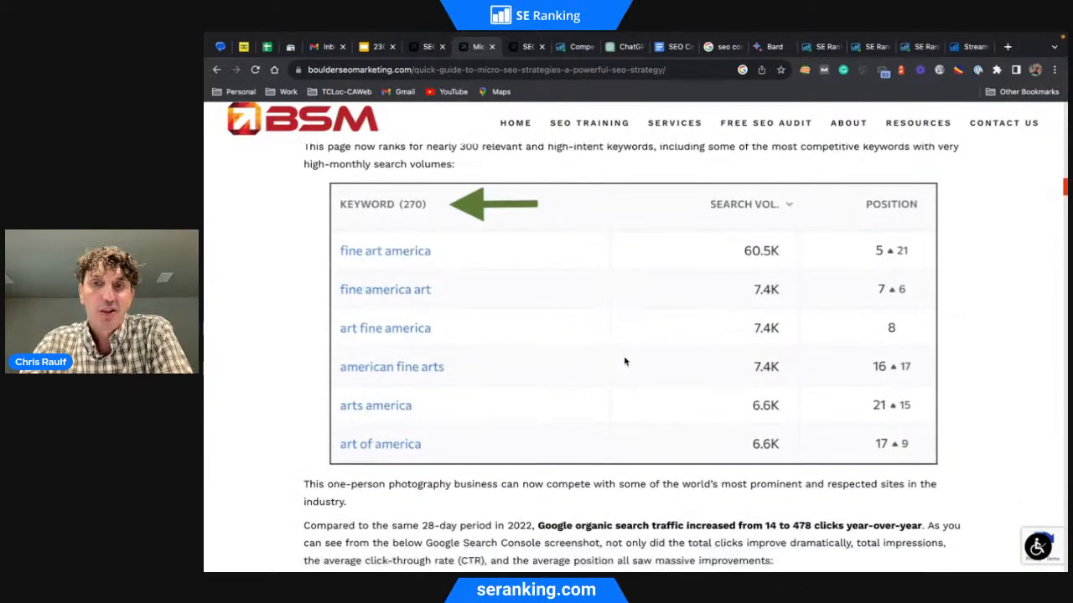
scroll(625, 361, "down", 3)
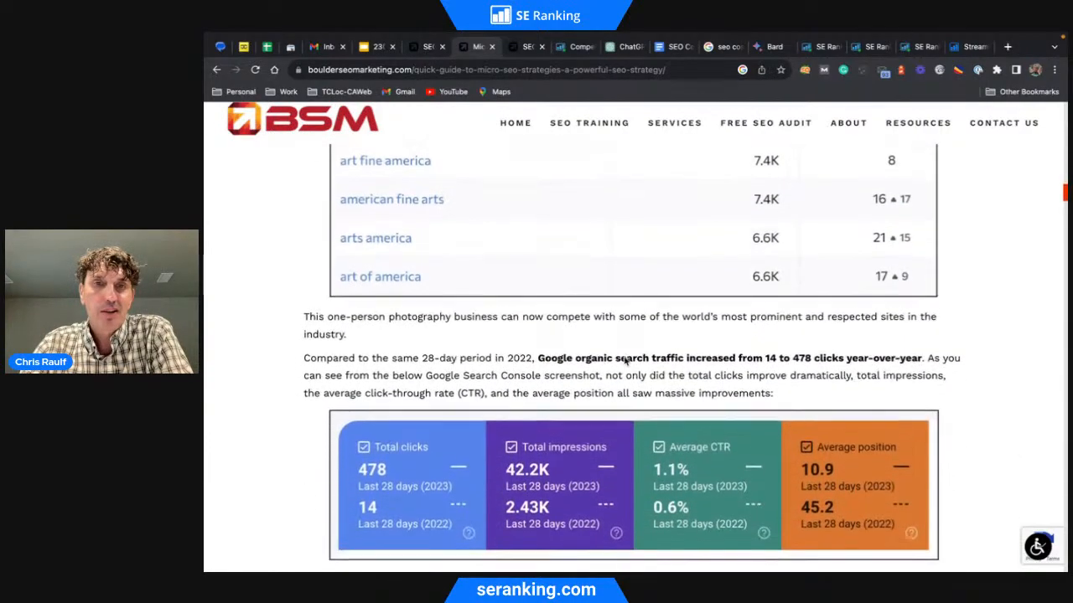
scroll(624, 362, "down", 1)
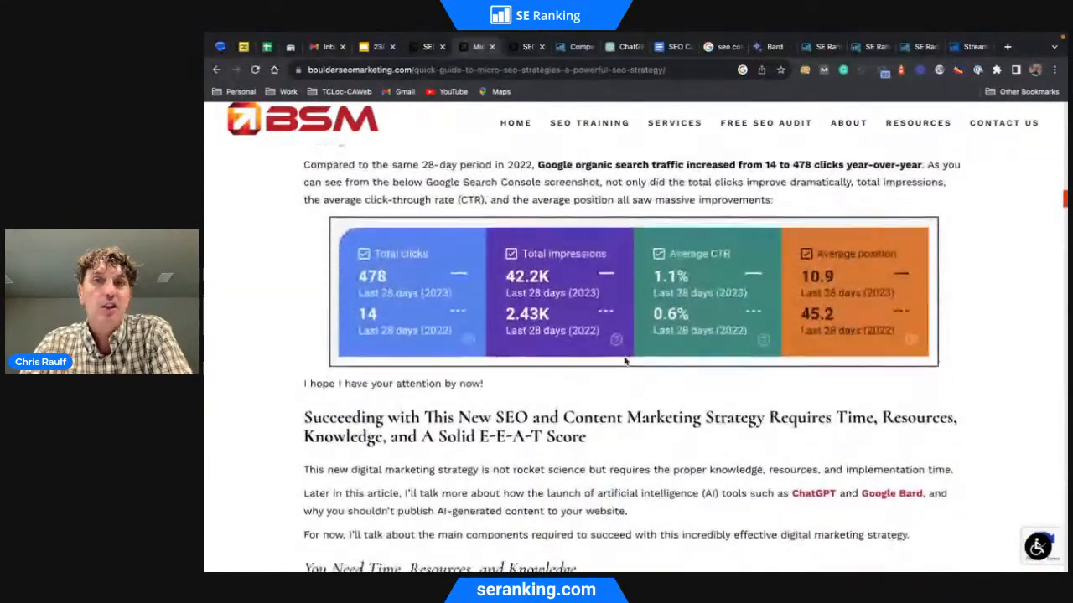
scroll(625, 361, "up", 1)
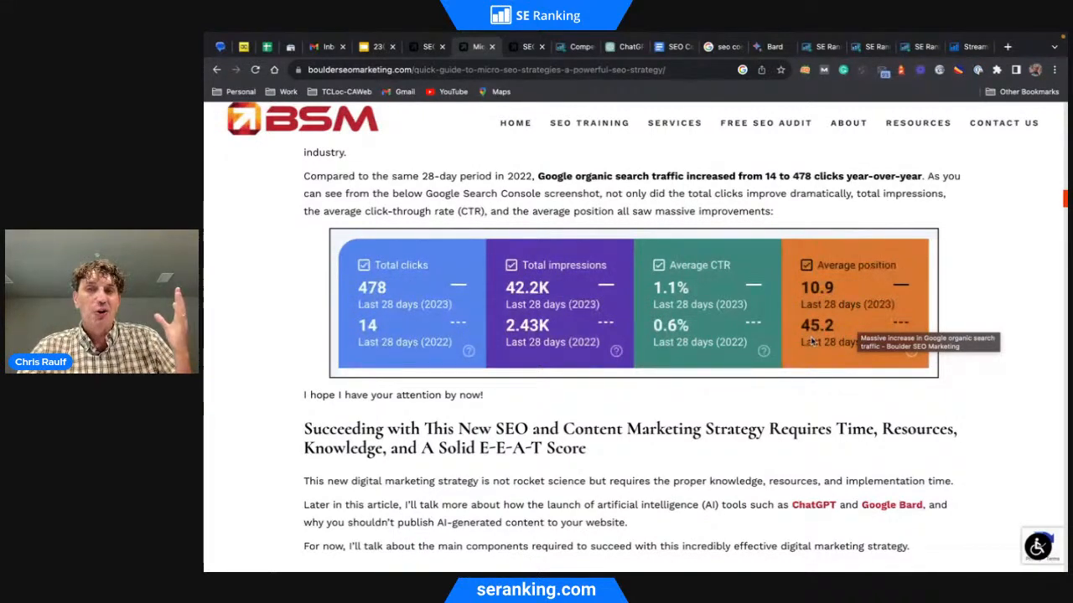
- Skim the guide's sections on required resources, E-E-A-T and Google's Helpful Content system down to the low-hanging fruit optimization opportunities
scroll(720, 395, "down", 2)
scroll(720, 394, "down", 4)
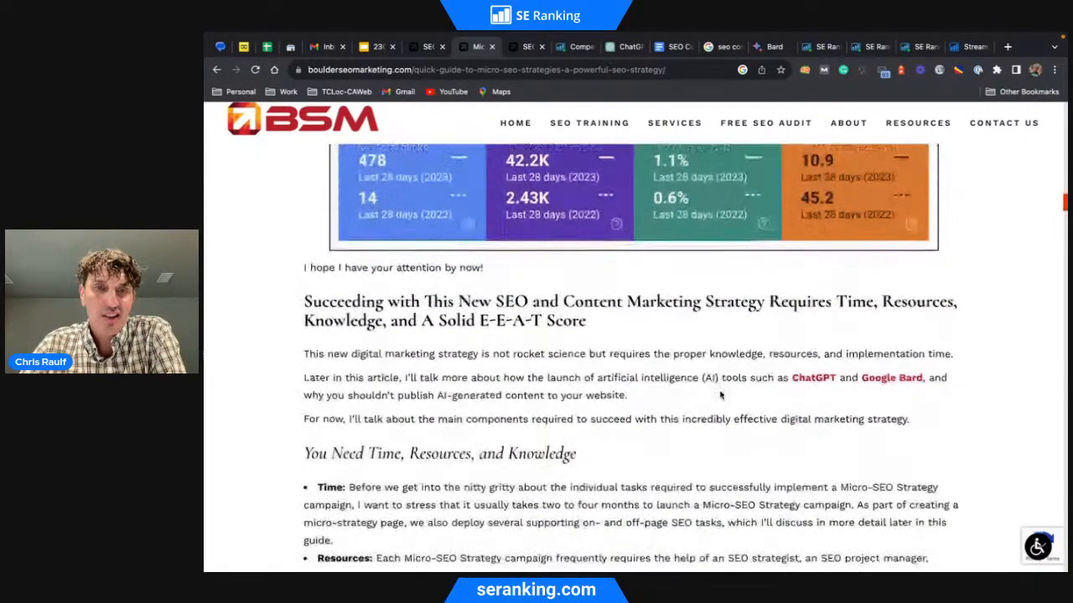
scroll(720, 395, "down", 12)
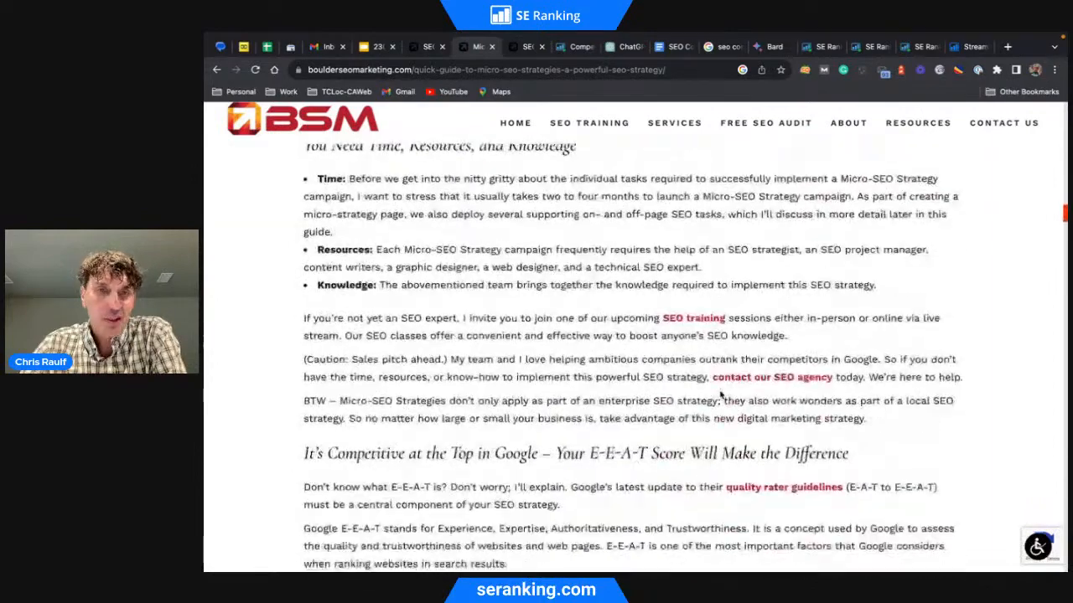
scroll(719, 389, "up", 5)
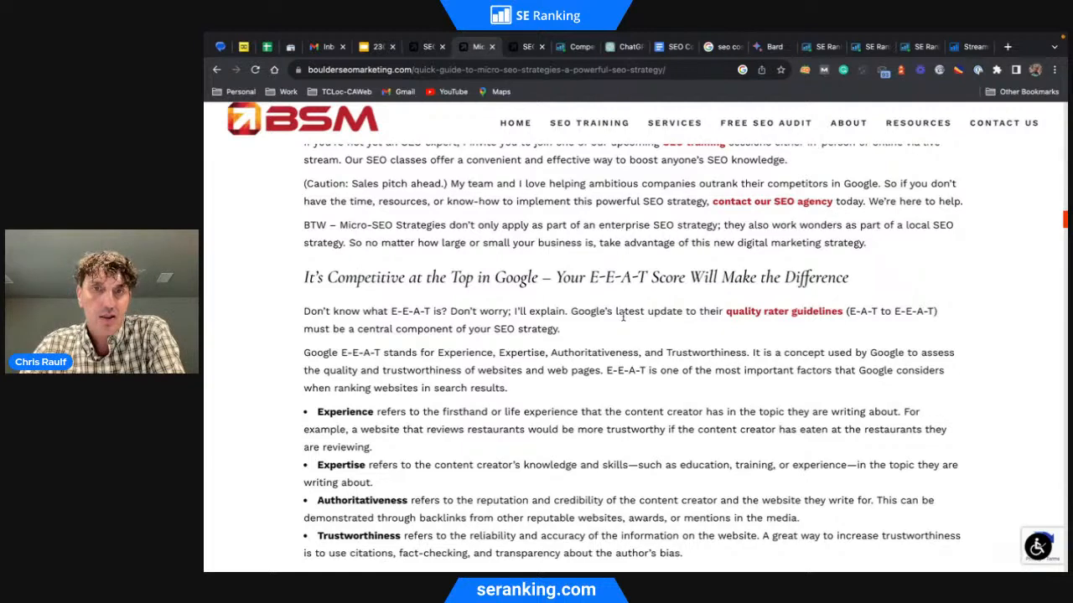
scroll(622, 316, "down", 1)
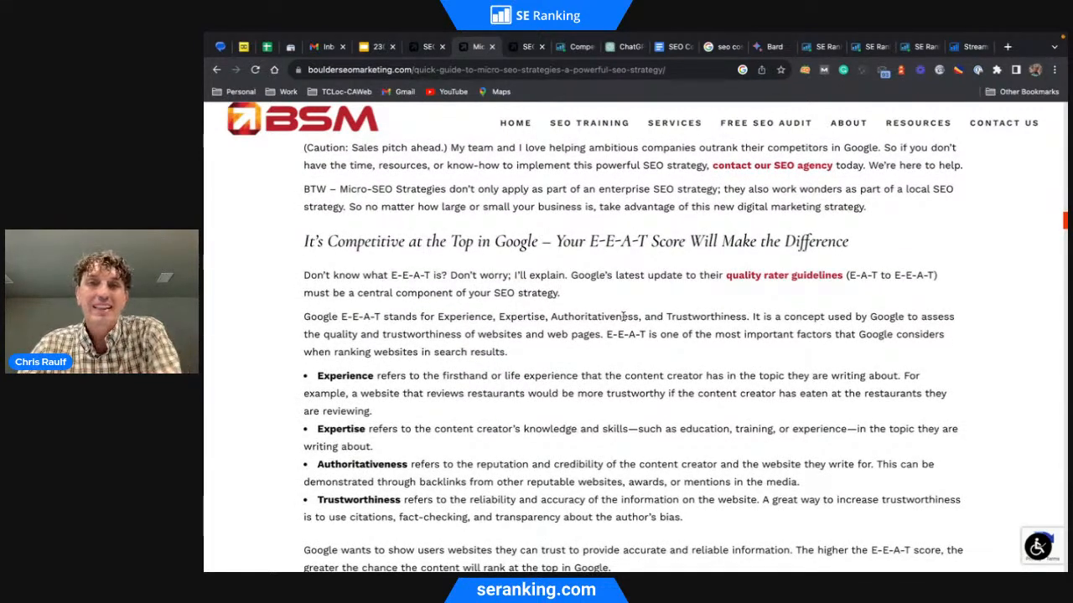
scroll(623, 316, "down", 4)
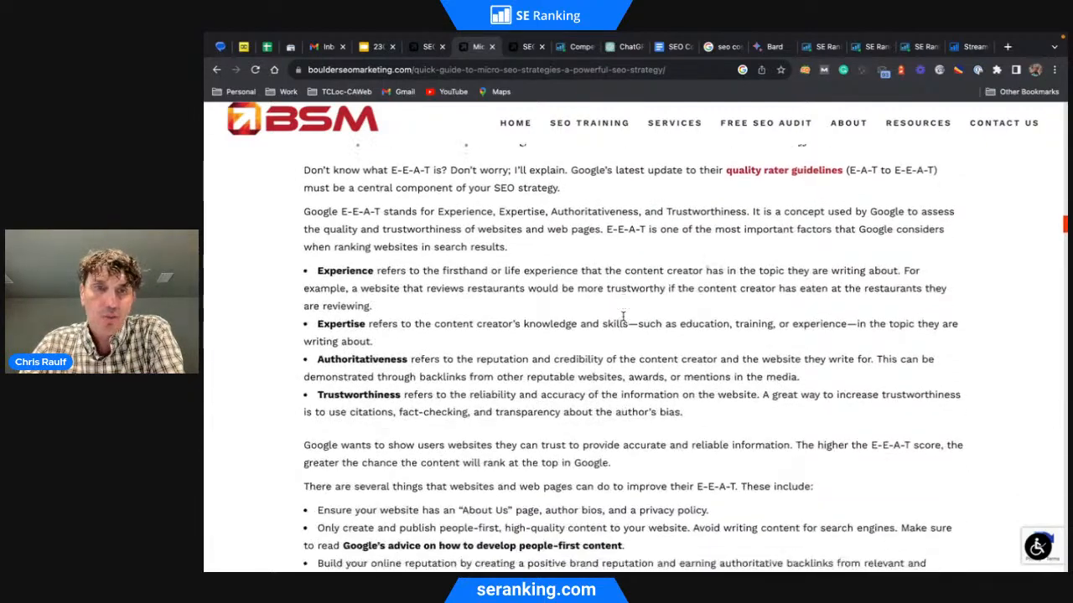
scroll(622, 316, "down", 10)
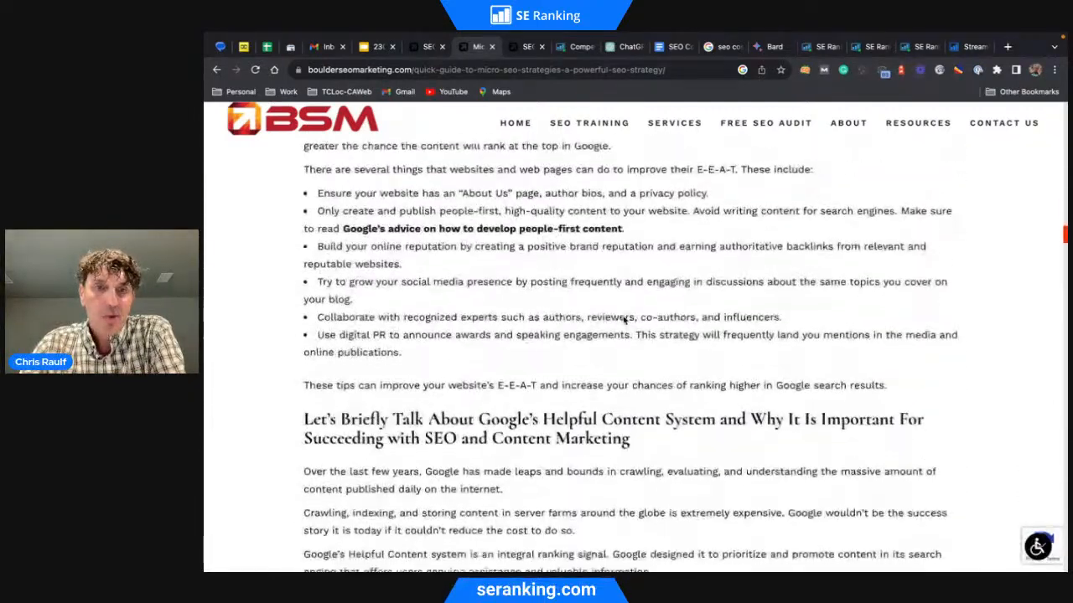
scroll(623, 316, "down", 9)
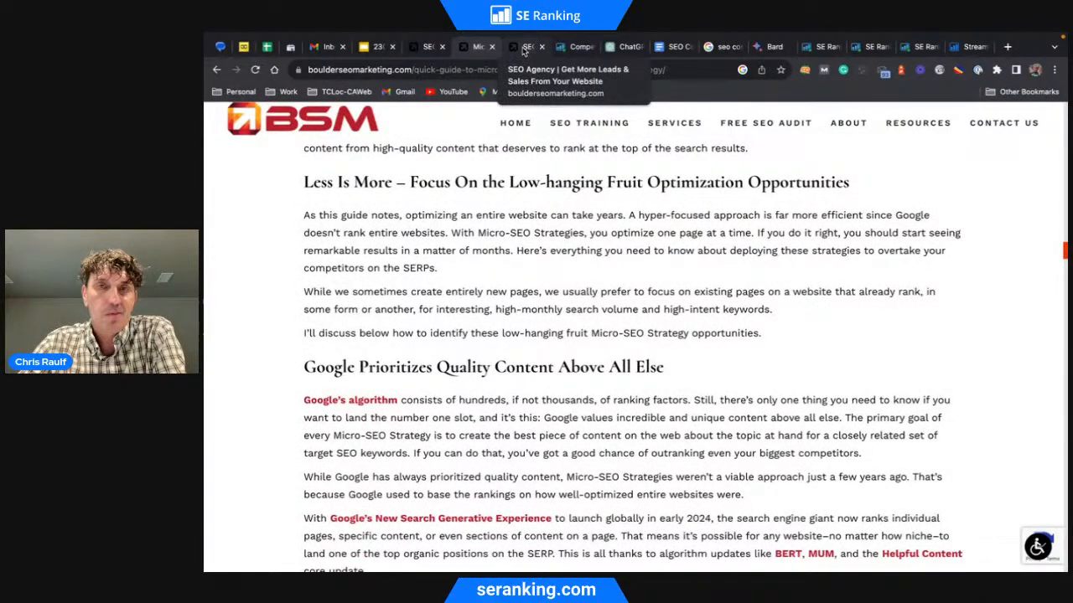
left_click(523, 48)
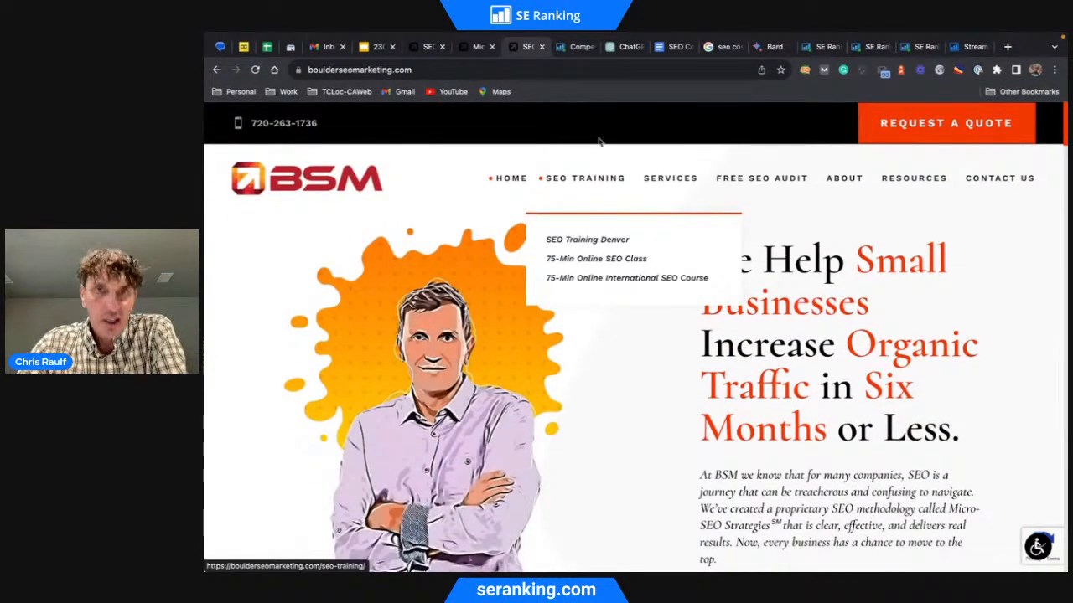
left_click(370, 70)
key("ctrl+c")
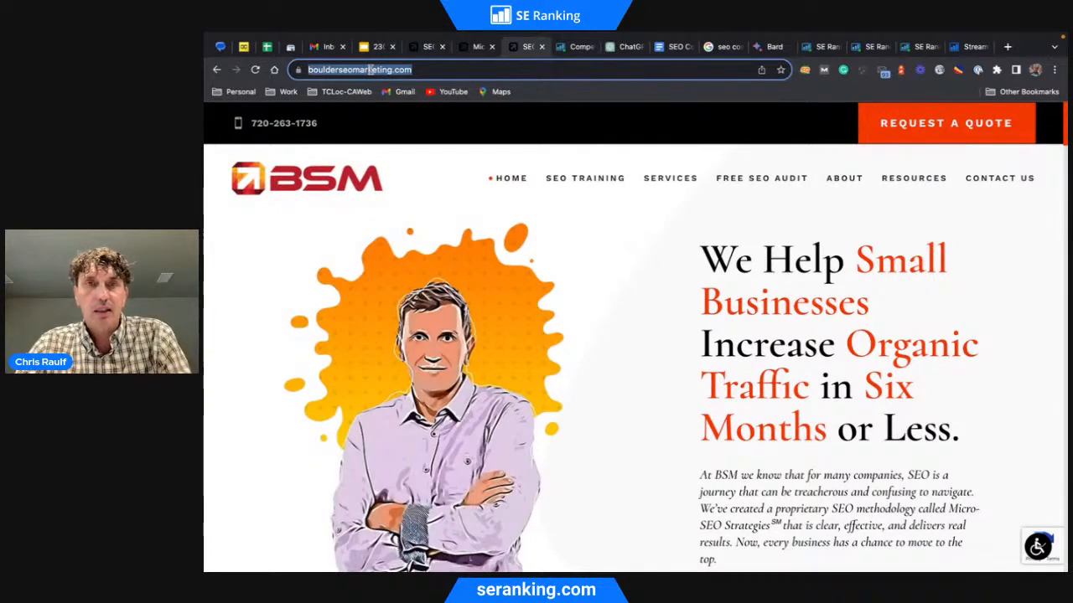
left_click(582, 48)
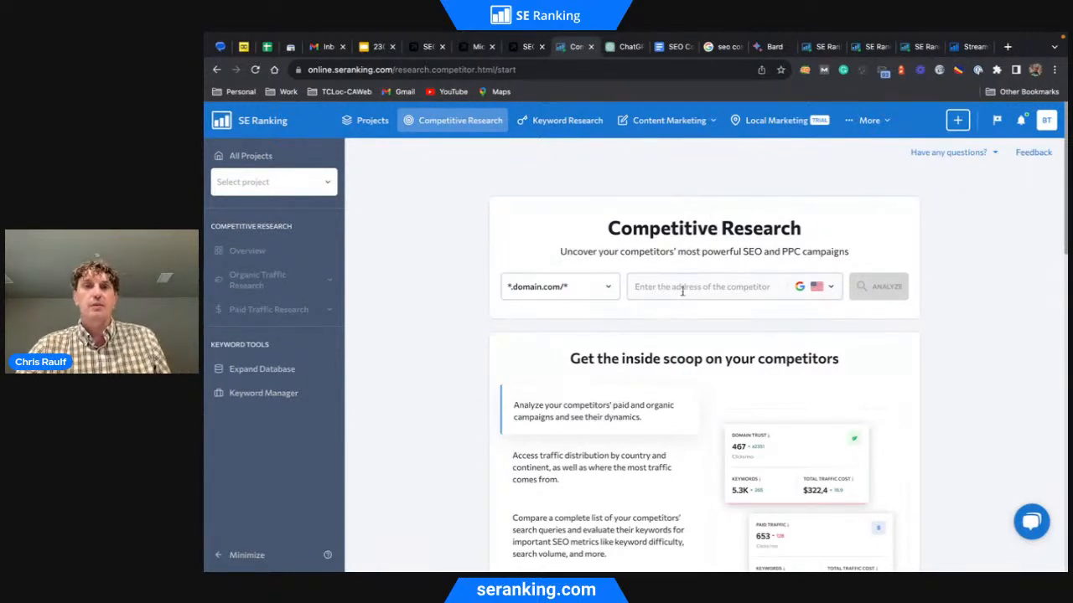
left_click(657, 287)
key("ctrl+v")
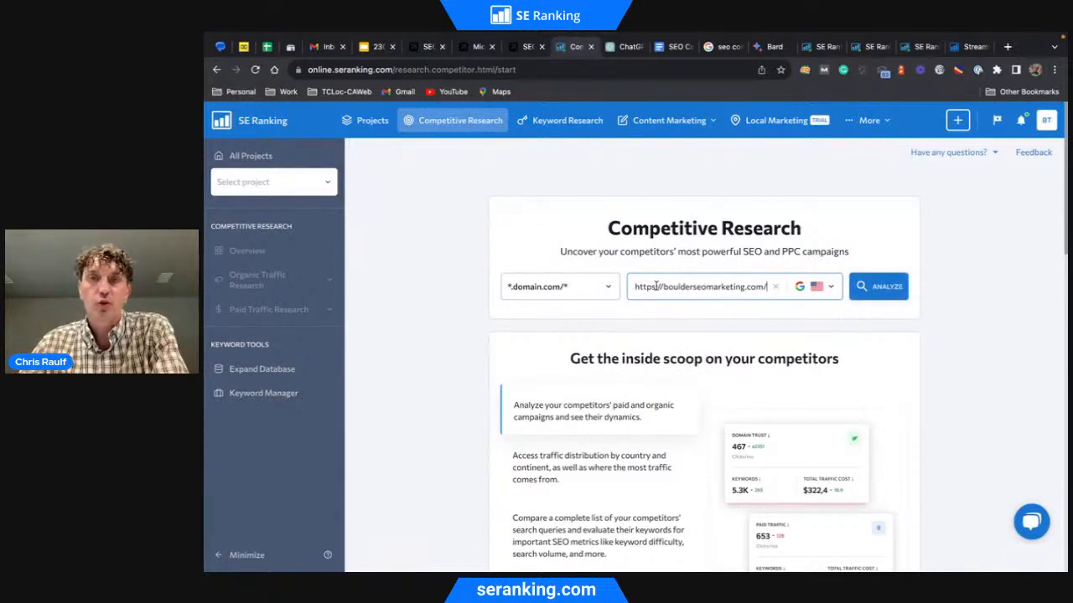
left_click(888, 290)
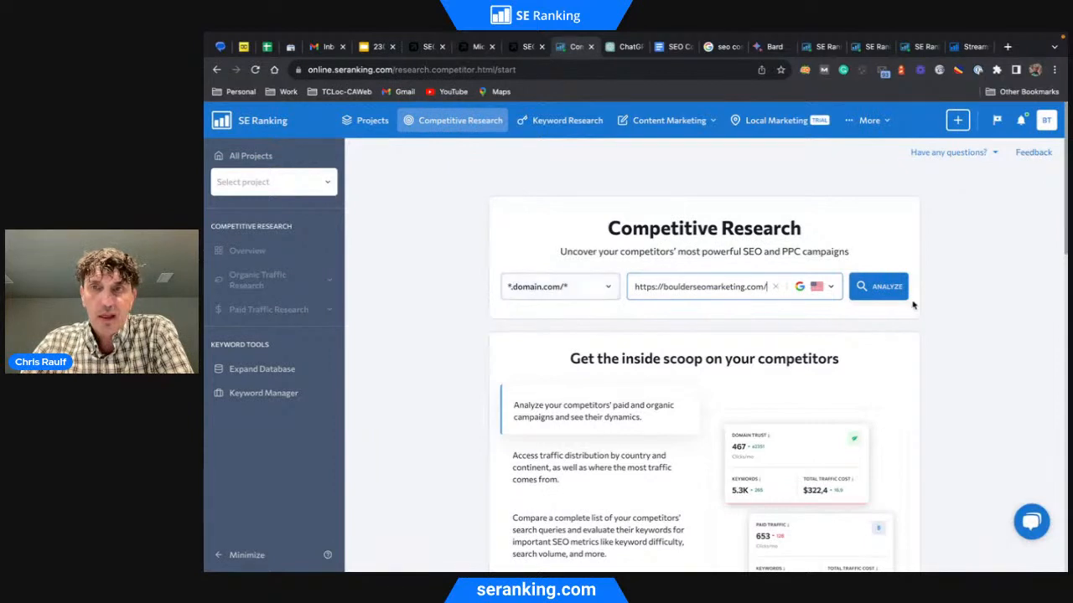
left_click(879, 290)
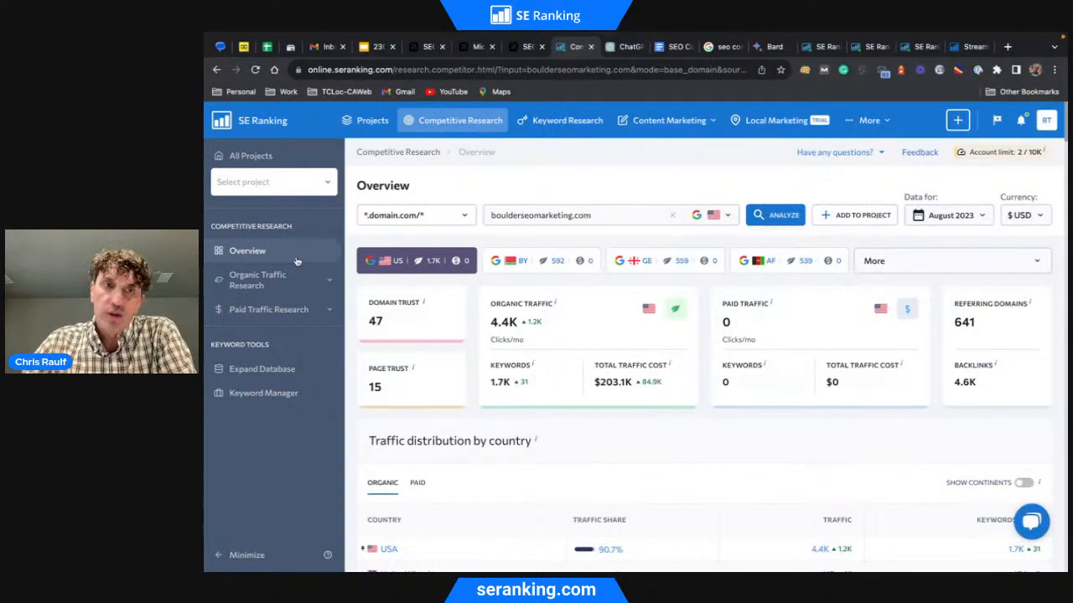
- Expand the Organic Traffic Research options, review the domain overview and open the detailed report for its US organic keywords
left_click(329, 281)
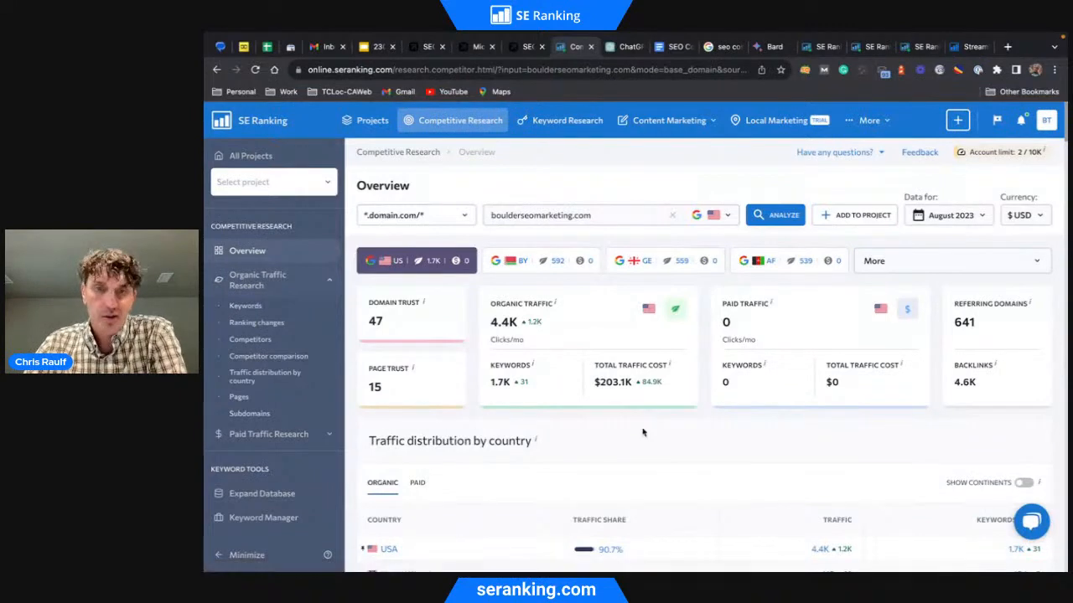
scroll(656, 434, "down", 5)
scroll(656, 434, "down", 3)
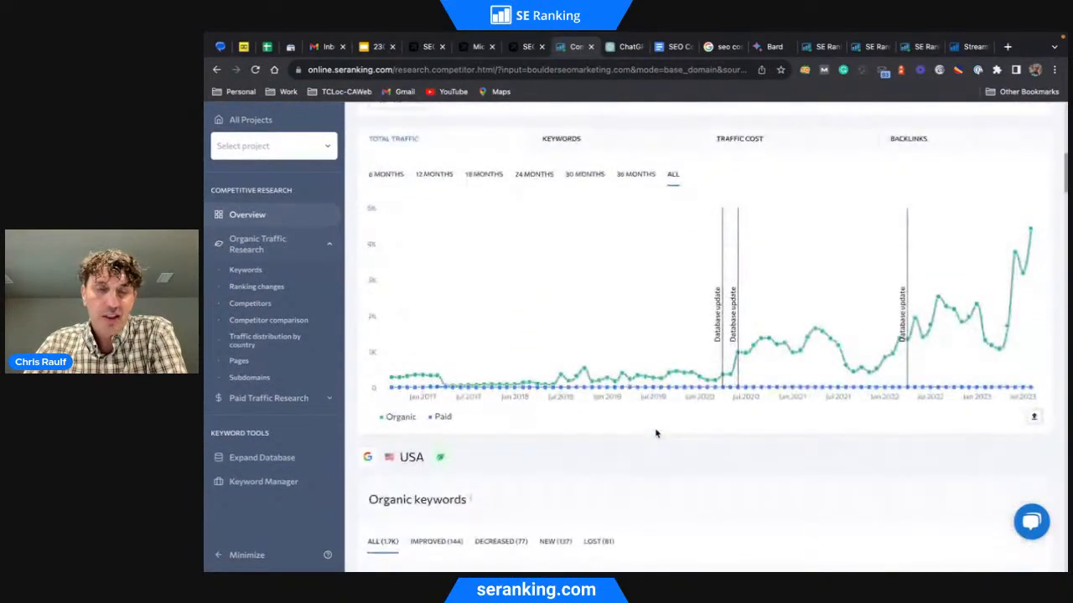
scroll(657, 433, "down", 3)
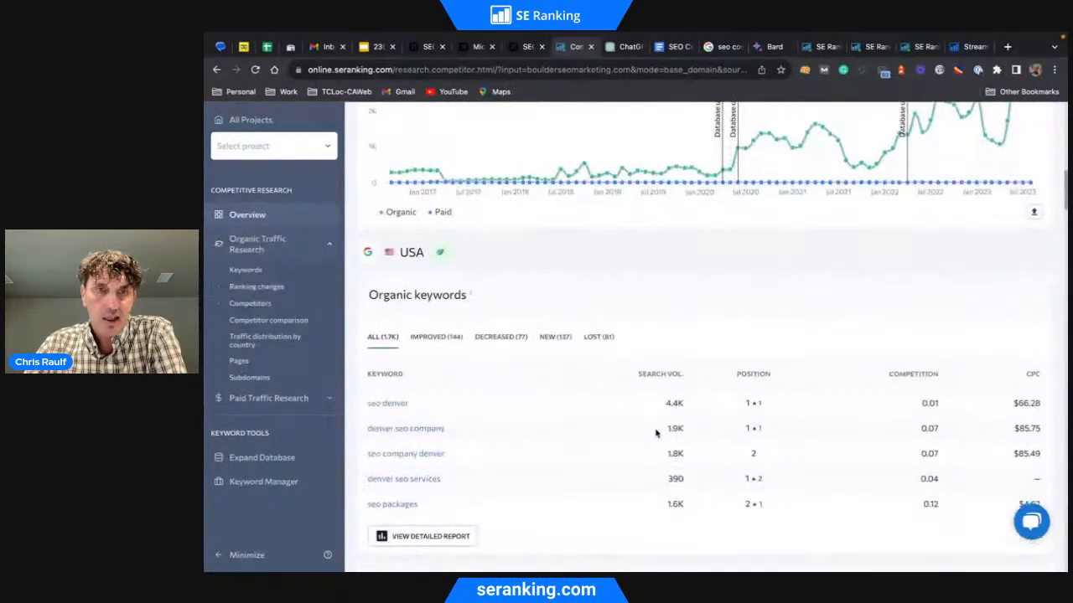
scroll(656, 434, "down", 2)
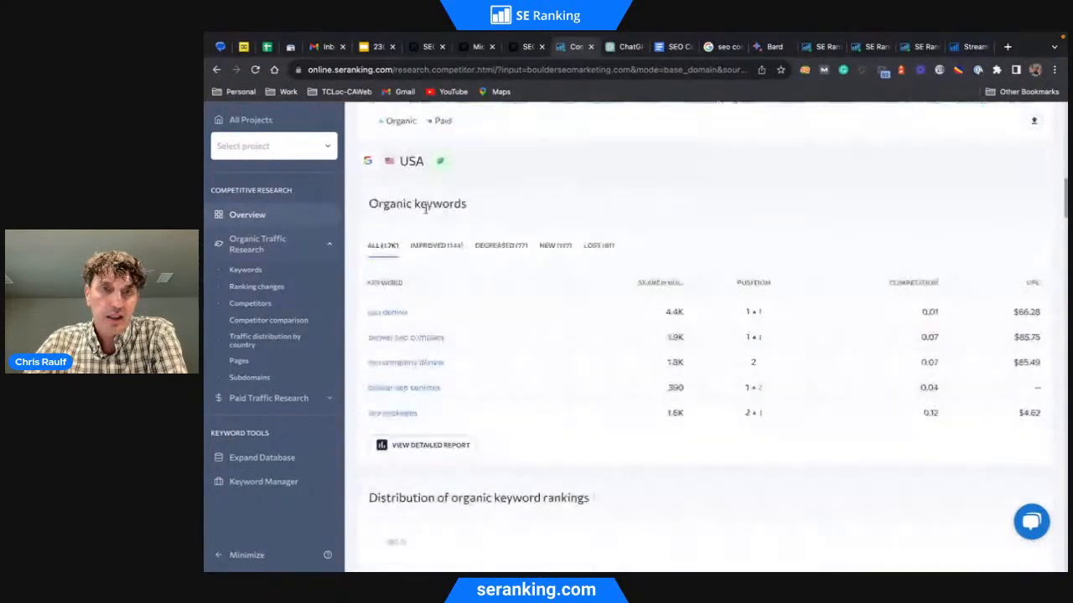
left_click(432, 445)
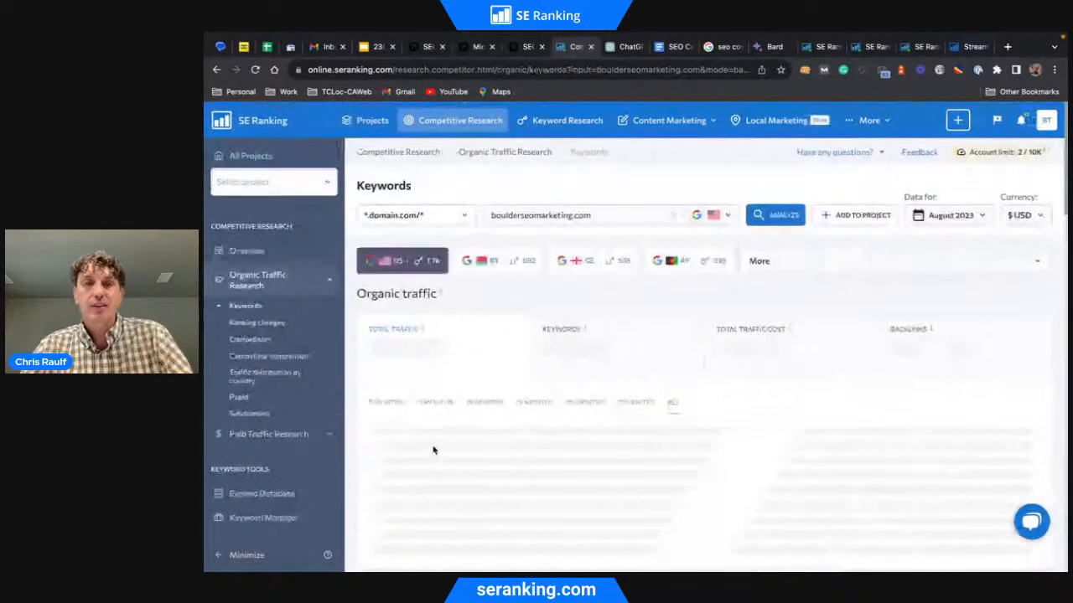
- Show the filter options for the organic keywords table and set the position range from 3 to 20
scroll(533, 412, "down", 5)
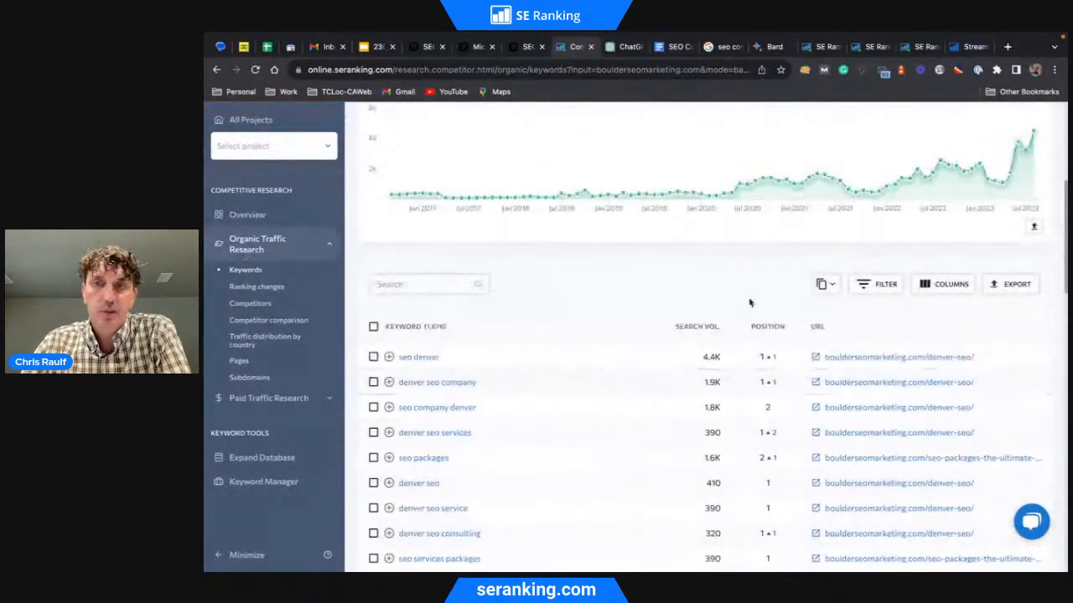
left_click(876, 287)
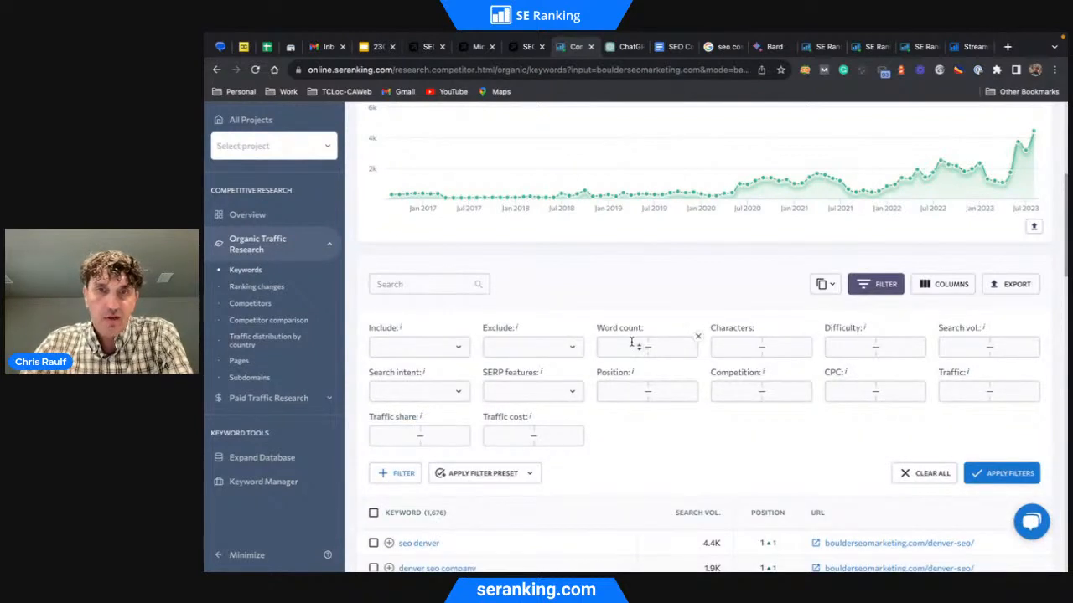
left_click(637, 392)
type("1")
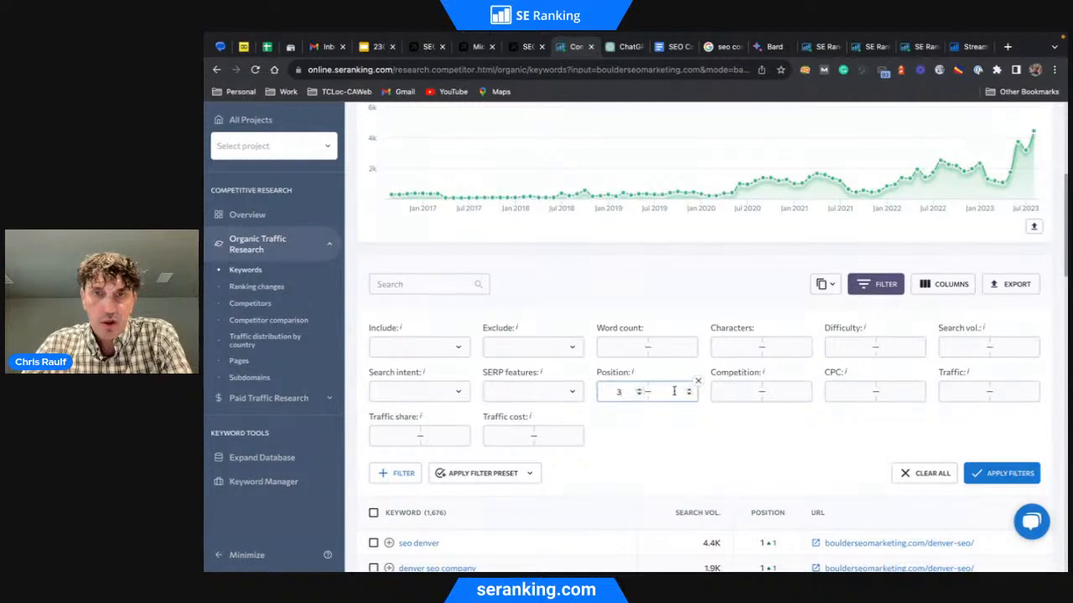
left_click(676, 391)
type("20")
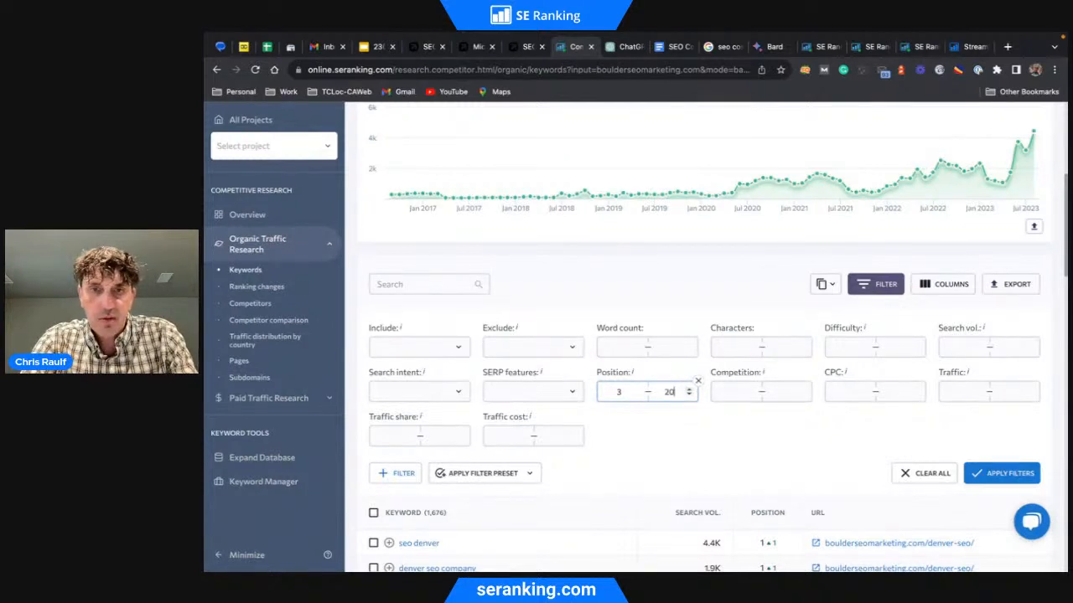
- Set the minimum search volume to 200, apply the keyword filters and collapse the filter options
left_click(958, 347)
type("200")
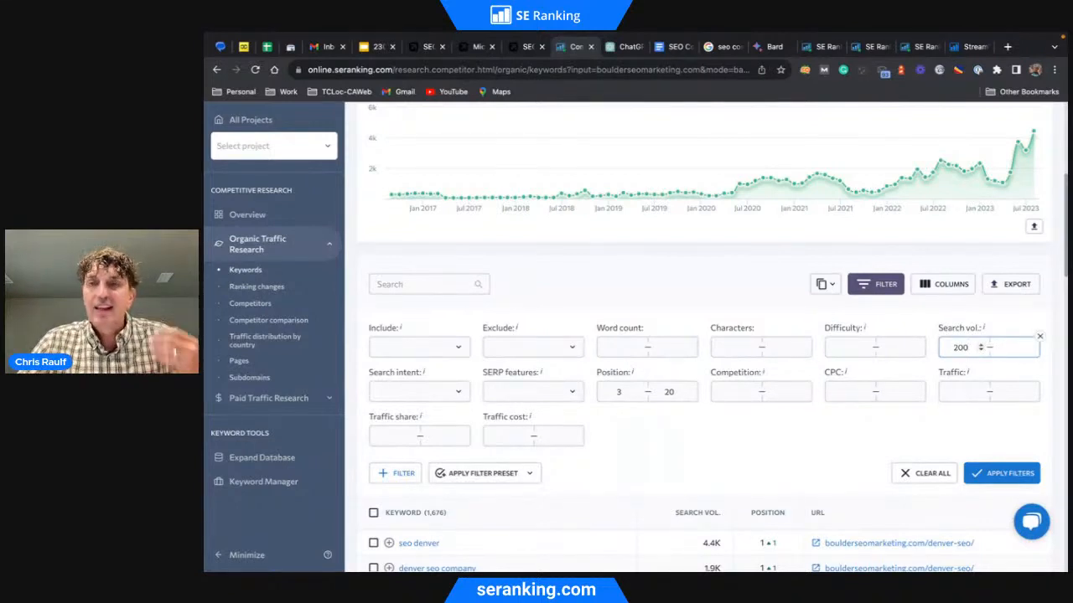
left_click(917, 435)
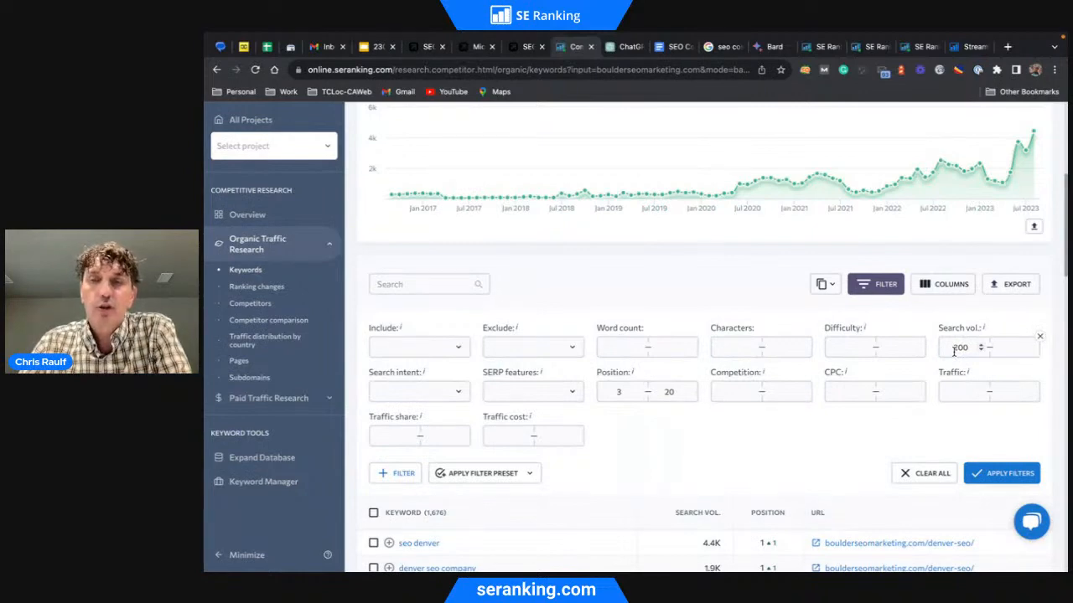
left_click(1008, 476)
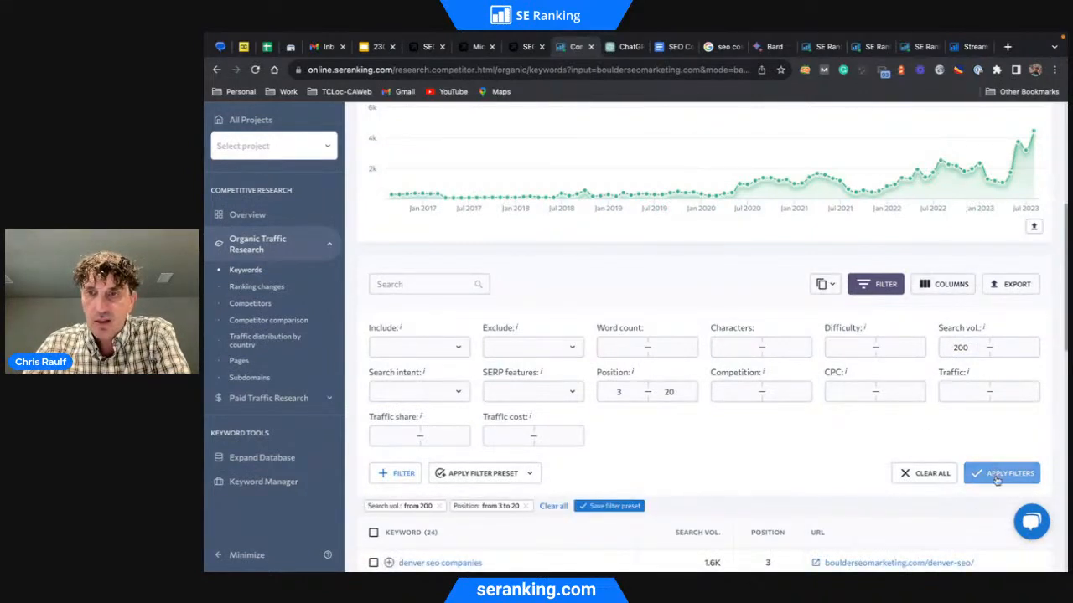
left_click(872, 286)
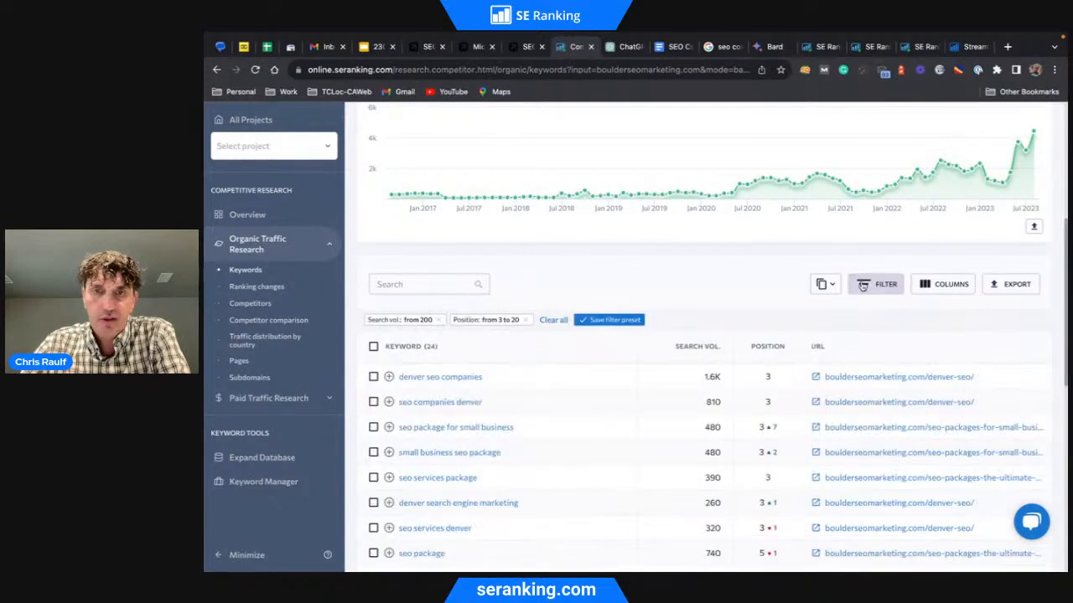
- Review the filtered keywords, examine the page ranking for "seo package for small business", and highlight that keyword in the SE Ranking table
scroll(713, 302, "down", 1)
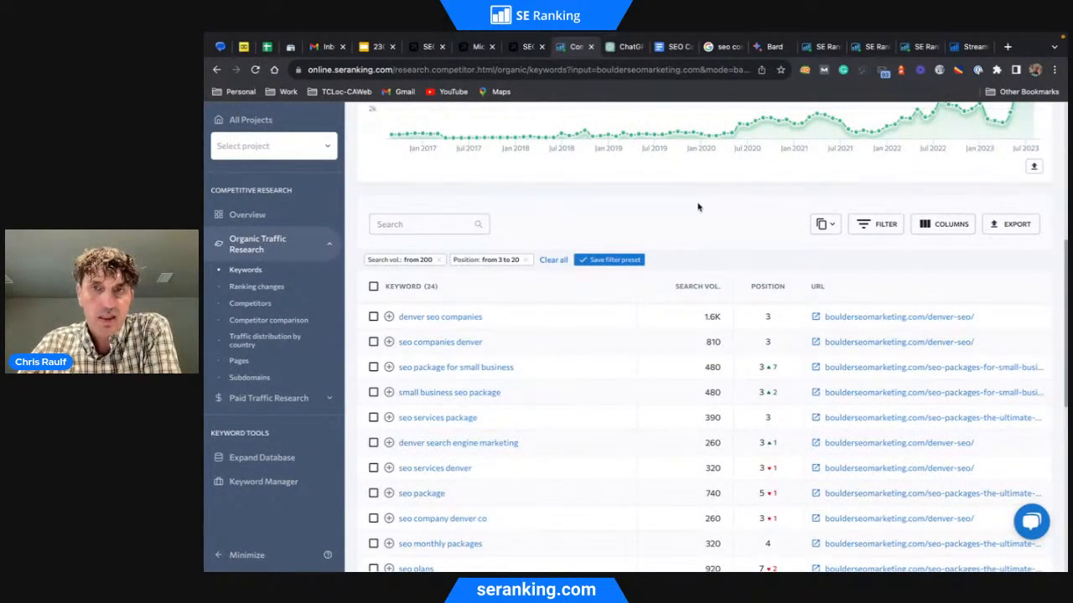
scroll(706, 365, "down", 1)
scroll(706, 365, "down", 1)
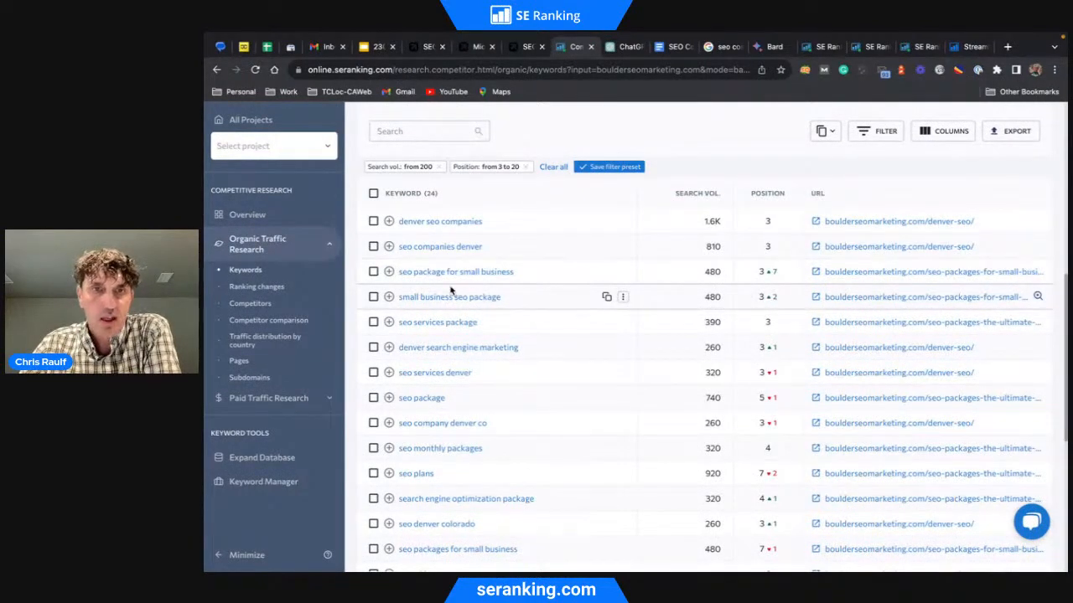
left_click(817, 274)
scroll(651, 307, "down", 5)
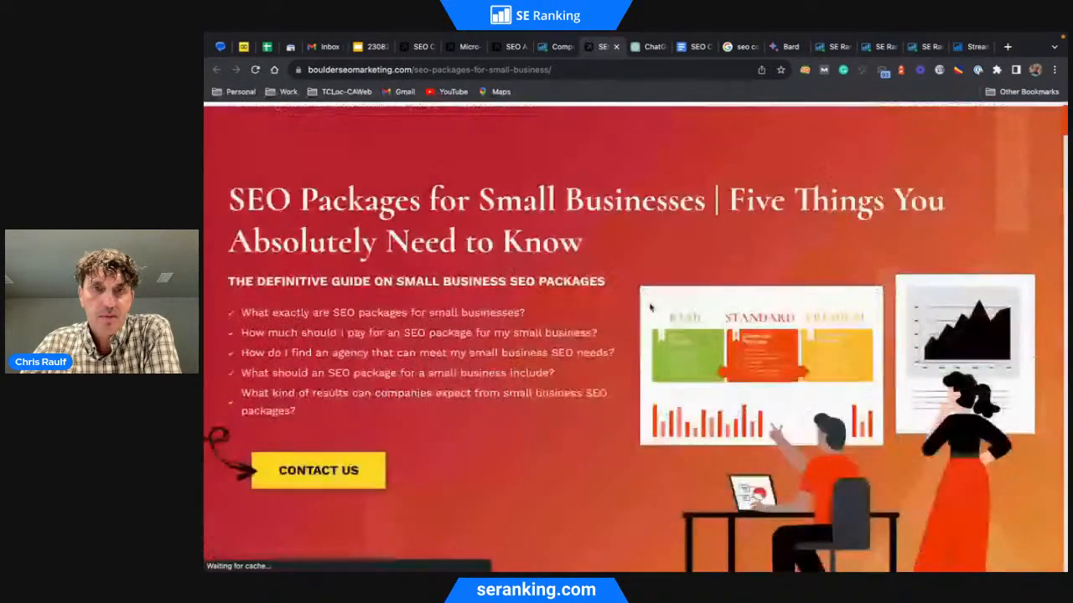
scroll(651, 307, "down", 5)
left_click(560, 48)
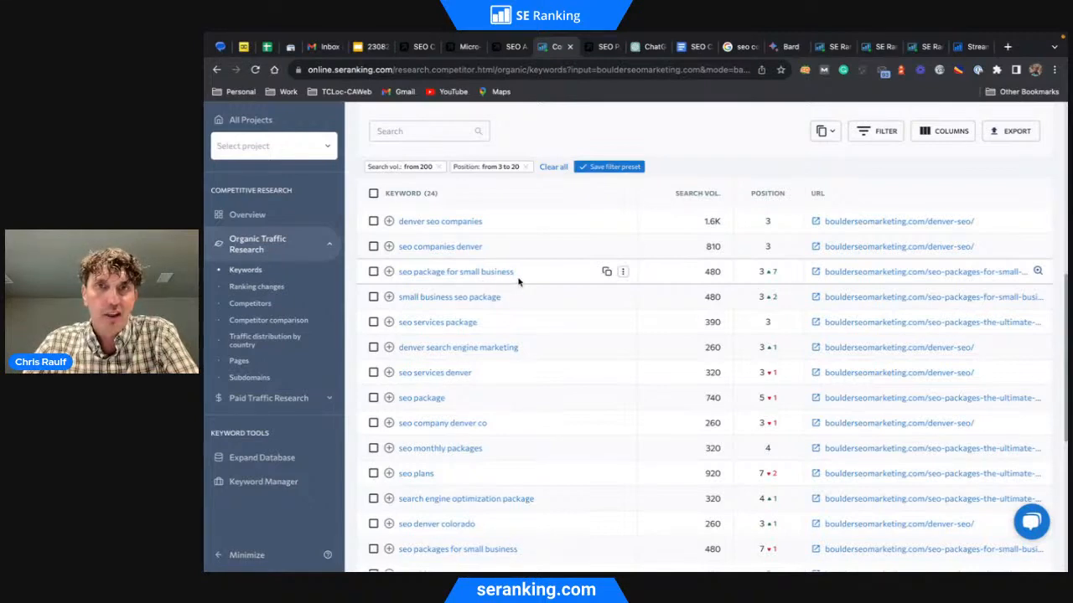
left_click_drag(519, 274, 399, 274)
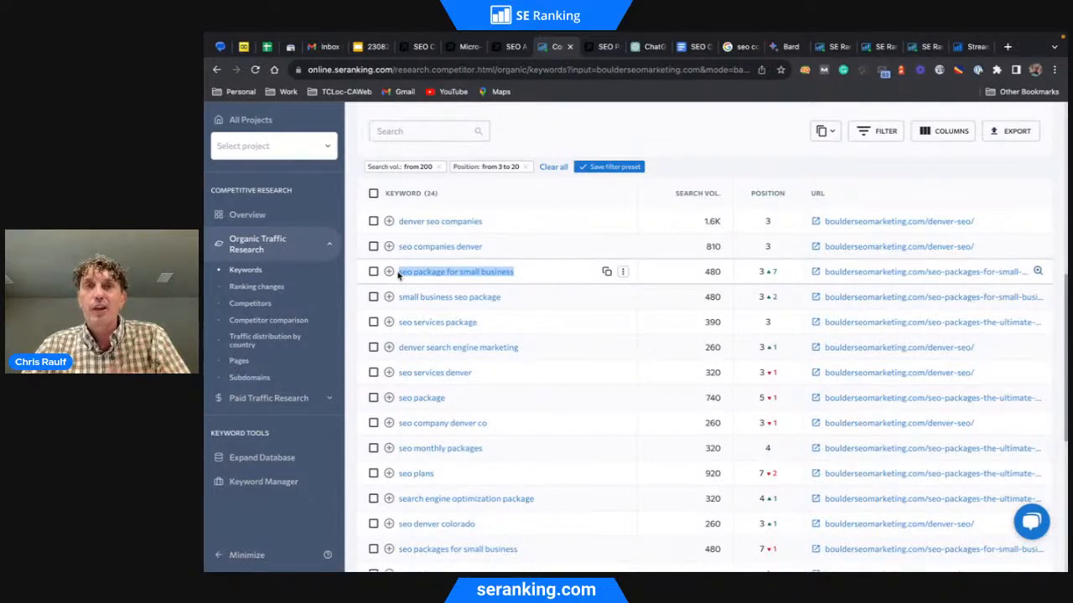
- Switch to ChatGPT and read through the generated buyer persona profile for the SEO pricing guide
left_click(649, 47)
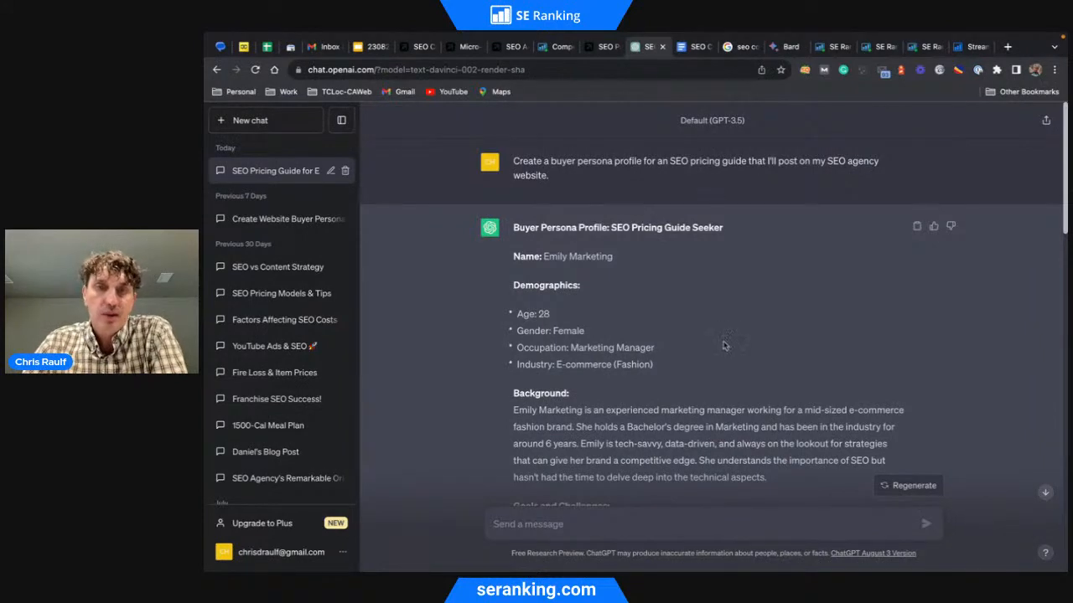
scroll(725, 341, "down", 1)
scroll(725, 341, "down", 5)
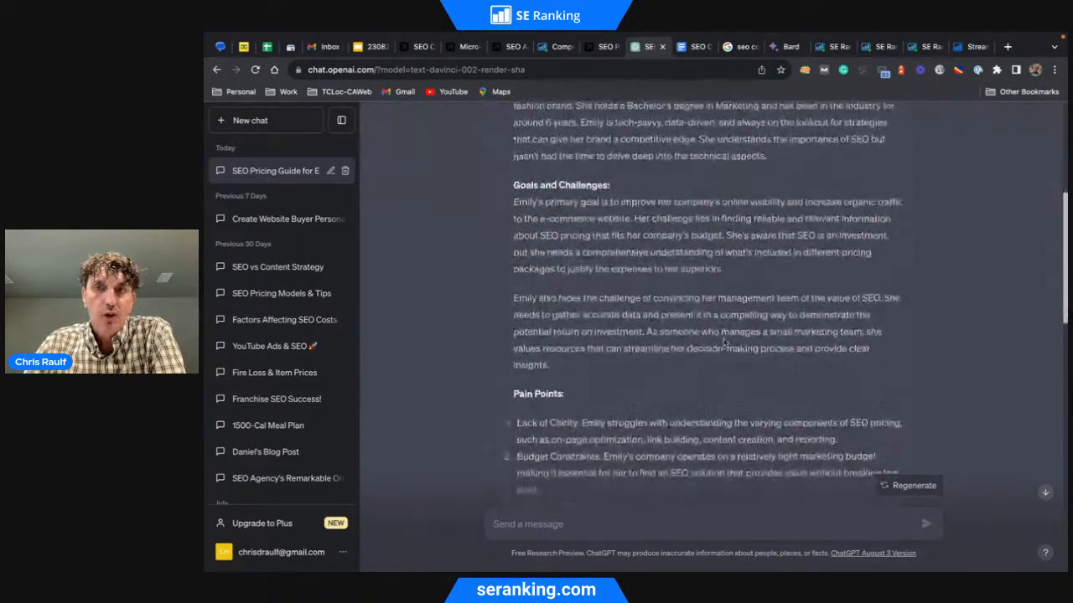
scroll(725, 342, "down", 5)
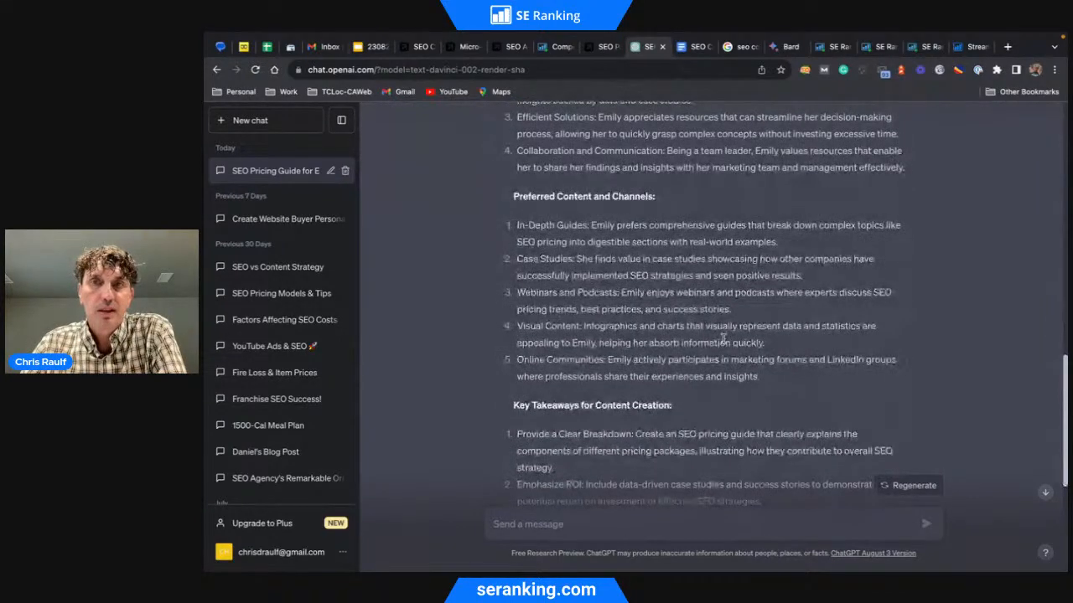
scroll(723, 338, "down", 2)
scroll(724, 338, "up", 7)
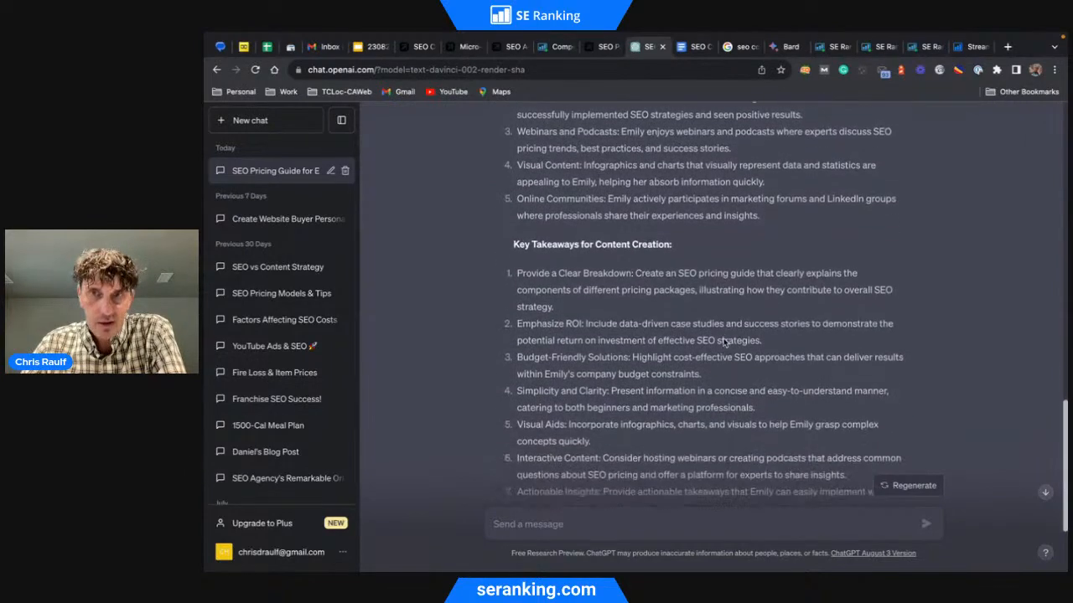
scroll(723, 338, "up", 5)
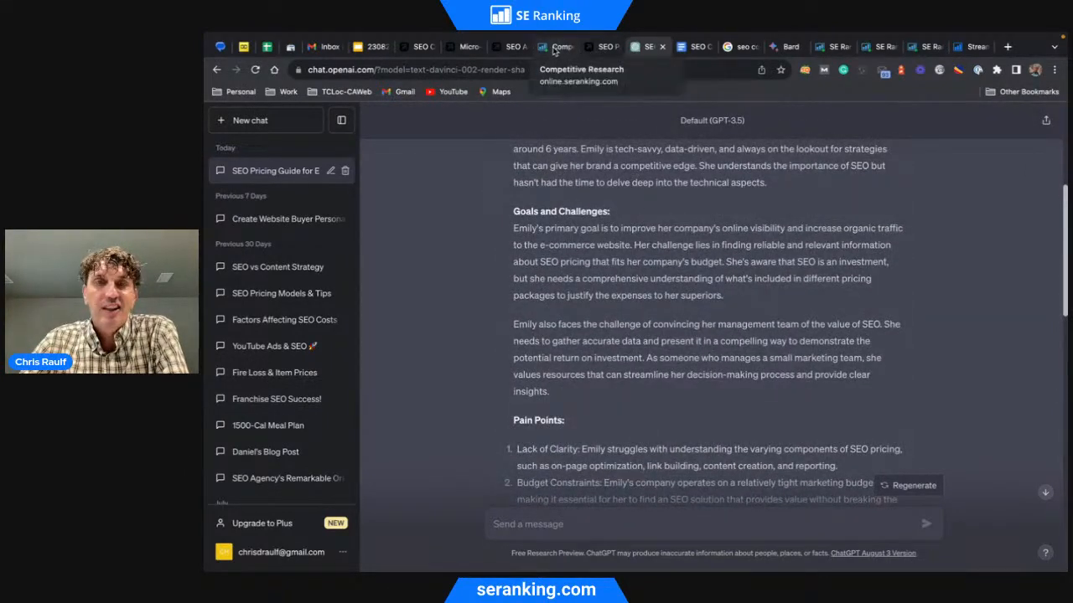
left_click(556, 46)
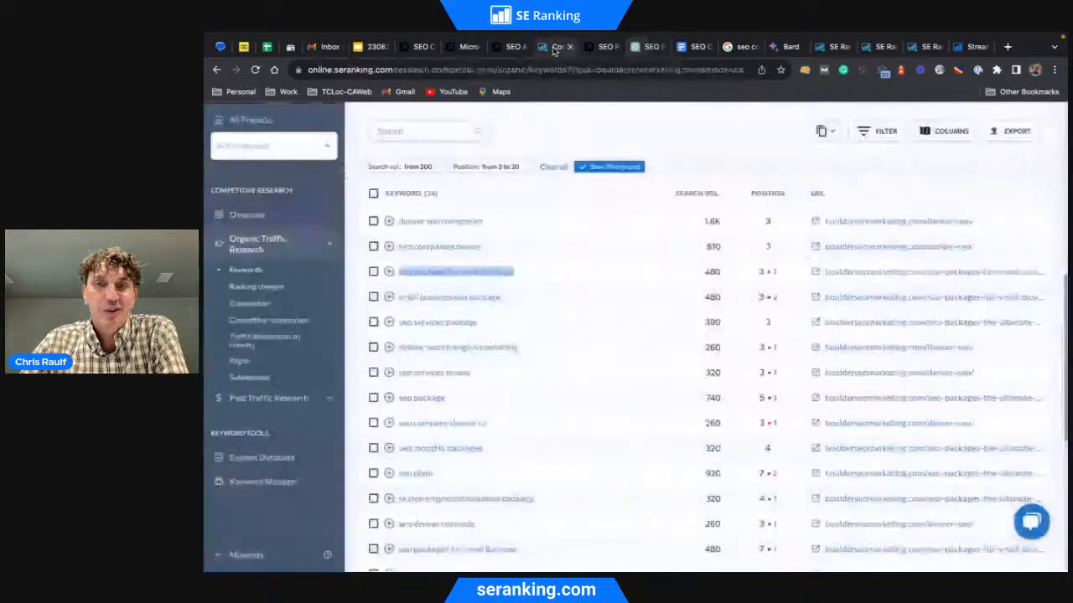
- Switch to the "SEO Costs in 2023" Google Doc and highlight the three bold keywords, followed by the four secondary keywords
left_click(693, 50)
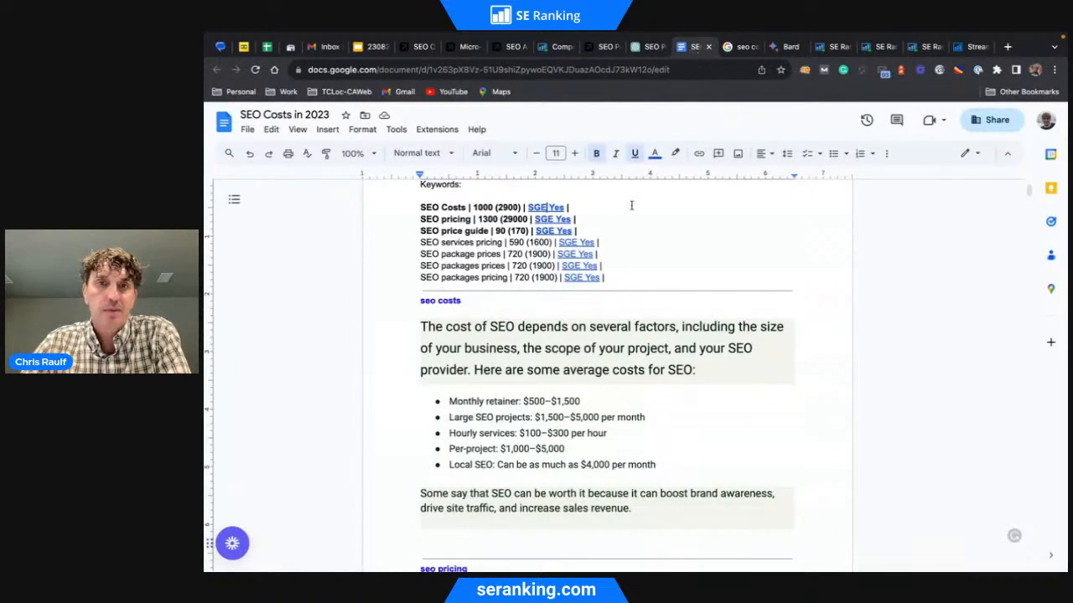
scroll(645, 293, "up", 1)
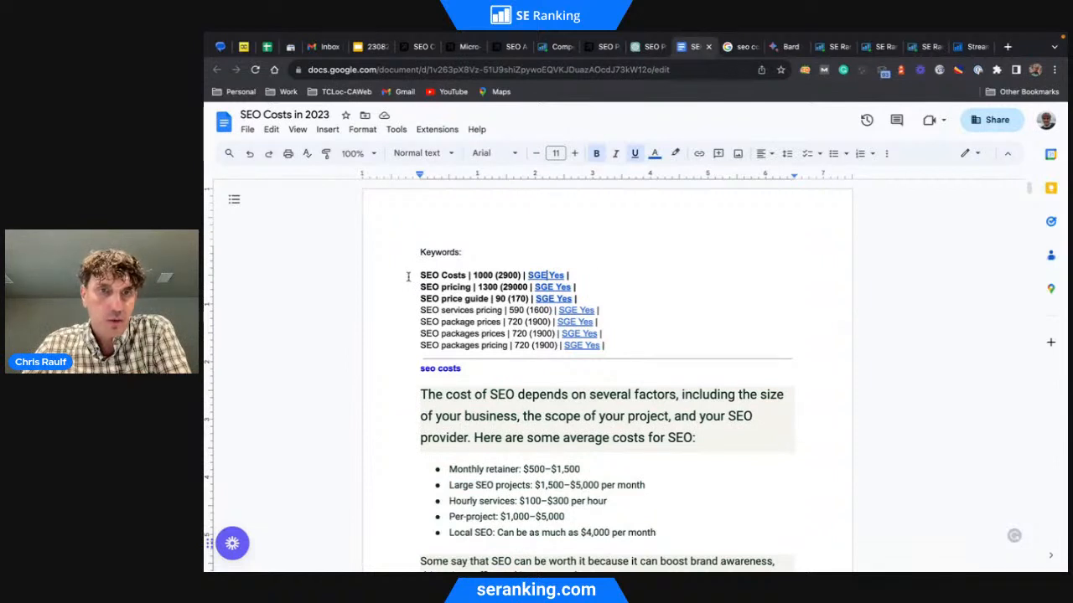
left_click_drag(419, 274, 589, 295)
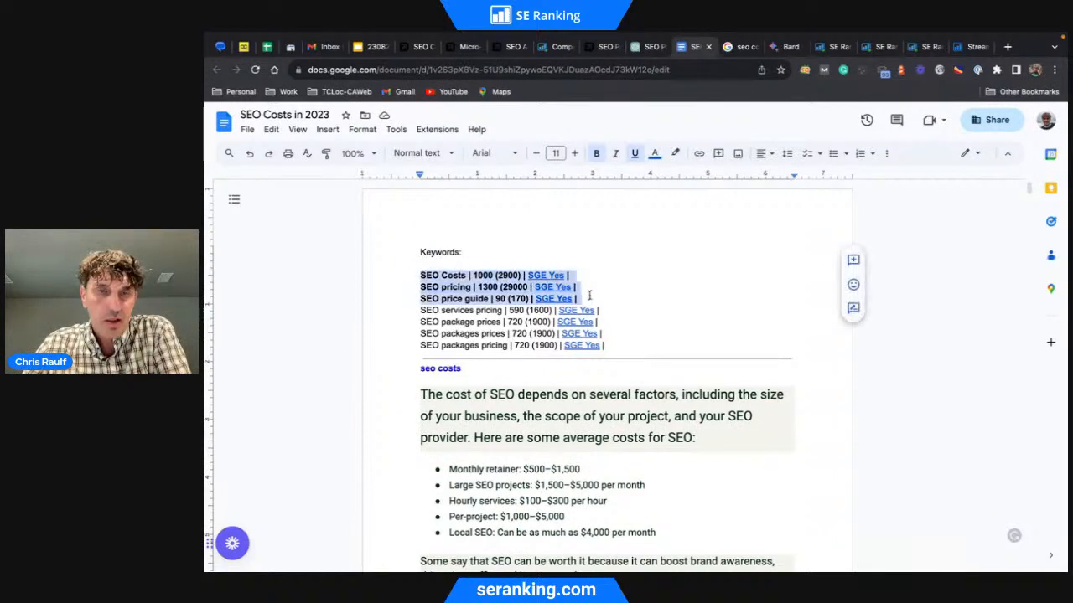
left_click(472, 318)
left_click_drag(419, 310, 639, 346)
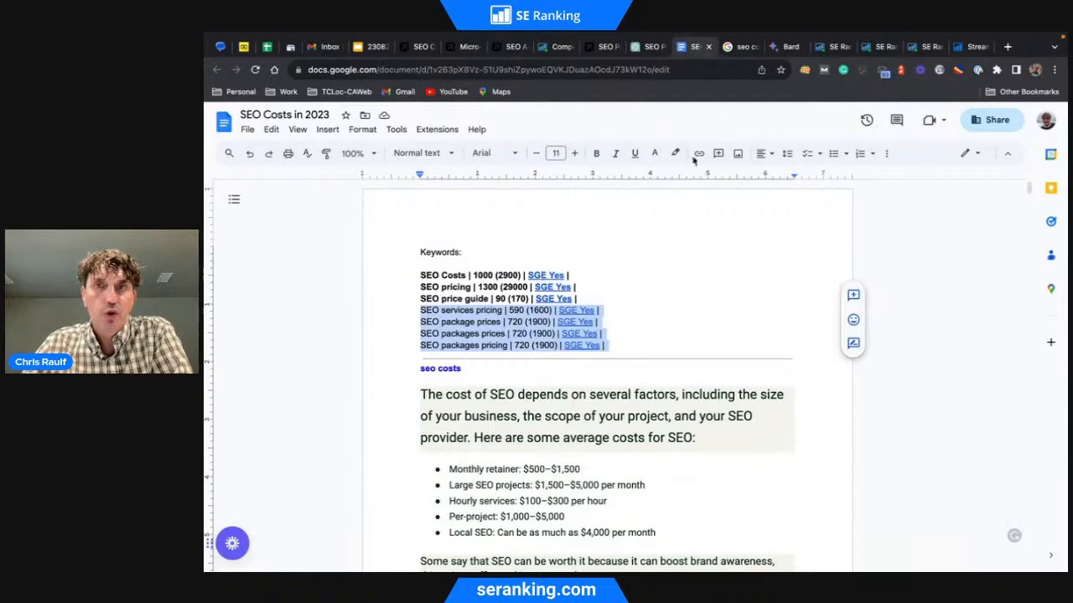
- Expand Google's generative AI answer for "seo costs" and review the answers collected per keyword in the "SEO Costs in 2023" document
left_click(742, 48)
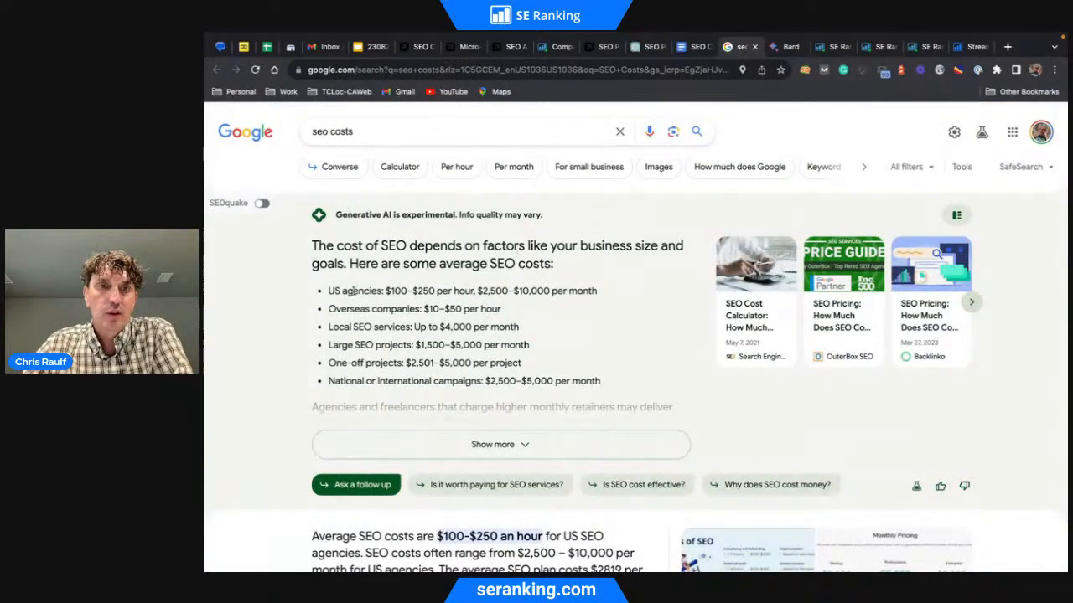
left_click(505, 455)
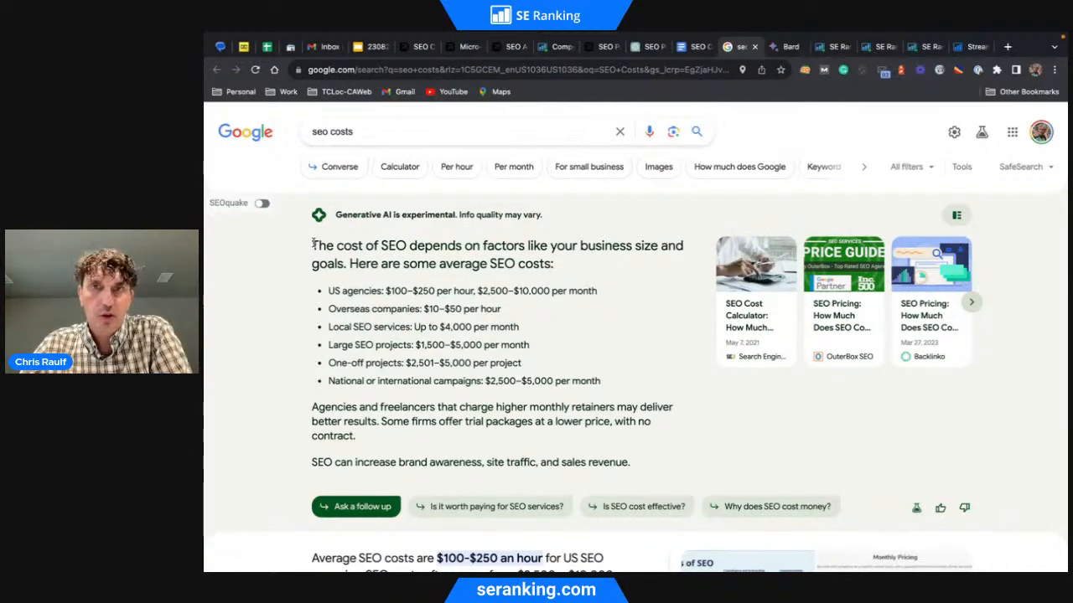
left_click(697, 46)
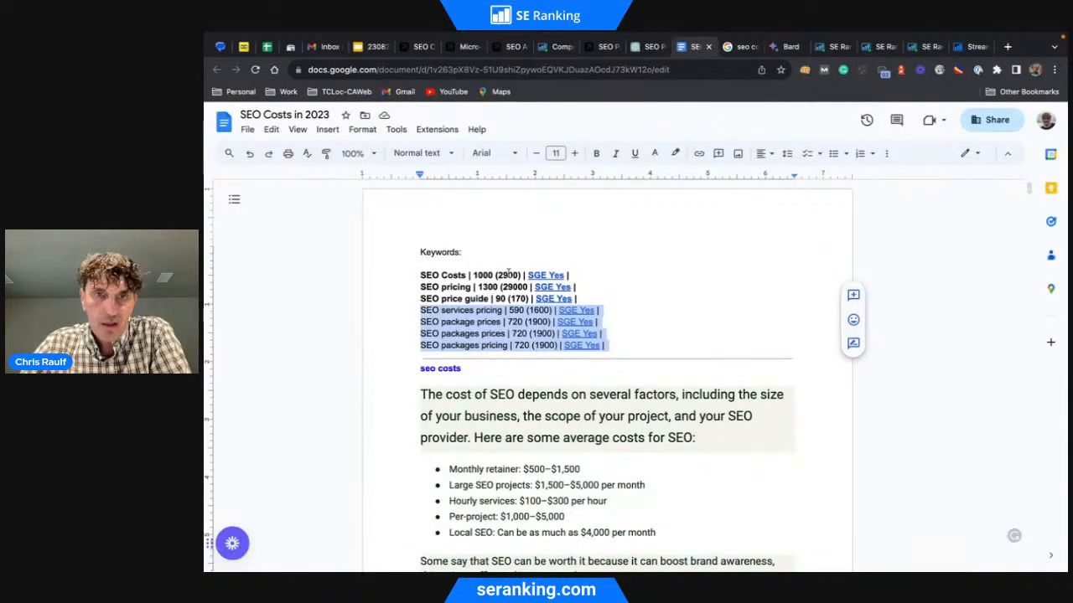
scroll(532, 350, "down", 3)
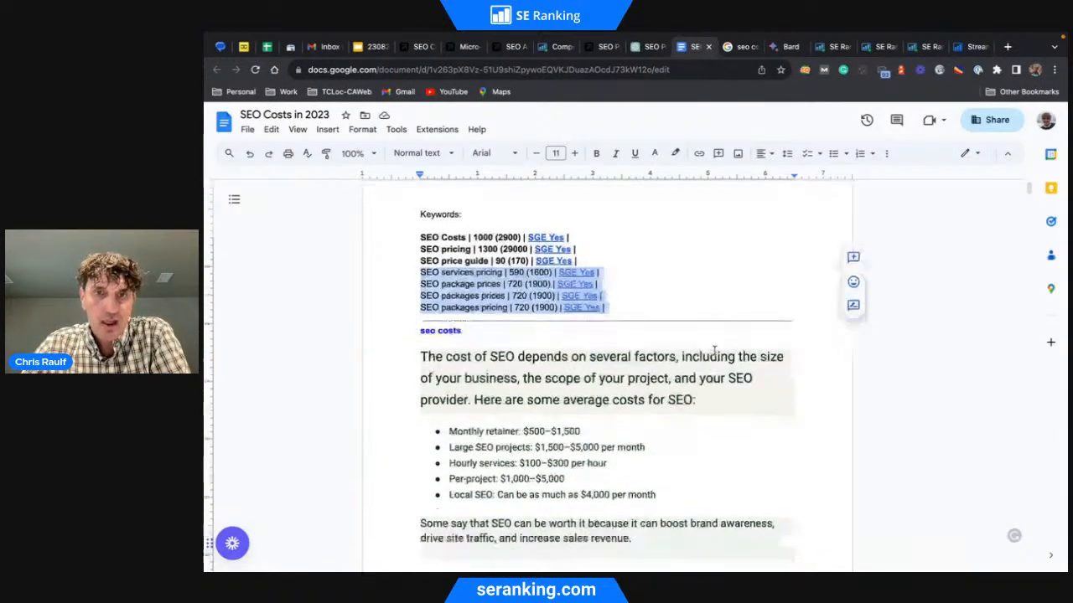
scroll(607, 311, "down", 10)
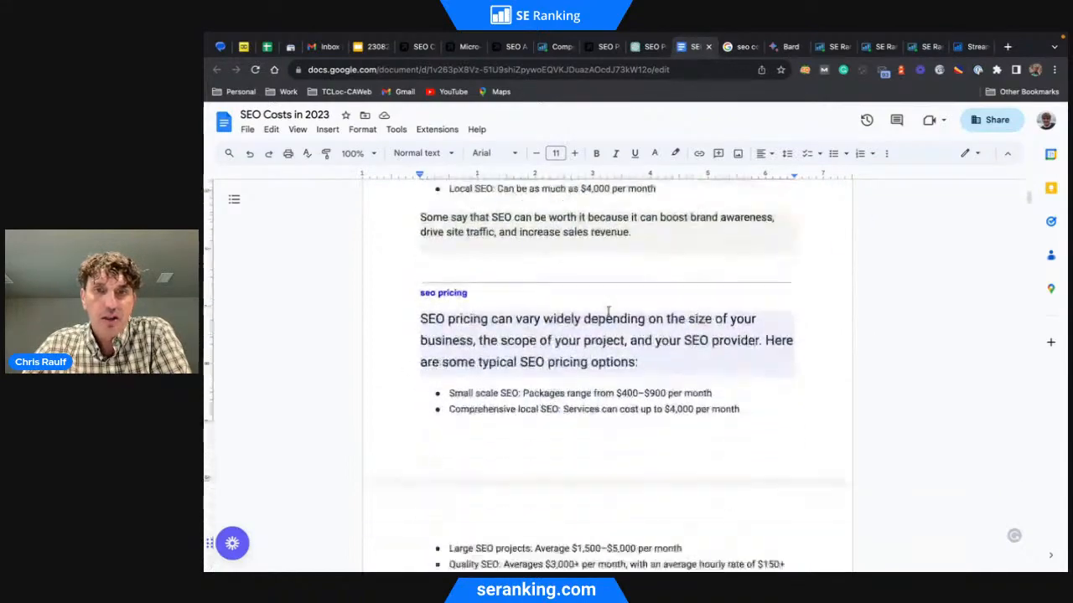
scroll(607, 312, "down", 10)
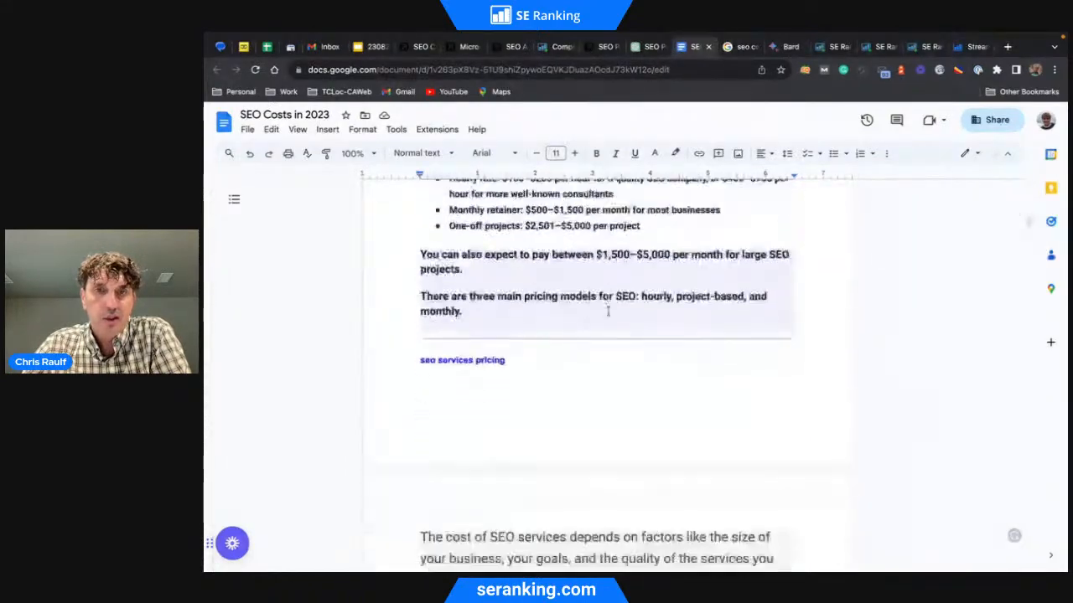
scroll(608, 310, "down", 4)
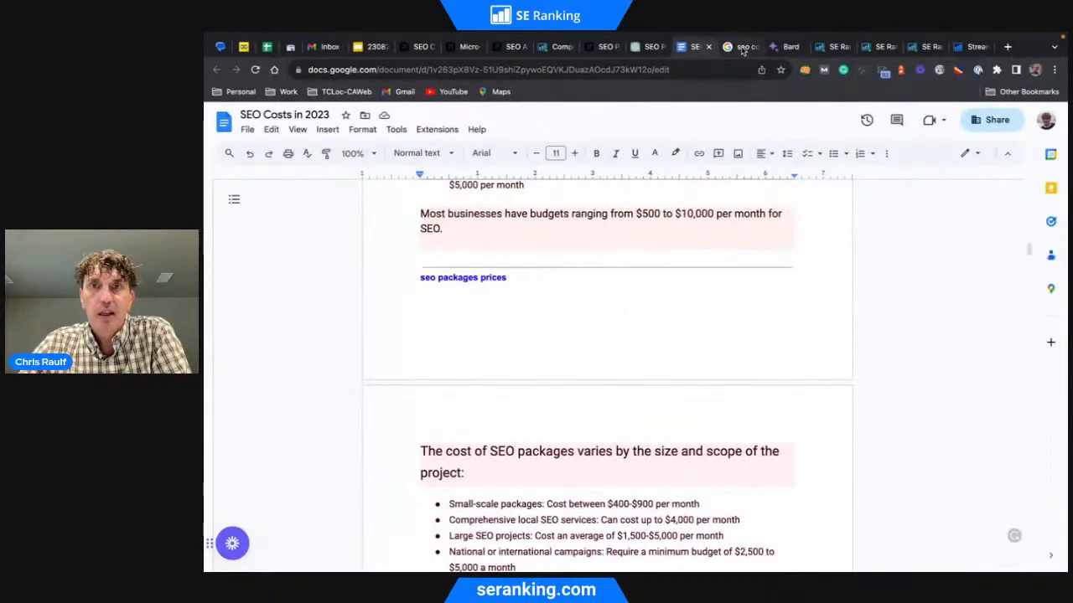
- Switch to Bard and read through the streamlined summary generated for the SEO costs guide
left_click(784, 48)
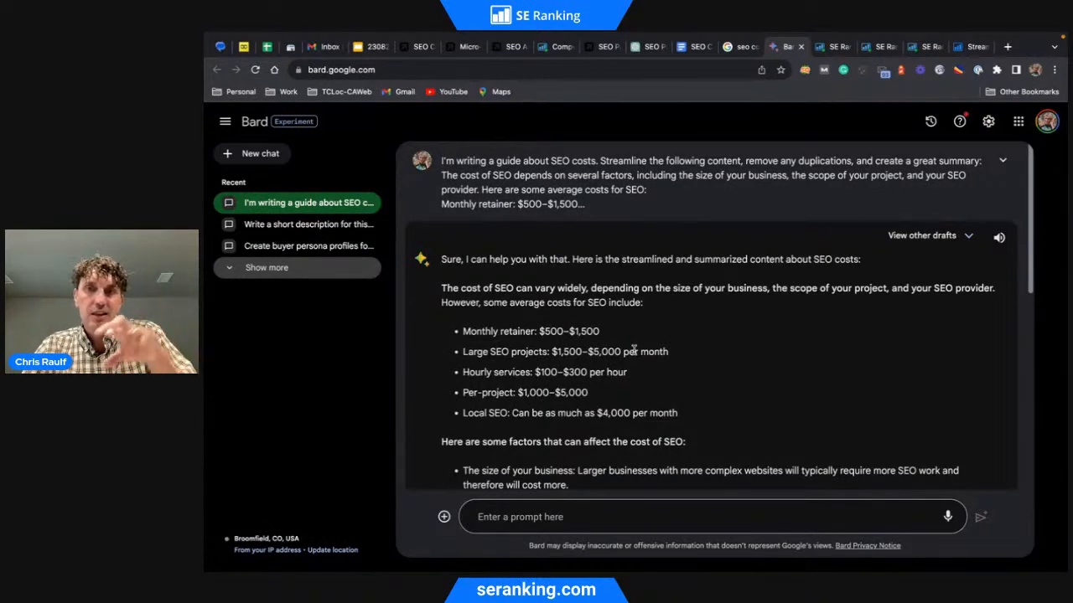
scroll(634, 352, "down", 5)
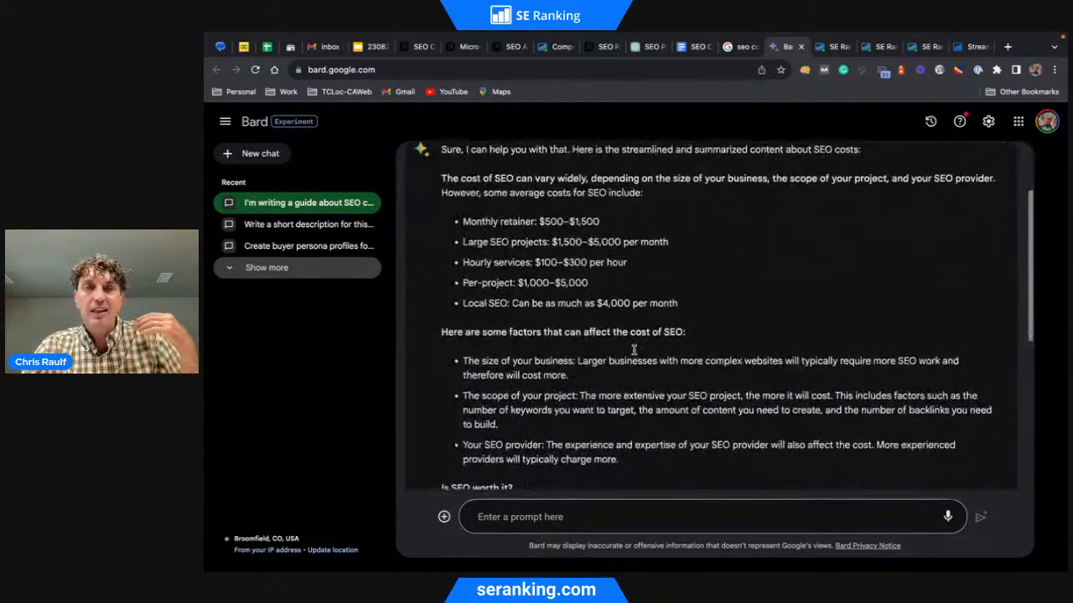
scroll(635, 354, "down", 2)
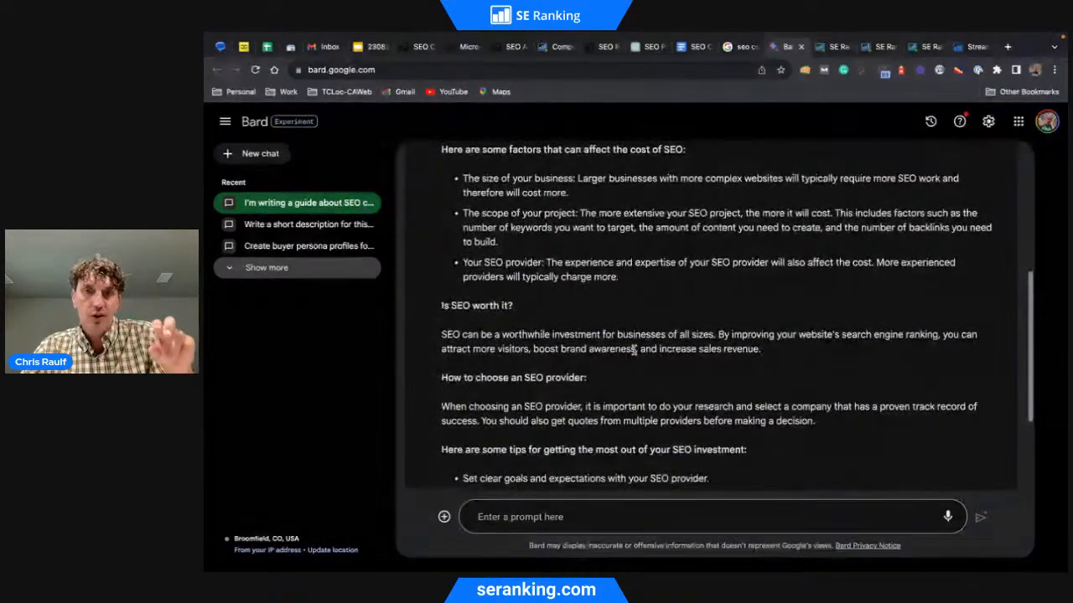
scroll(634, 350, "down", 2)
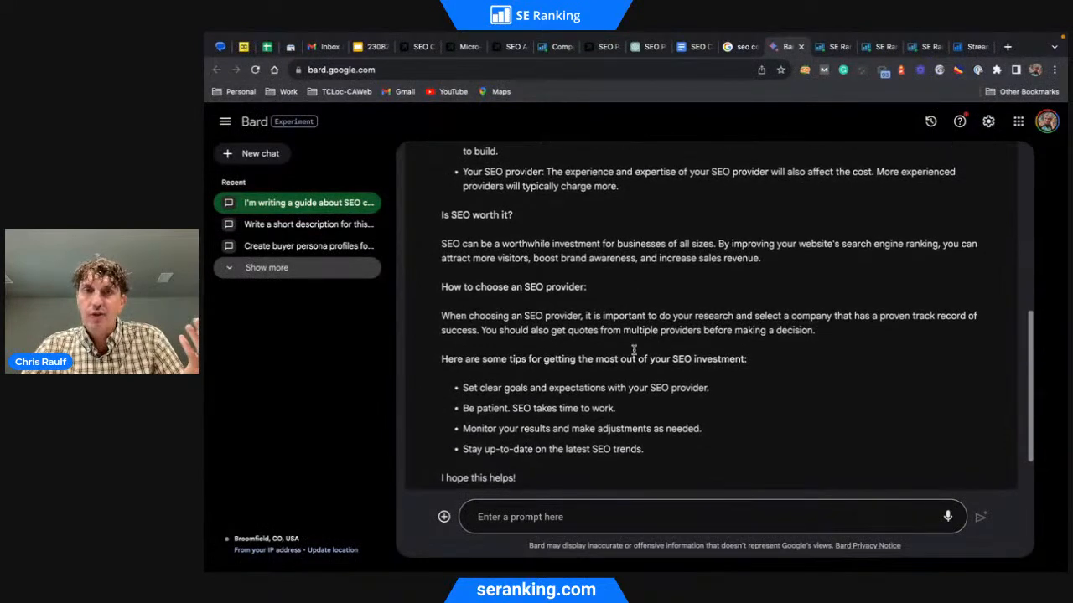
scroll(635, 352, "down", 1)
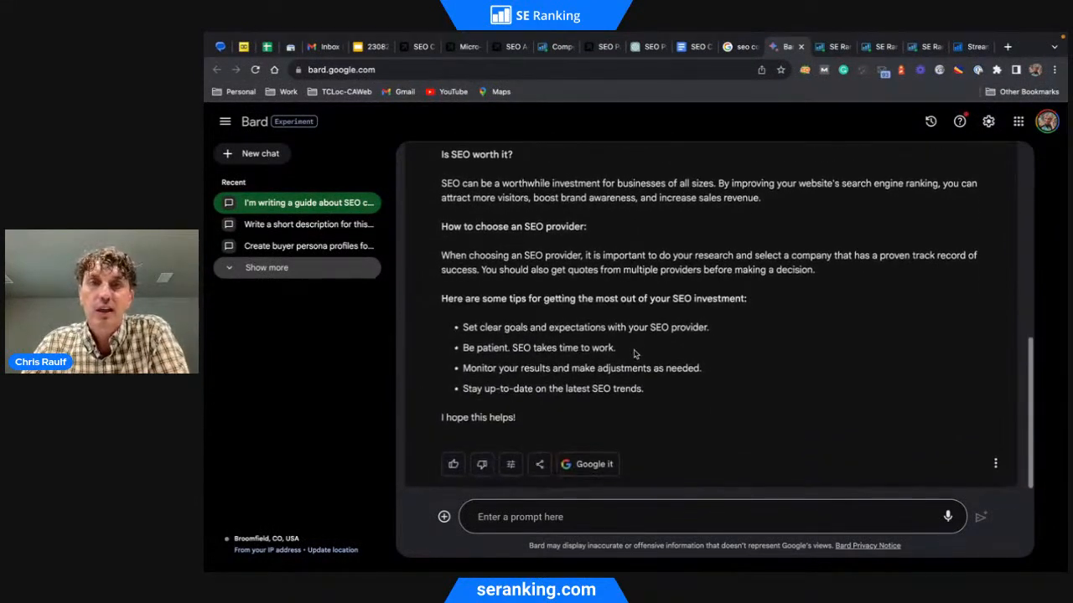
scroll(634, 352, "up", 10)
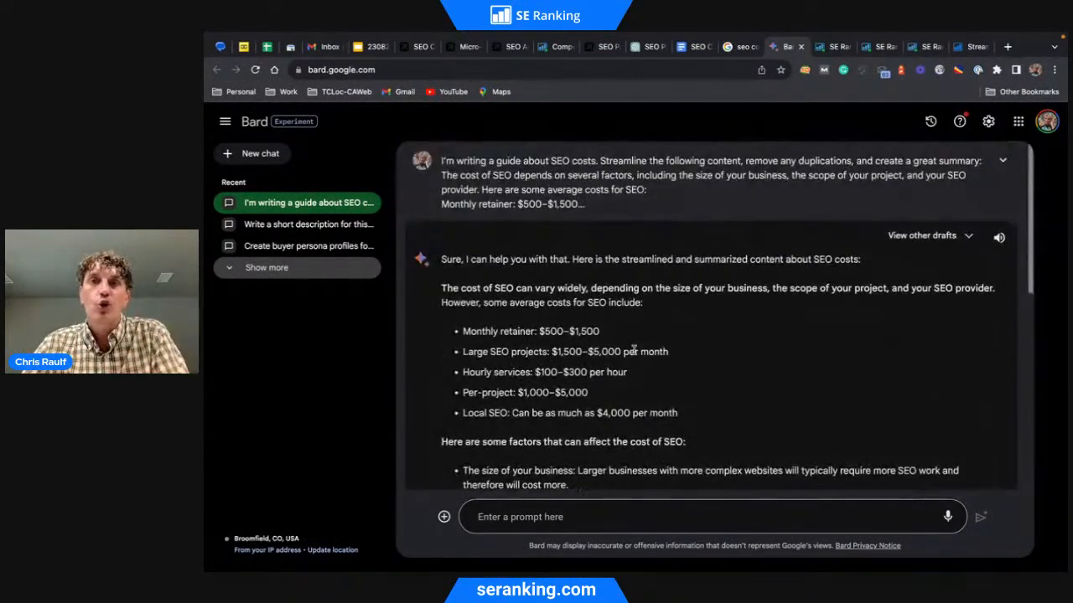
- Bring up the published "SEO Costs in 2023, And Beyond" guide on boulderseomarketing.com and copy its full address
left_click(834, 47)
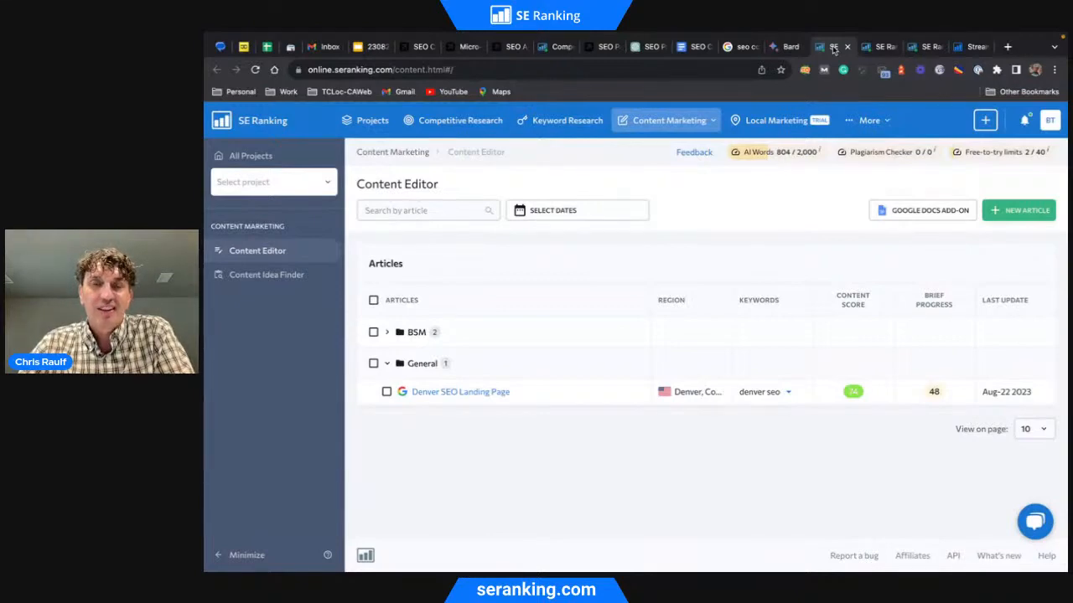
left_click(597, 47)
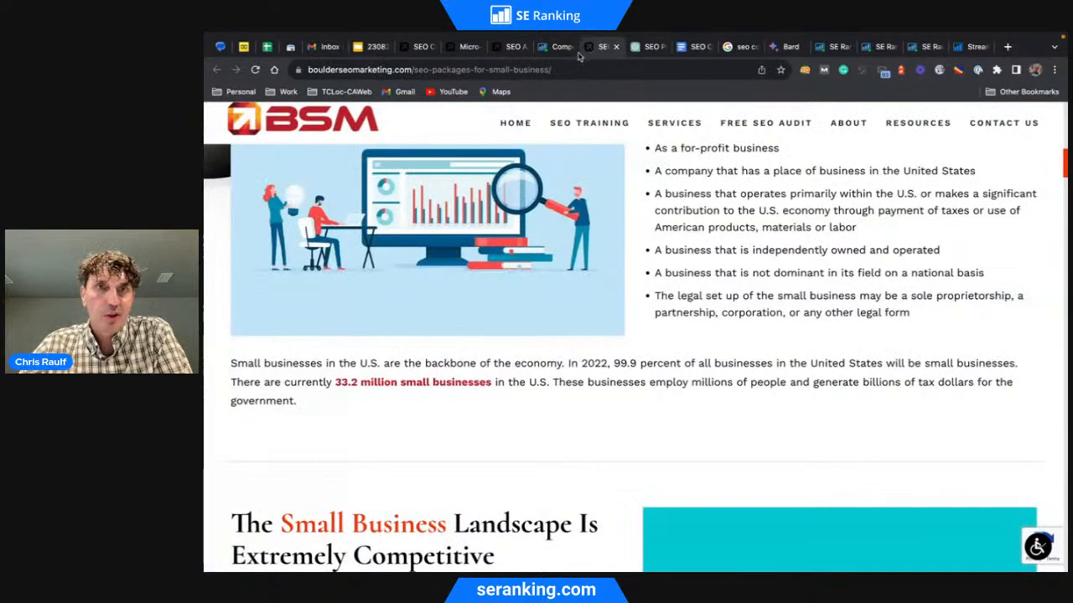
left_click(503, 47)
left_click(412, 48)
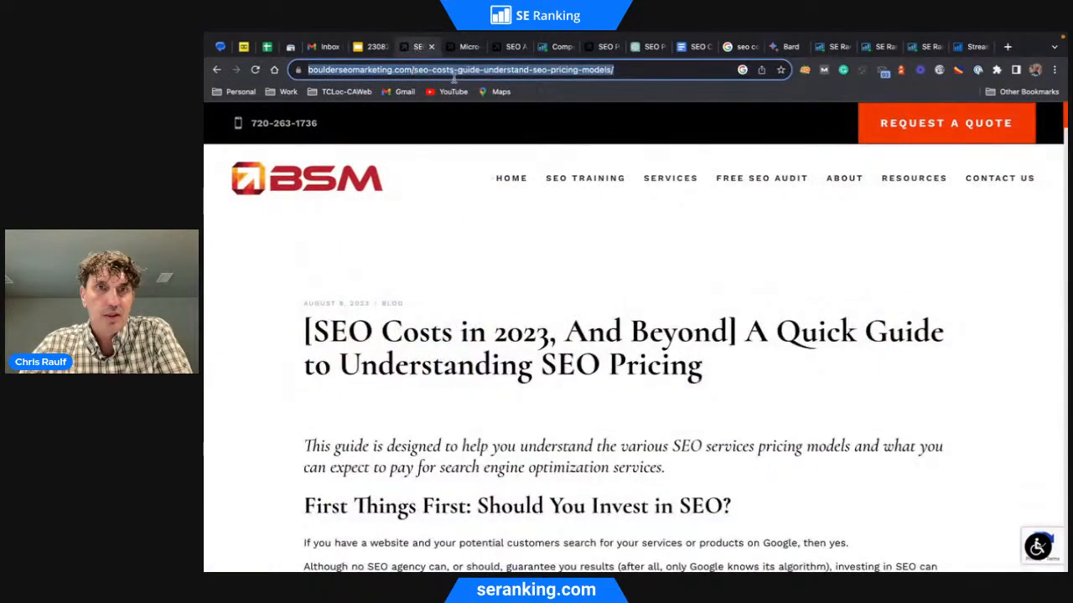
left_click(452, 70)
left_click_drag(457, 69, 442, 70)
triple_click(442, 71)
key("ctrl+c")
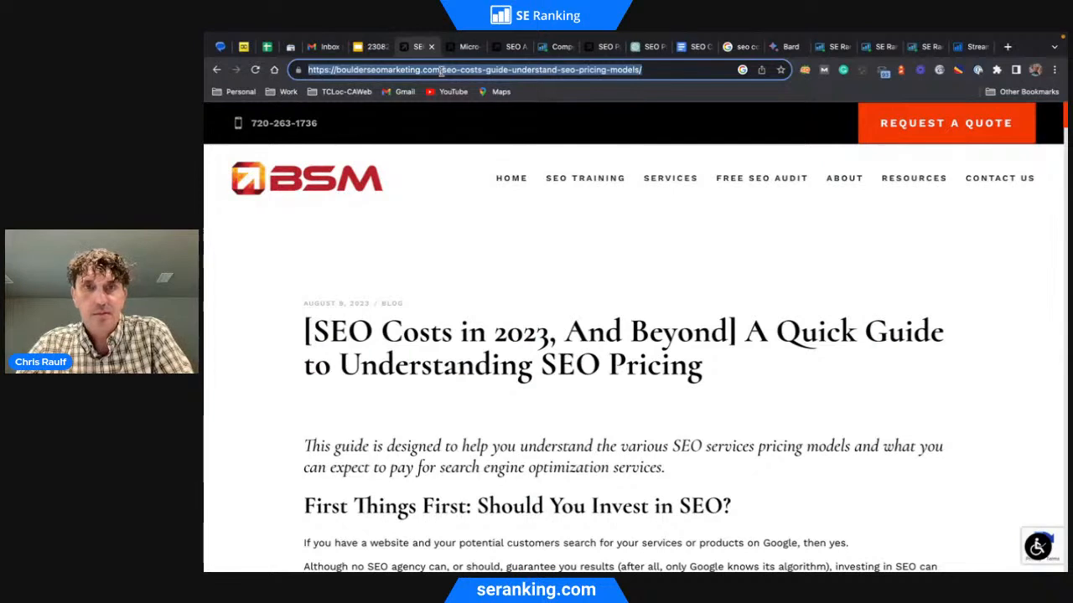
- Switch back to SE Ranking and open the Content Editor in its Content Marketing section
left_click(830, 47)
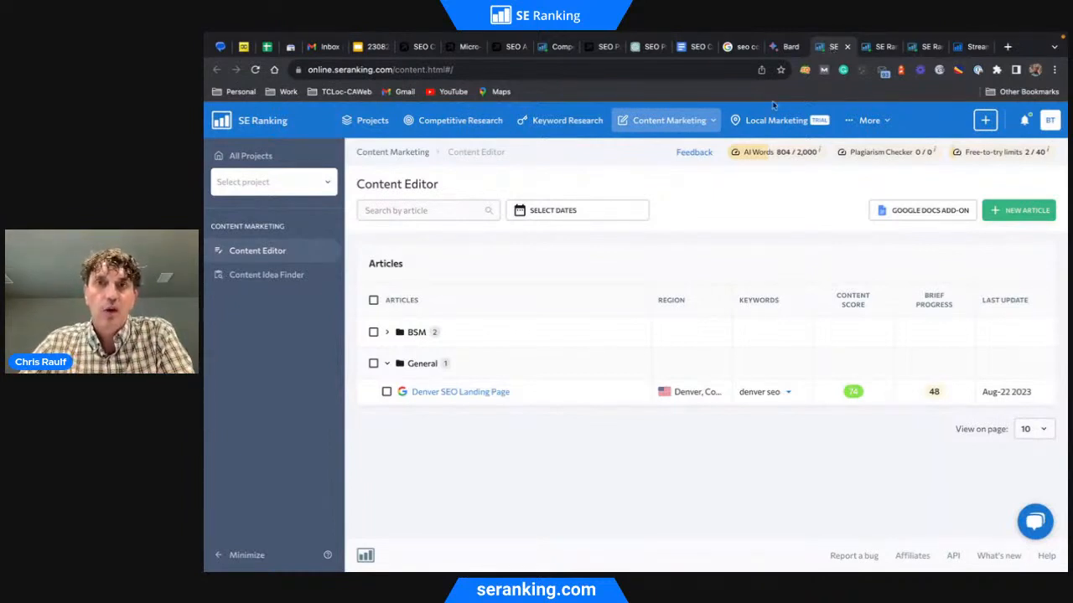
mouse_move(702, 124)
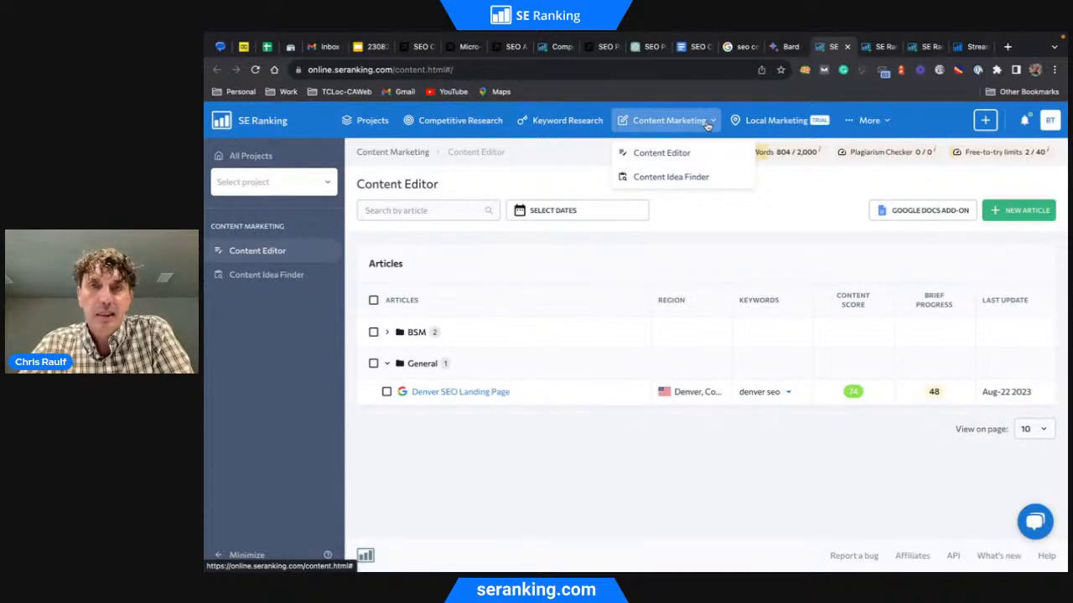
left_click(662, 154)
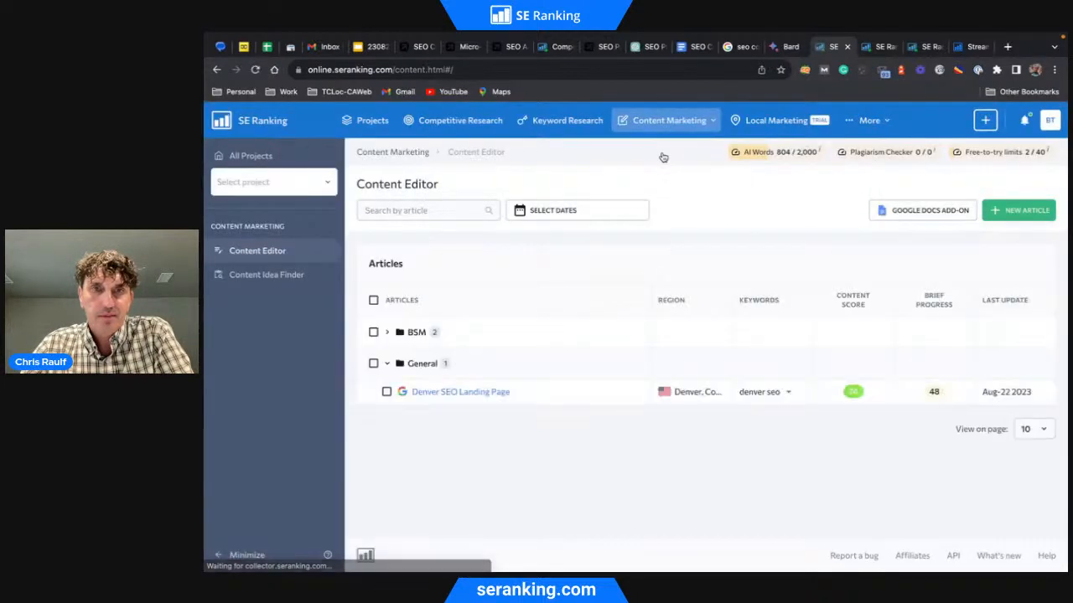
- Start a new Content Editor article with the keywords "seo costs" and "seo pricing guide"
left_click(1022, 211)
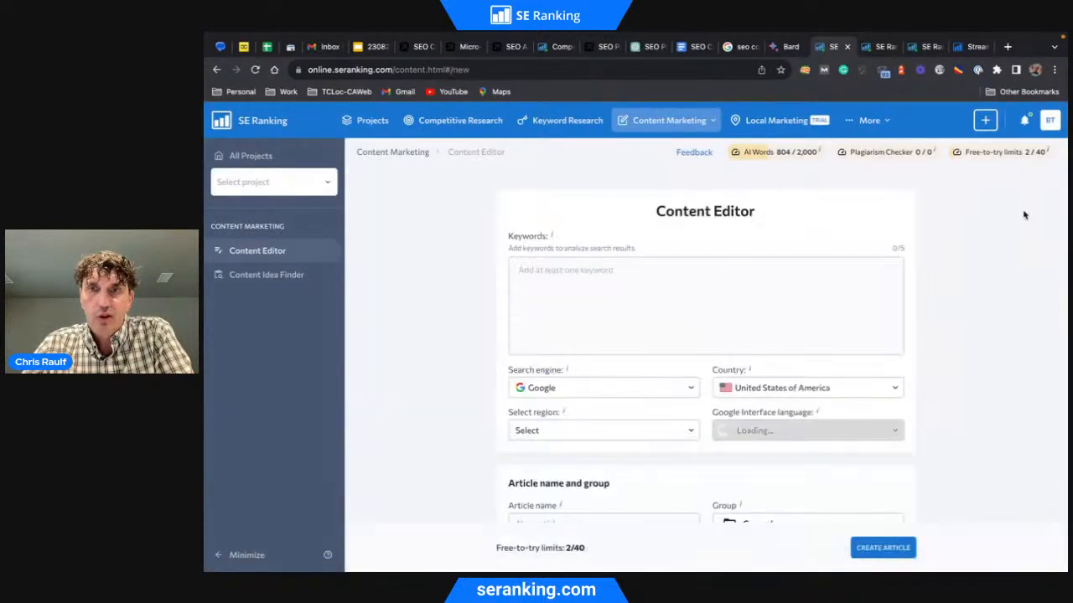
left_click(564, 267)
type("seo costs")
key("Return")
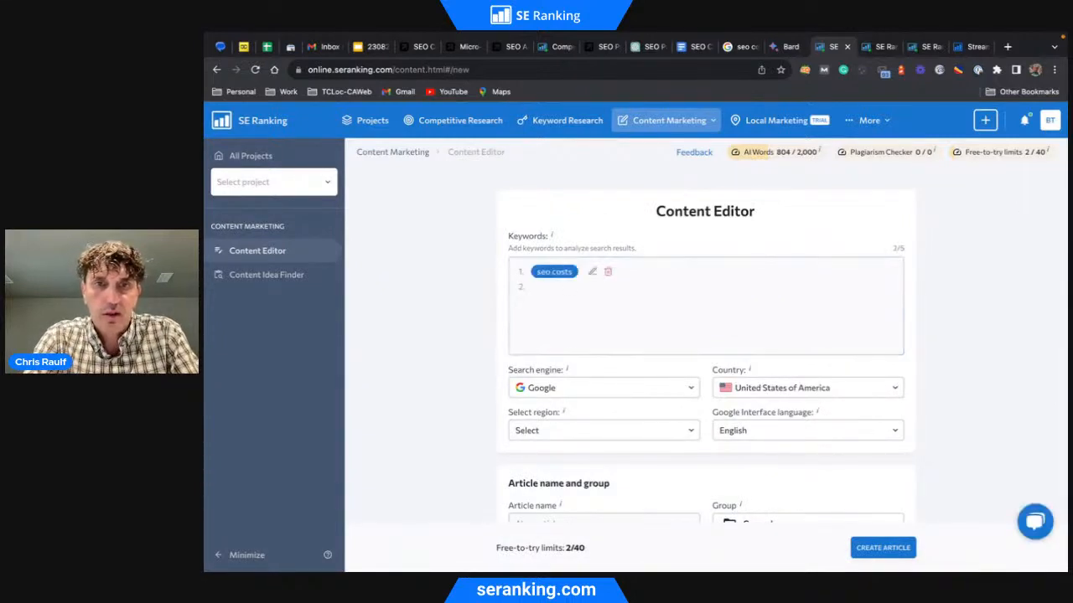
type("seo pricin")
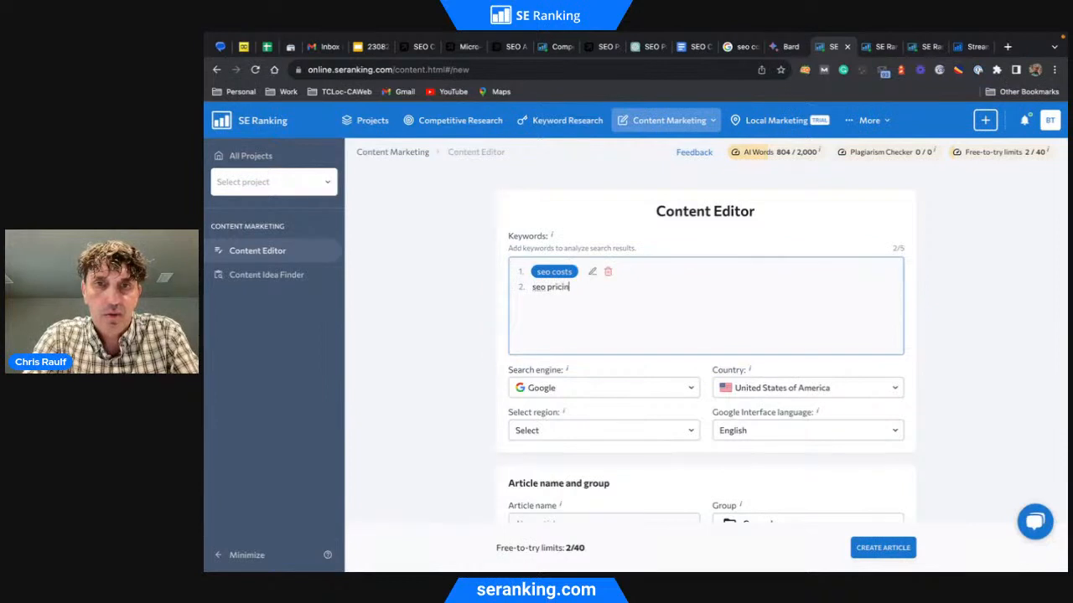
type("g guide")
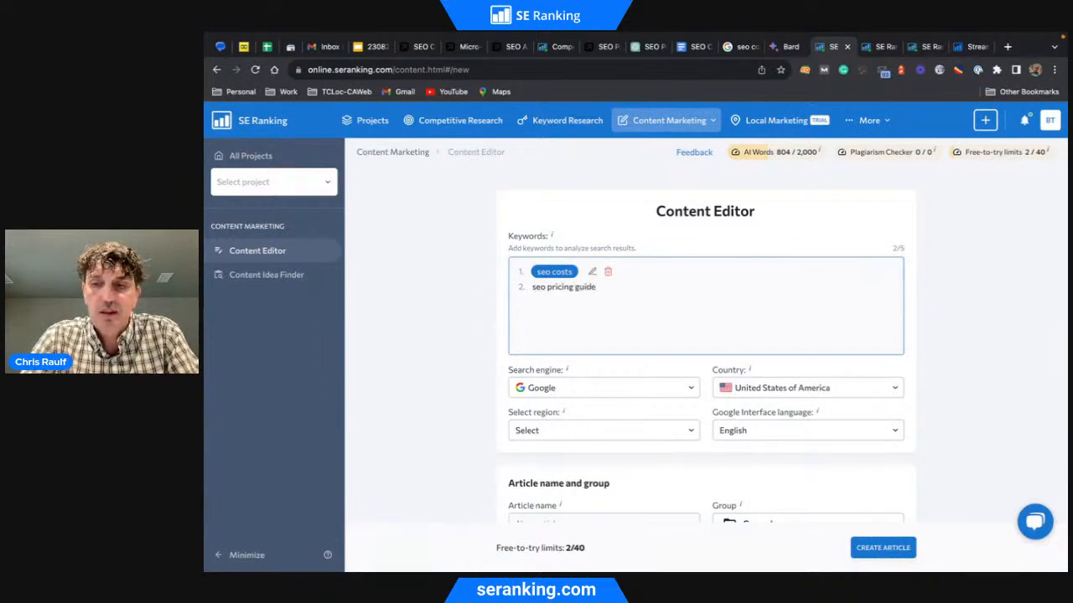
key("Return")
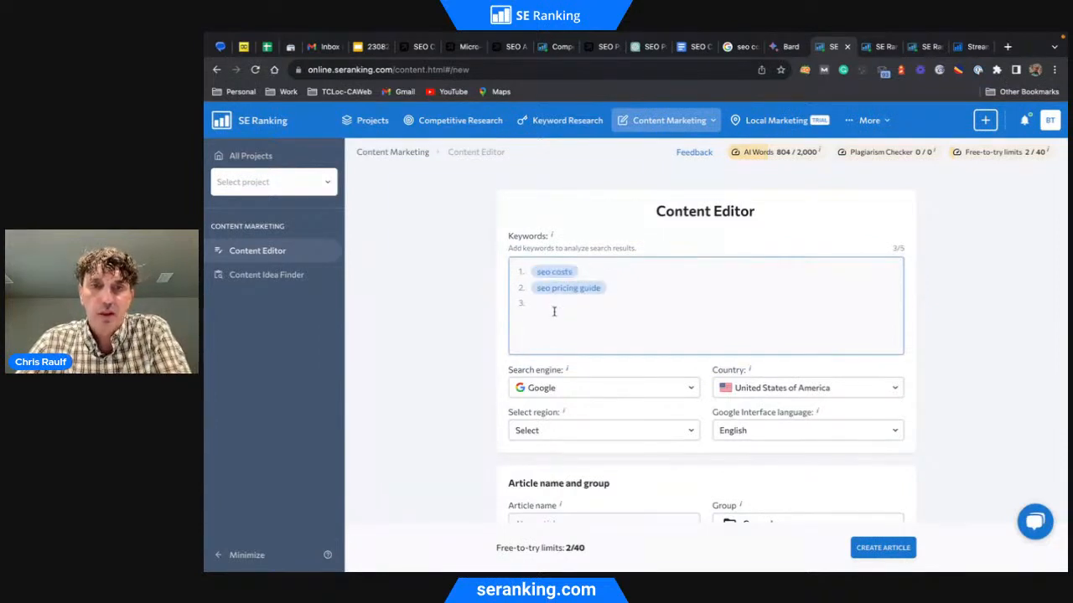
- Name the new article "SEO Cost Guide"
scroll(720, 304, "down", 2)
scroll(720, 304, "down", 3)
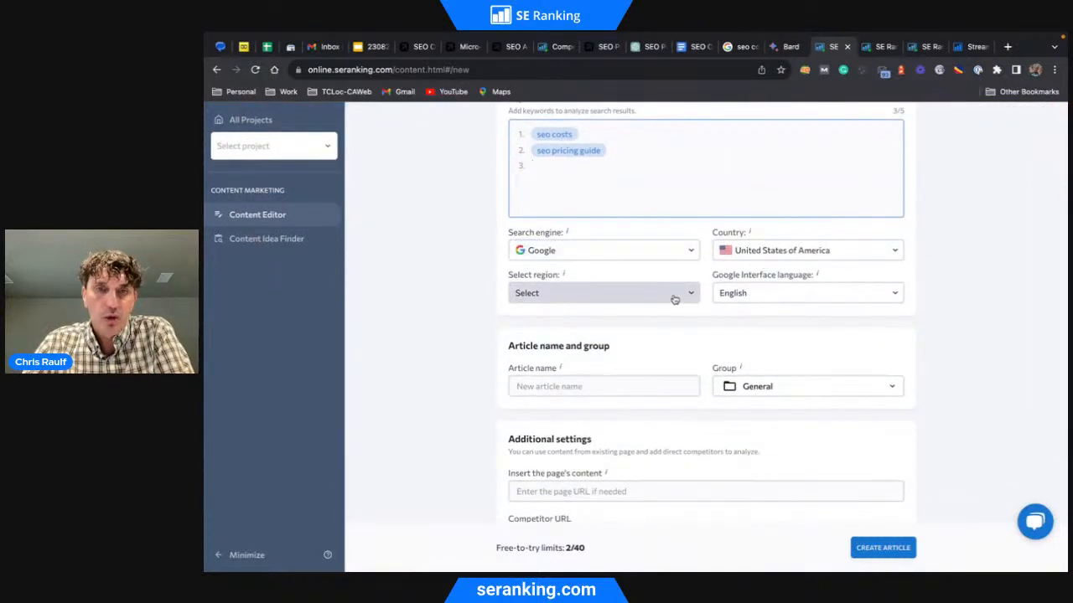
scroll(675, 299, "down", 4)
left_click(547, 200)
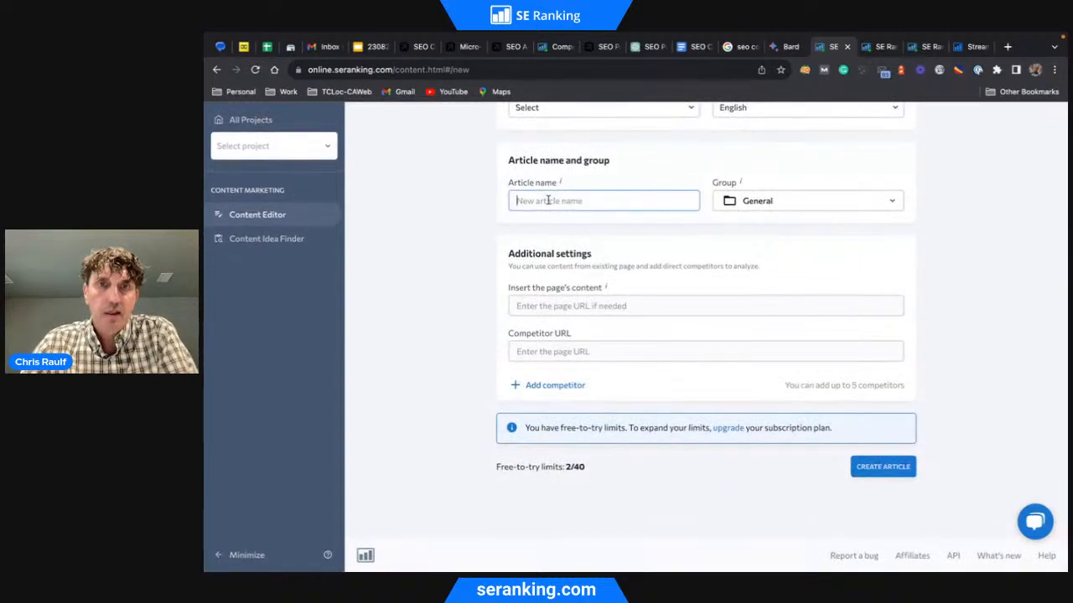
type("SEO Co")
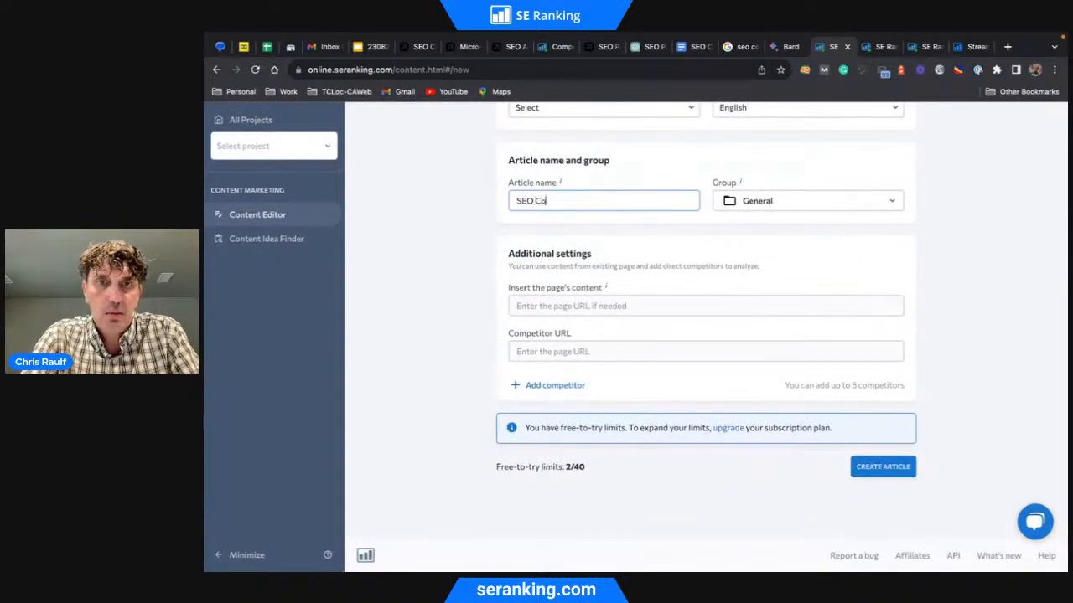
type("st Guide")
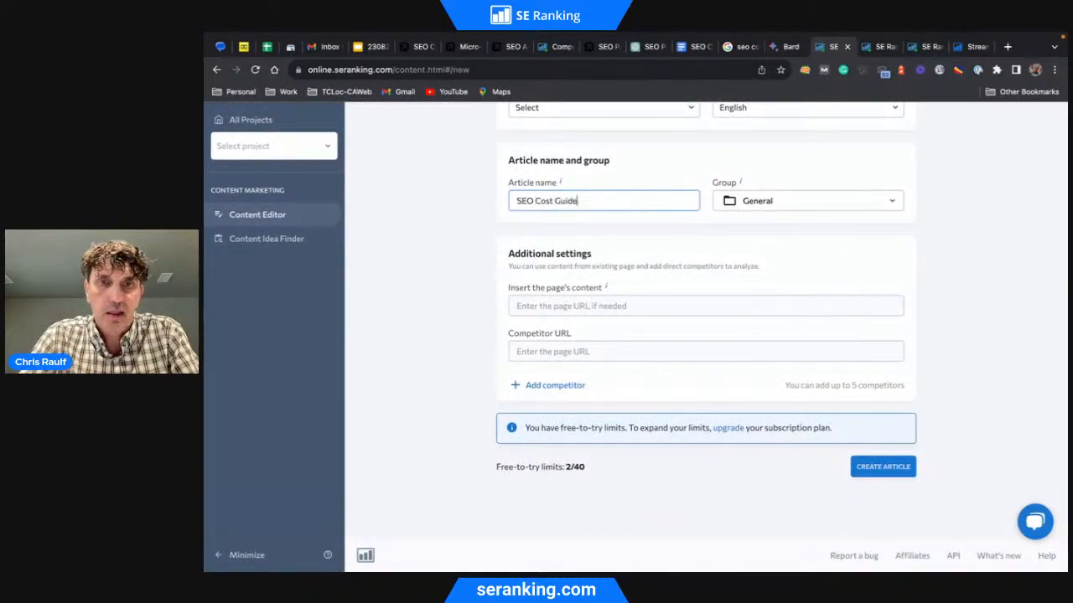
left_click(558, 307)
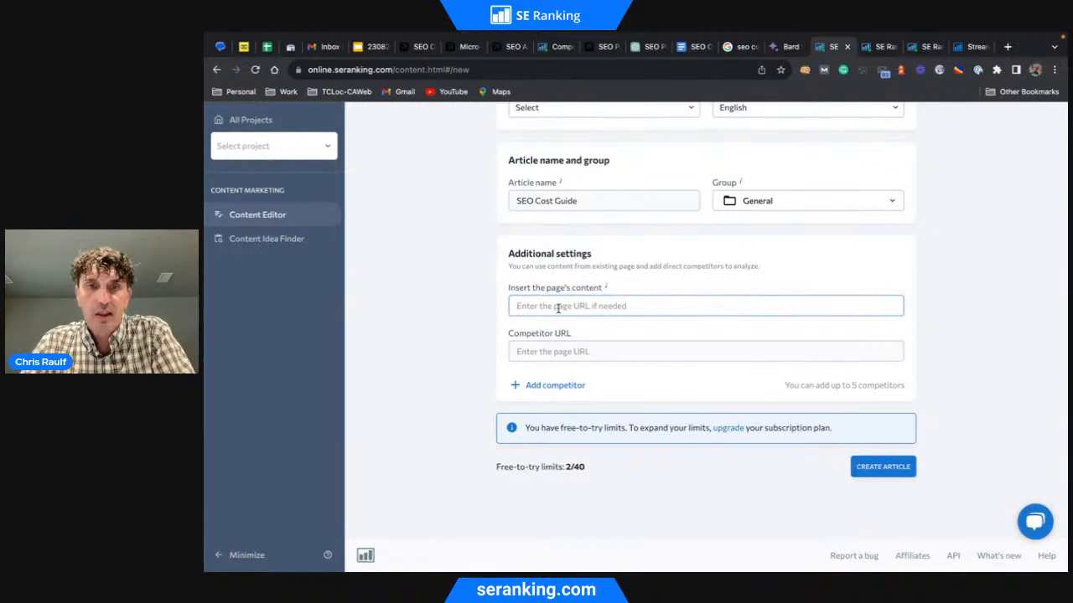
key("ctrl+v")
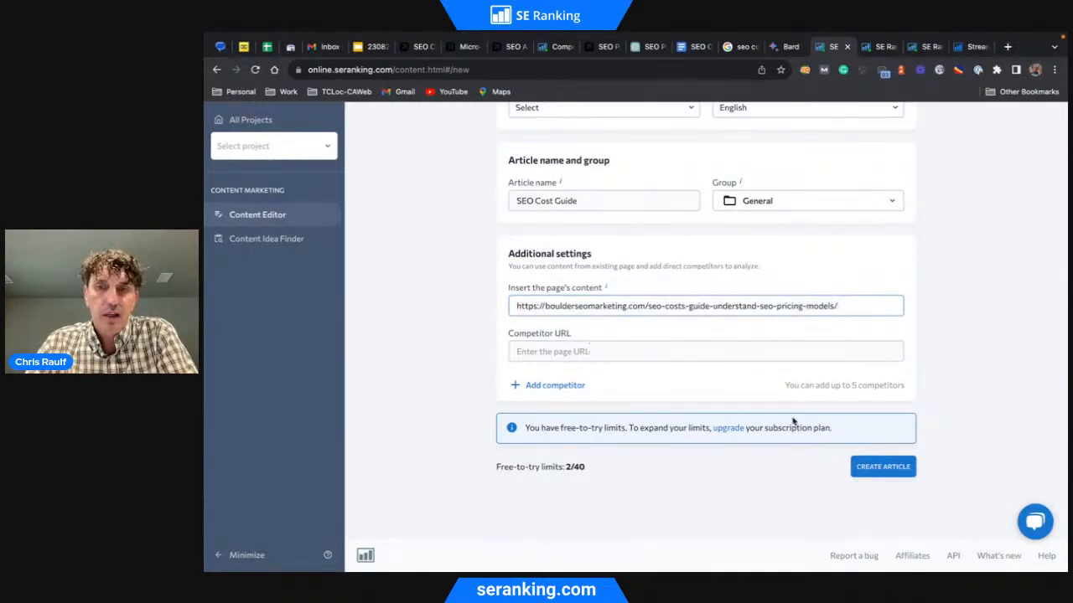
left_click(881, 475)
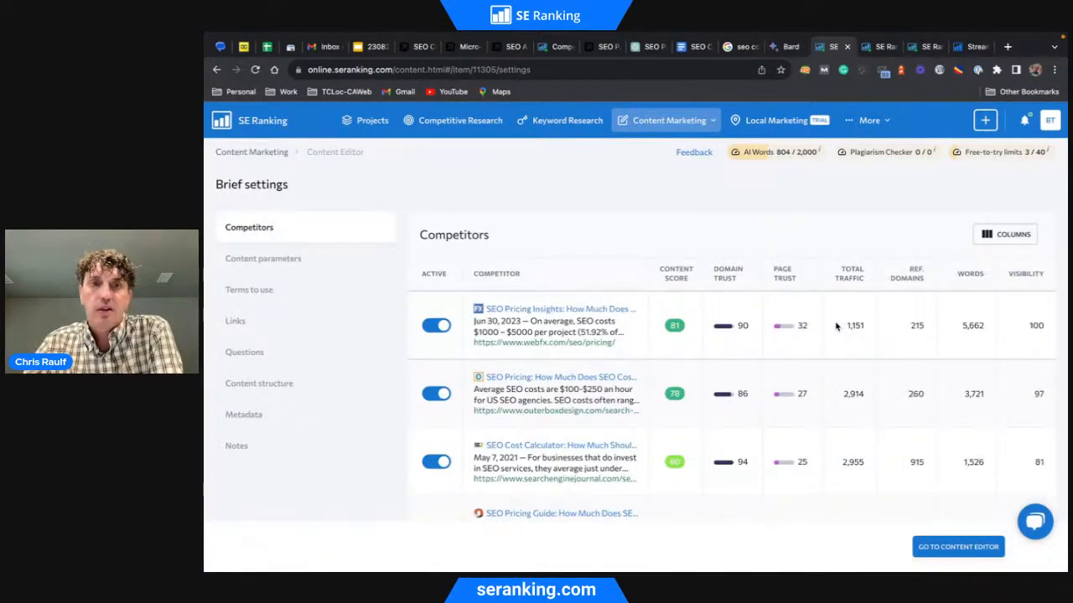
scroll(714, 355, "down", 1)
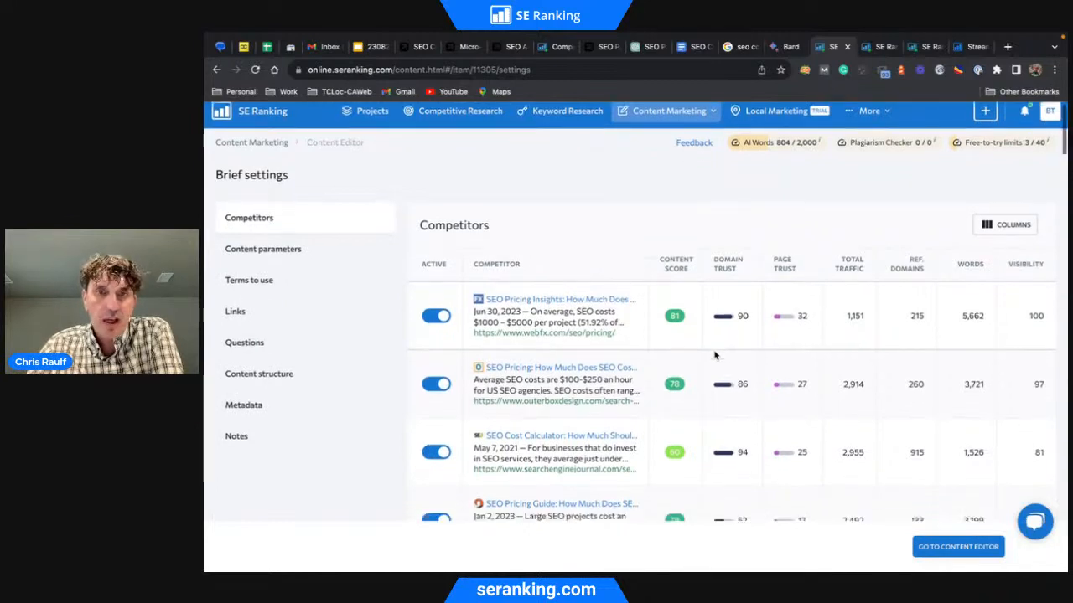
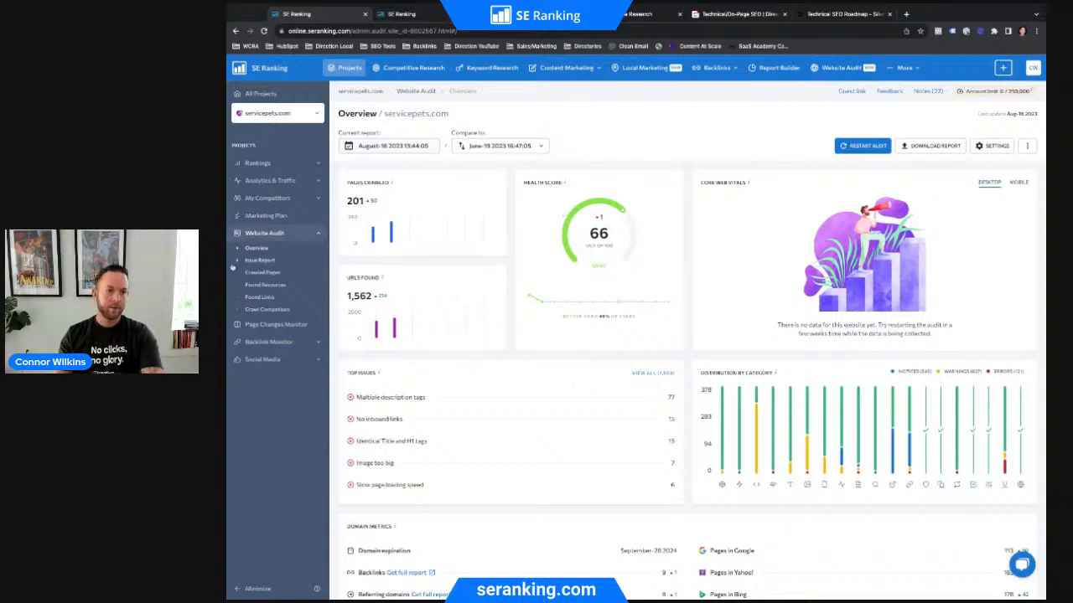
- Open the Issue Report of the servicepets.com website audit, limit it to errors, and review them across all categories
left_click(256, 260)
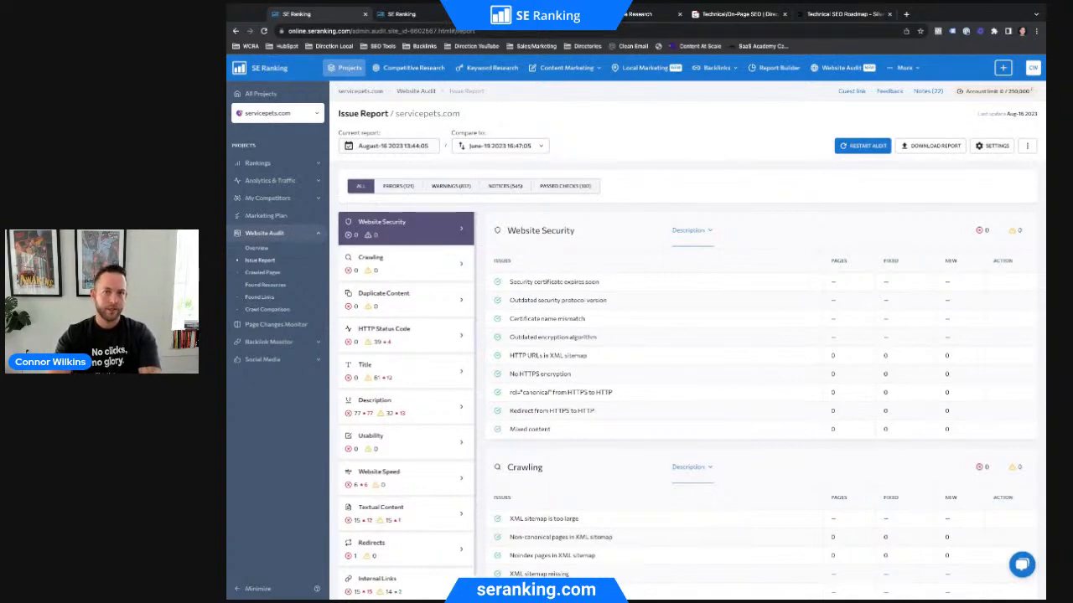
left_click(398, 185)
scroll(586, 296, "down", 3)
scroll(585, 296, "down", 1)
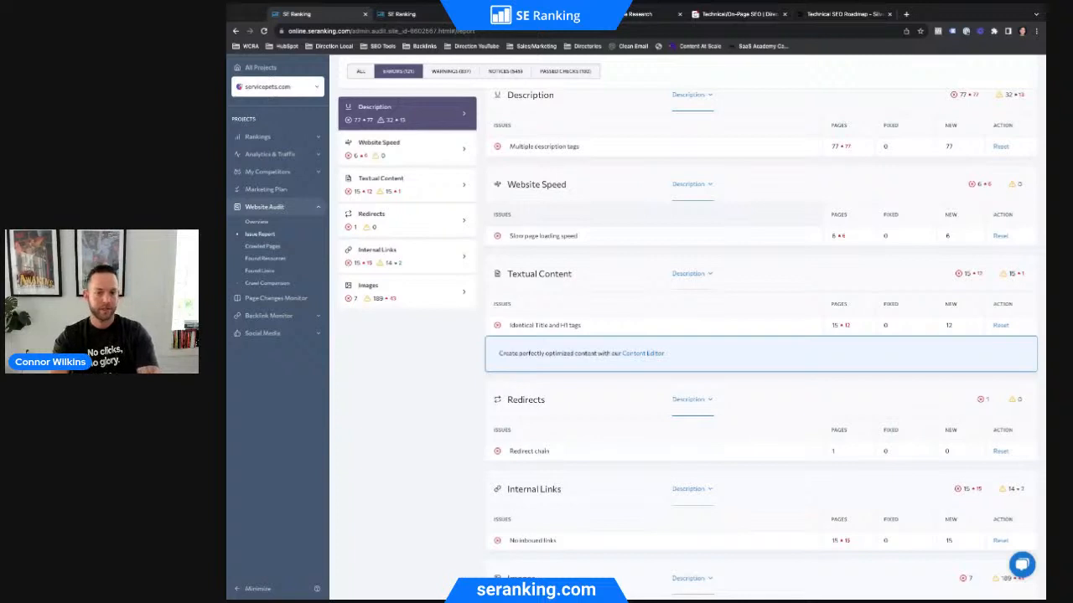
scroll(591, 245, "down", 2)
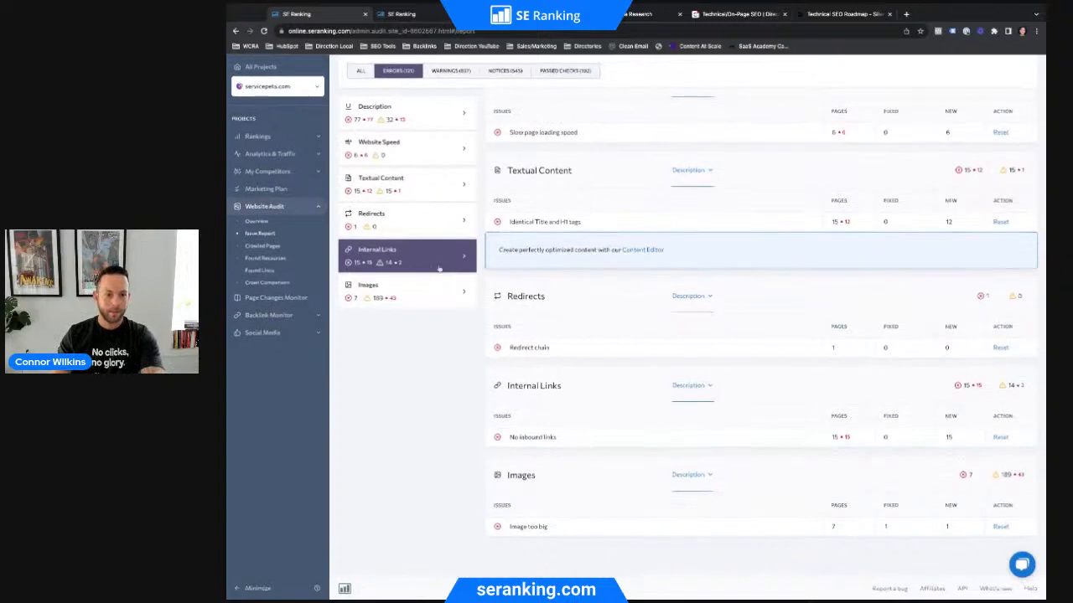
scroll(503, 209, "up", 1)
scroll(527, 148, "up", 2)
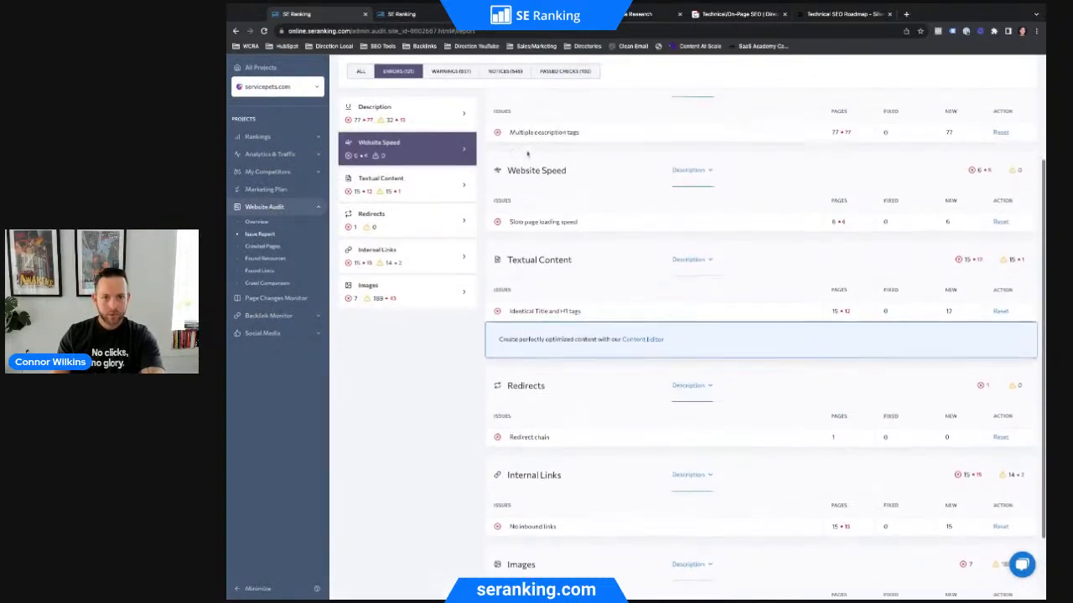
- Limit the issue report to warnings, review them from HTTP Status Code to JavaScript, and open the audit's Crawled Pages list
left_click(457, 71)
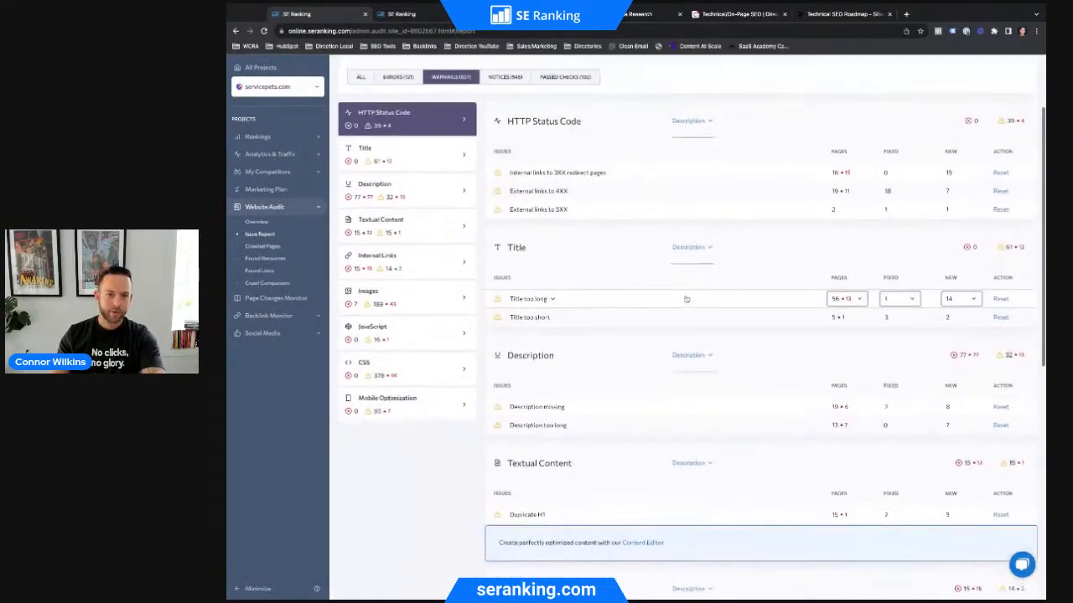
scroll(713, 361, "down", 2)
scroll(718, 369, "down", 2)
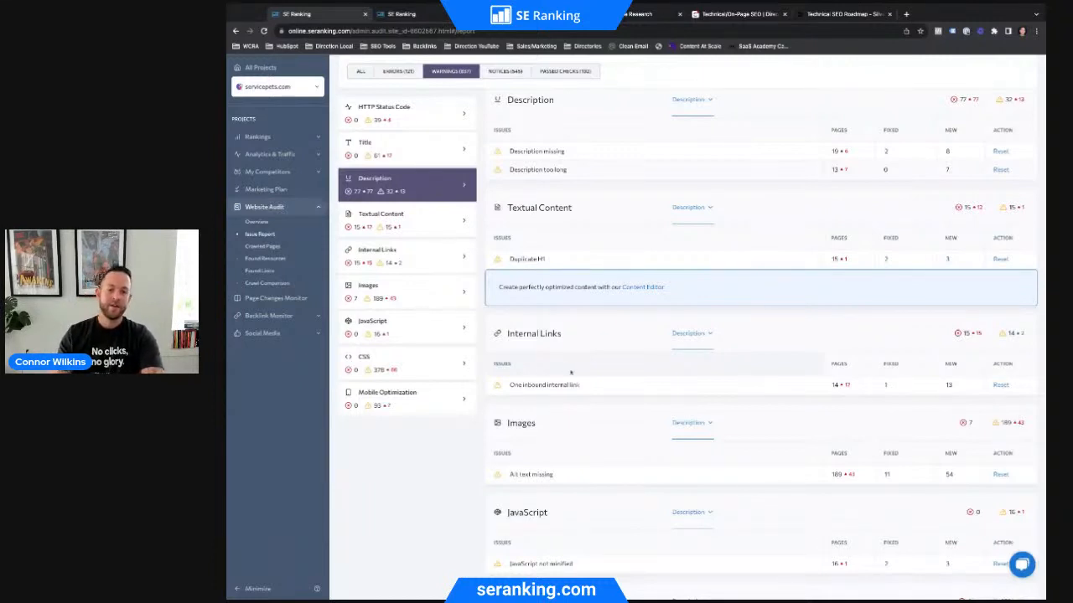
scroll(571, 373, "down", 1)
scroll(570, 377, "up", 3)
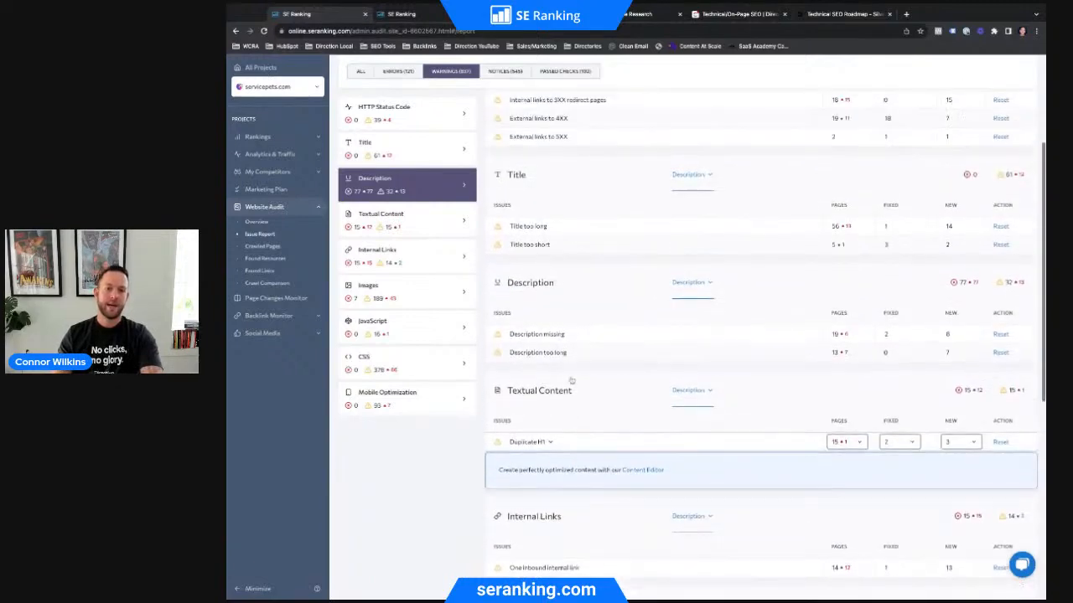
scroll(571, 379, "up", 2)
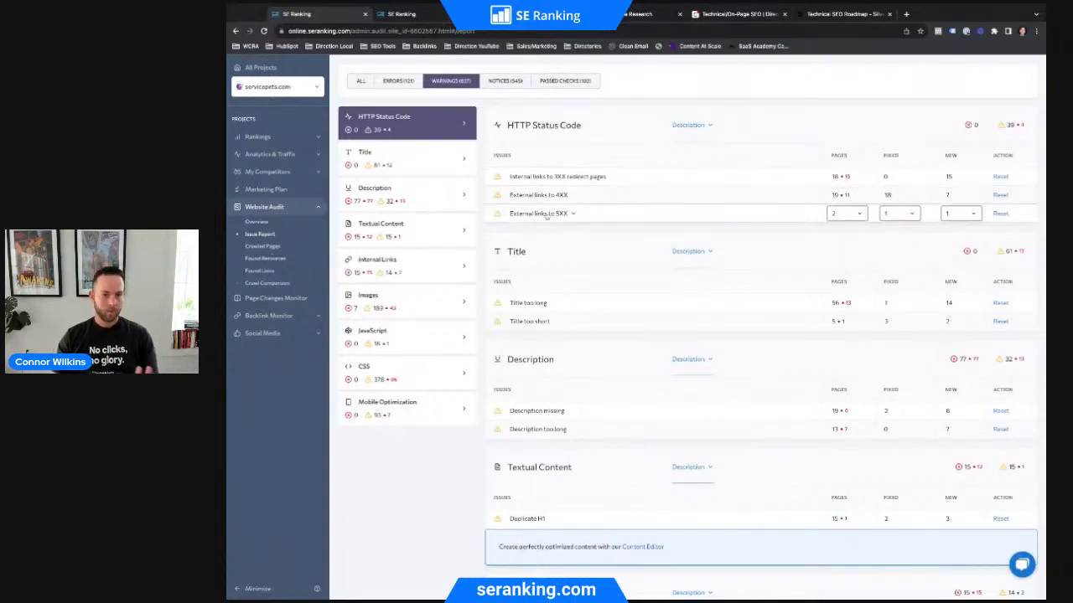
scroll(589, 222, "up", 1)
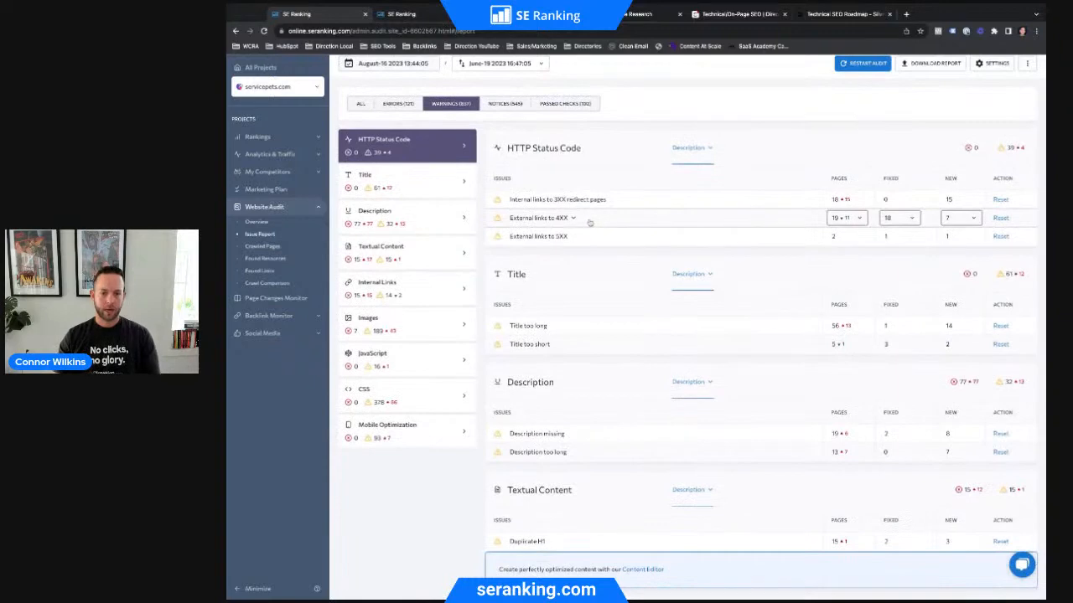
left_click(266, 246)
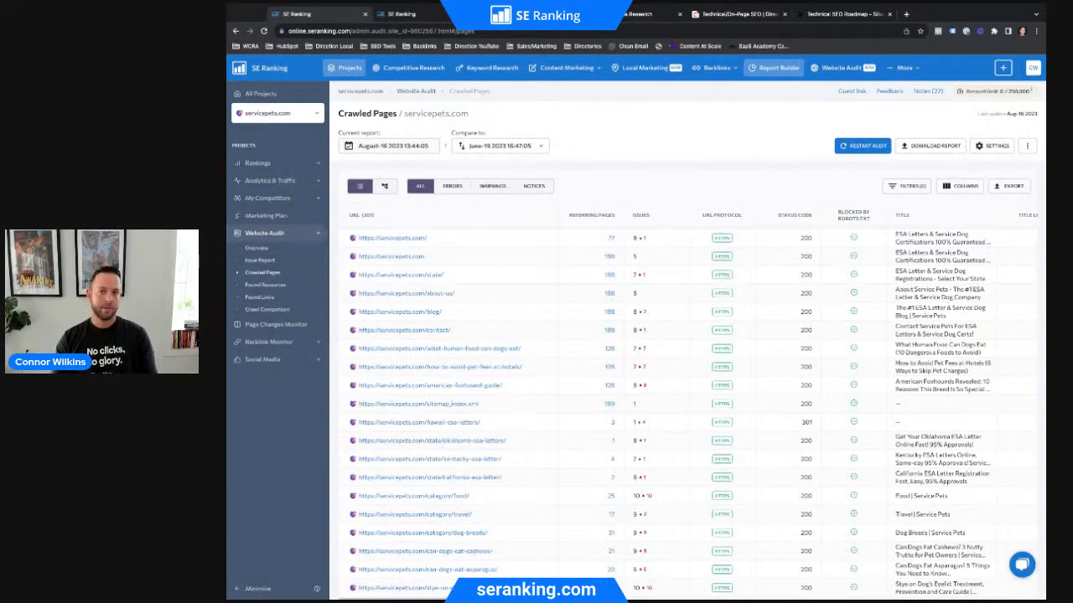
- Switch to the Silver Tax Group Technical SEO Roadmap, review its monthly deliverables from February to June 2023, and return to the SE Ranking audit
left_click(848, 15)
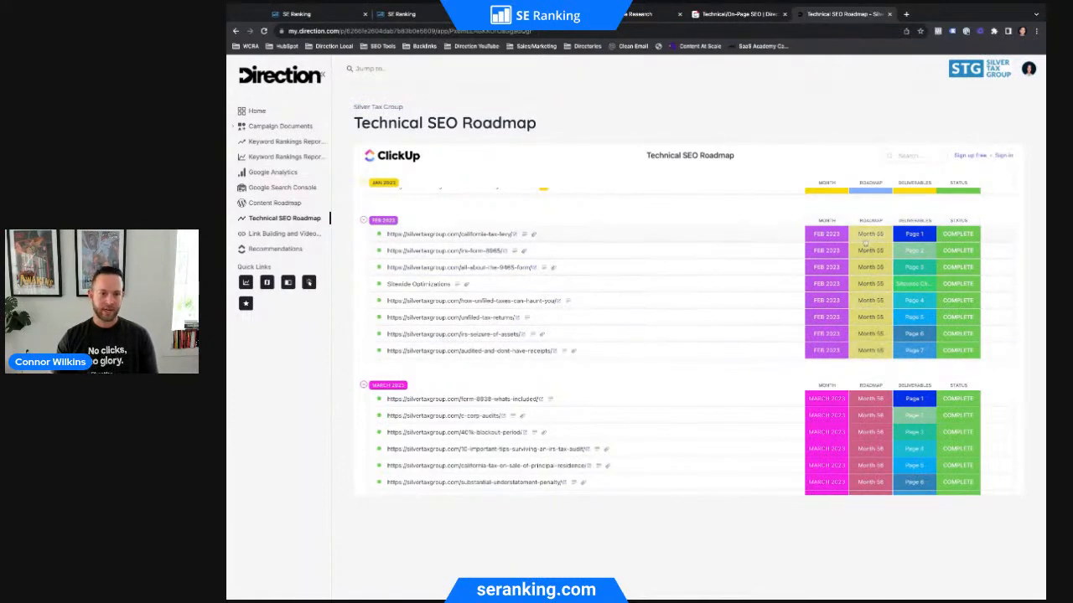
scroll(873, 269, "down", 3)
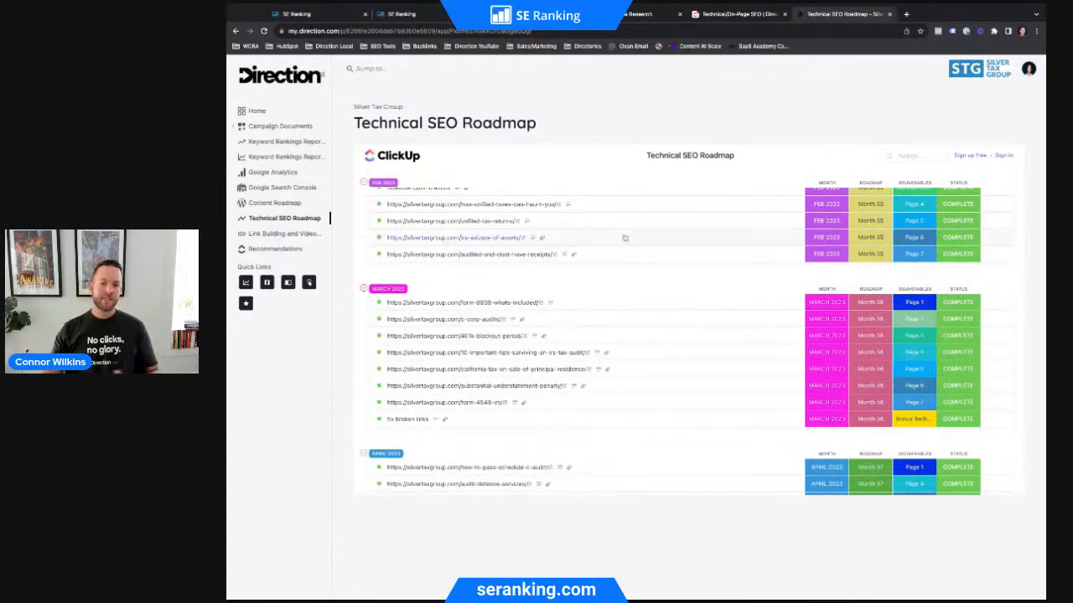
scroll(581, 407, "down", 2)
scroll(581, 407, "down", 8)
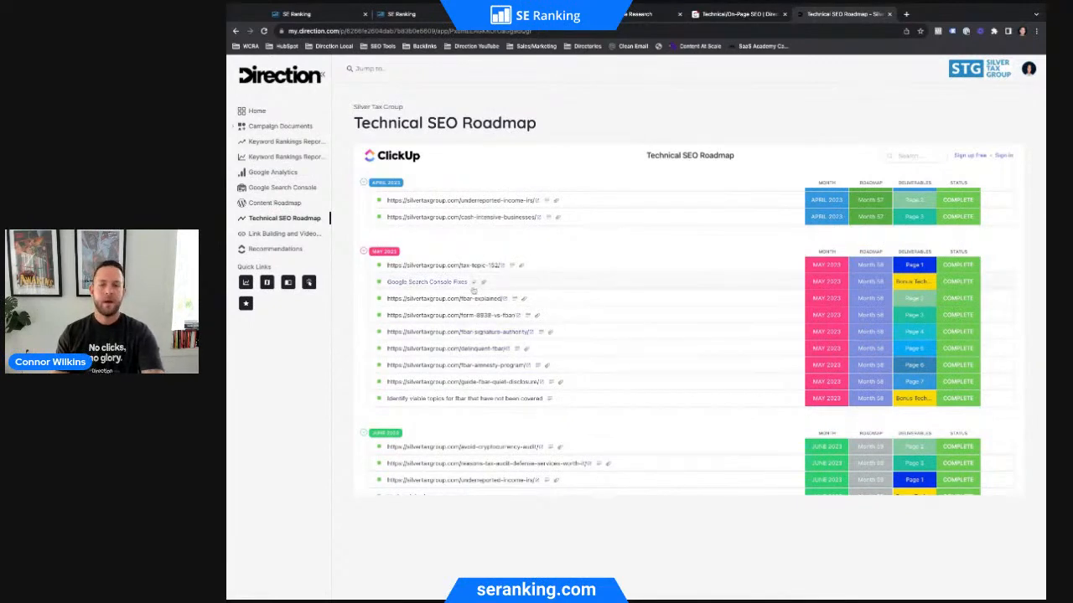
scroll(580, 201, "up", 2)
scroll(579, 201, "up", 2)
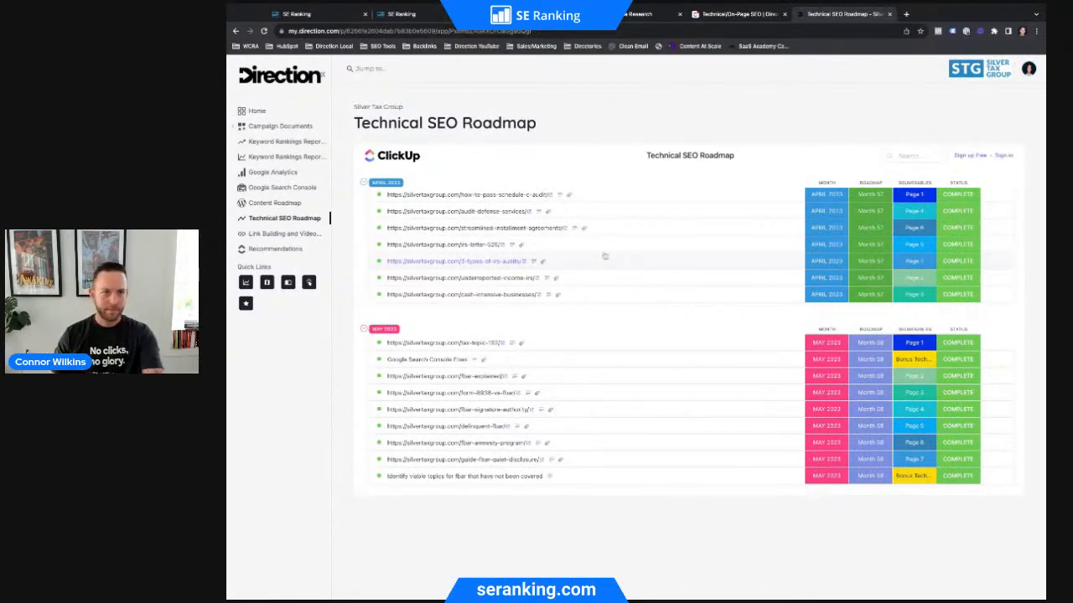
left_click(298, 14)
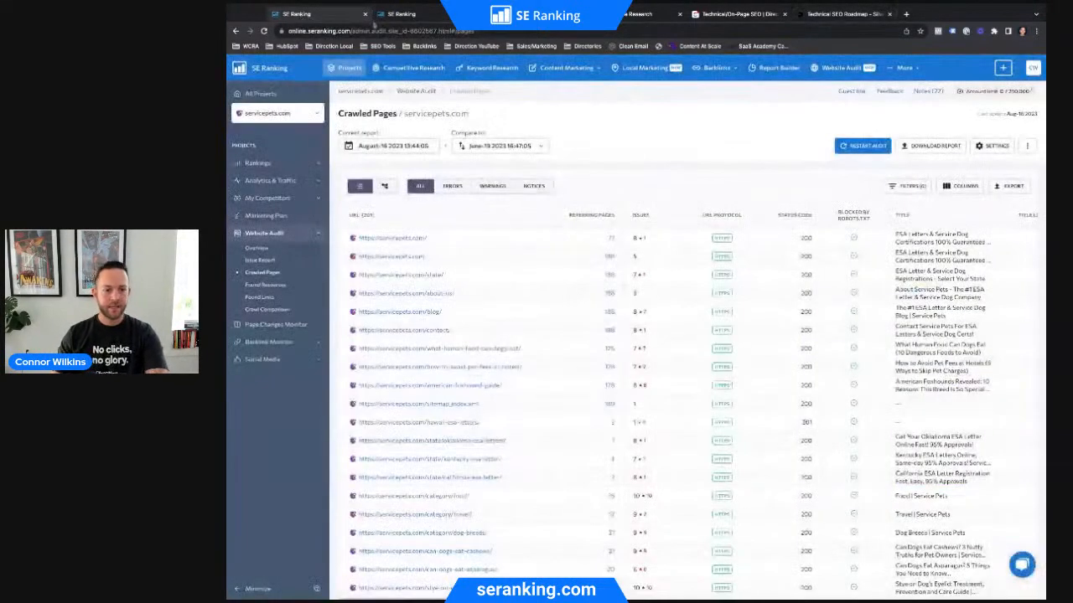
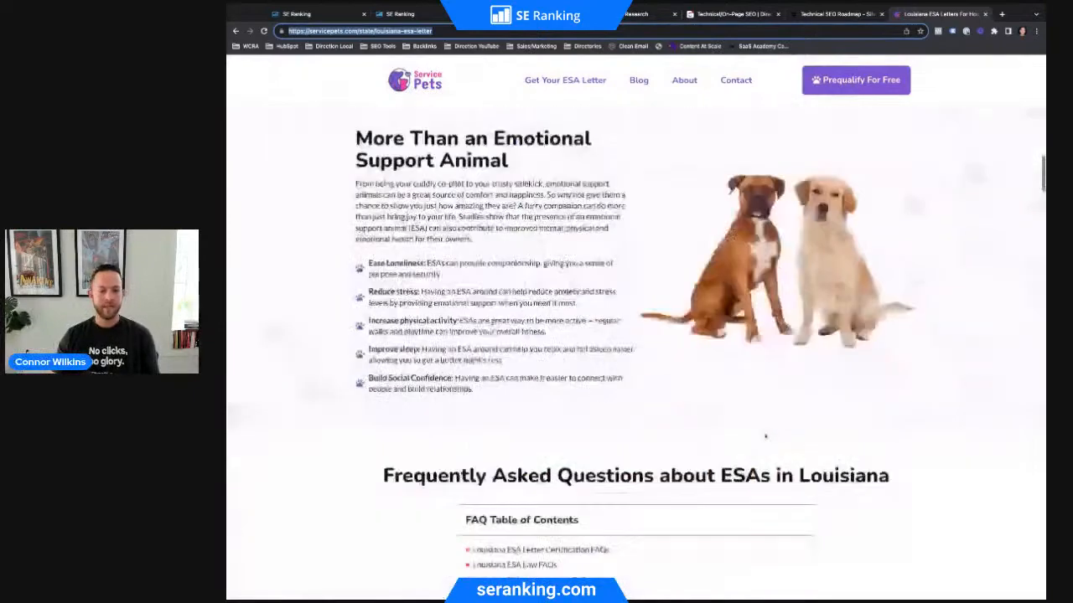
- Read the FAQs on the Louisiana ESA letter page and open the Google Search Console data for its keyword "louisiana esa laws"
scroll(610, 374, "down", 3)
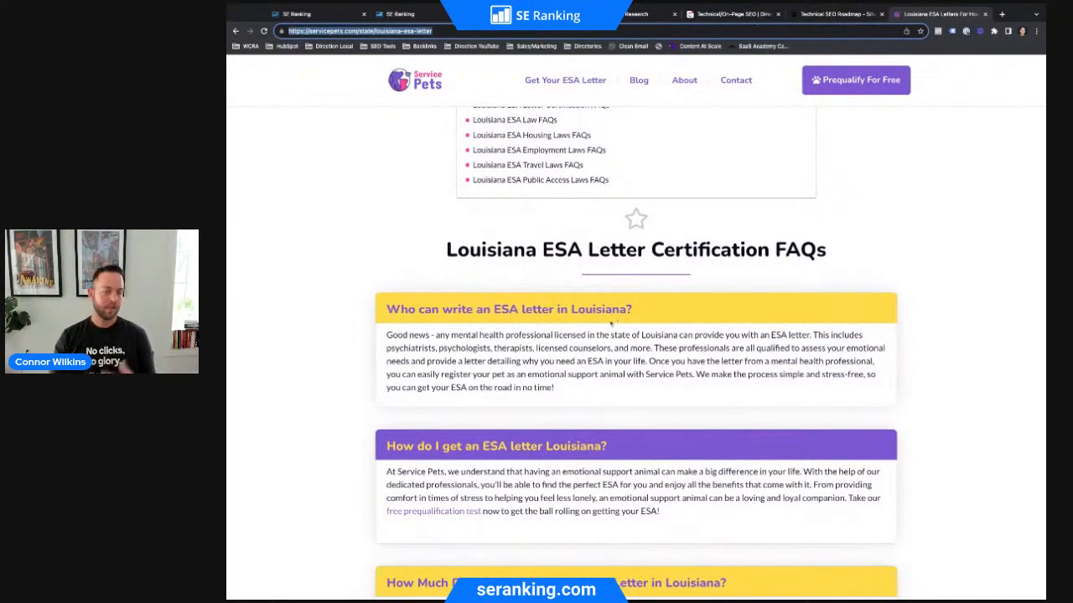
left_click(421, 15)
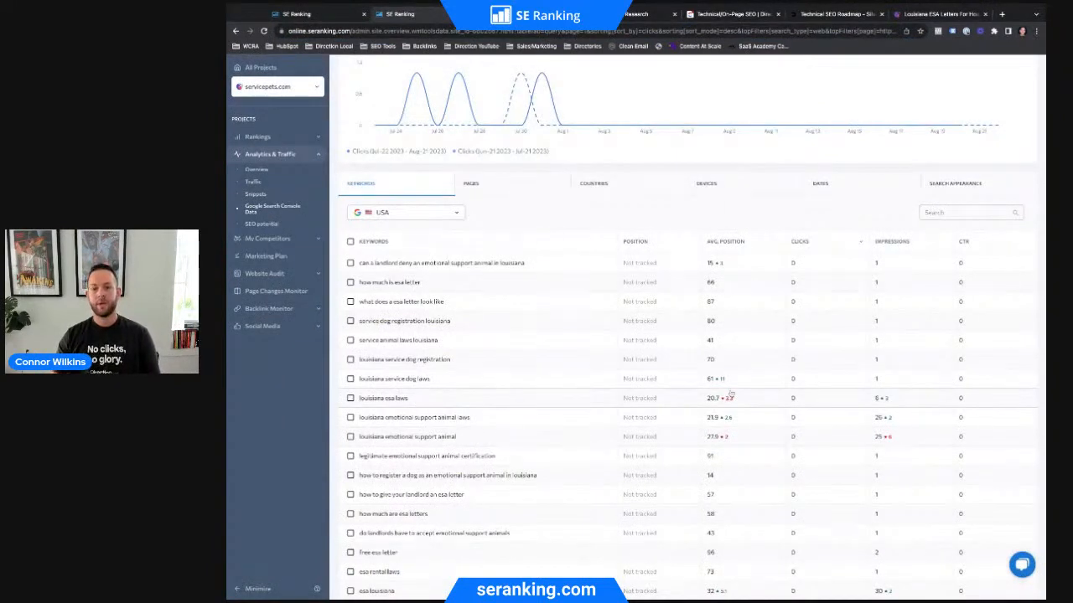
scroll(715, 405, "down", 1)
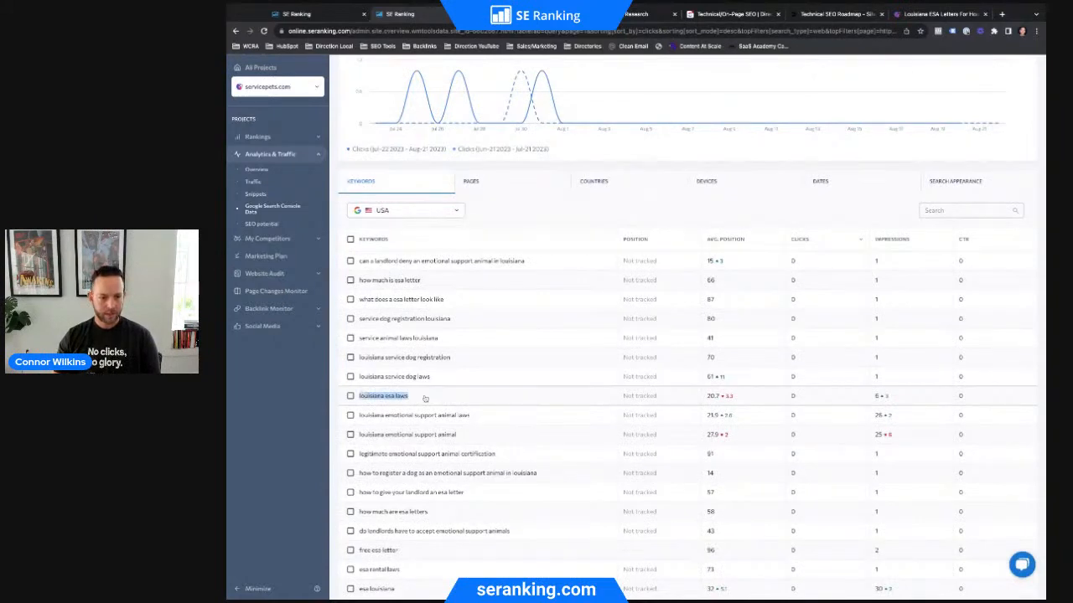
left_click(423, 398)
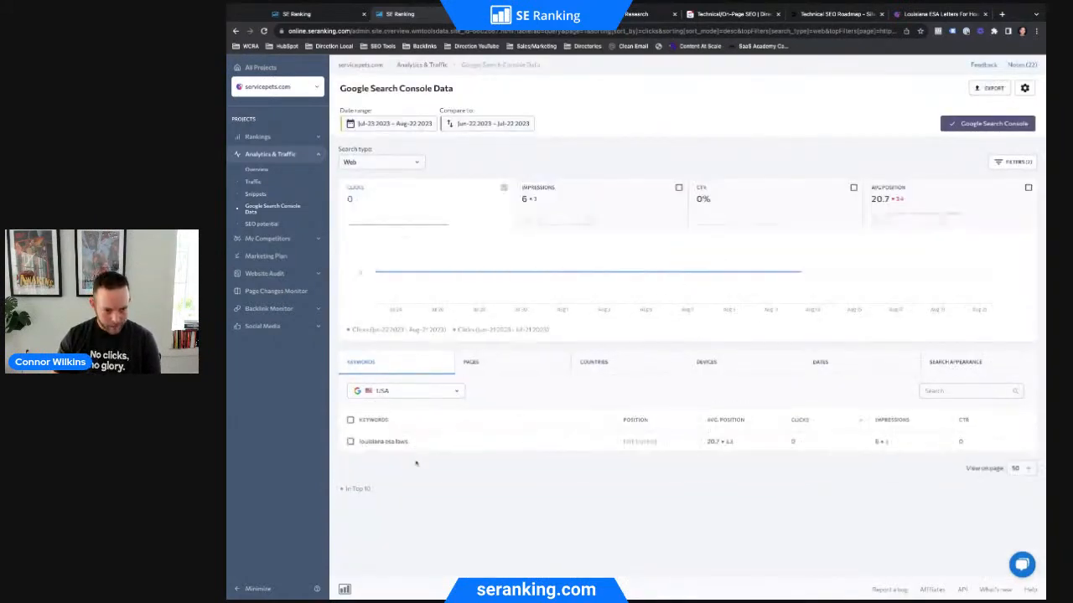
left_click(420, 442)
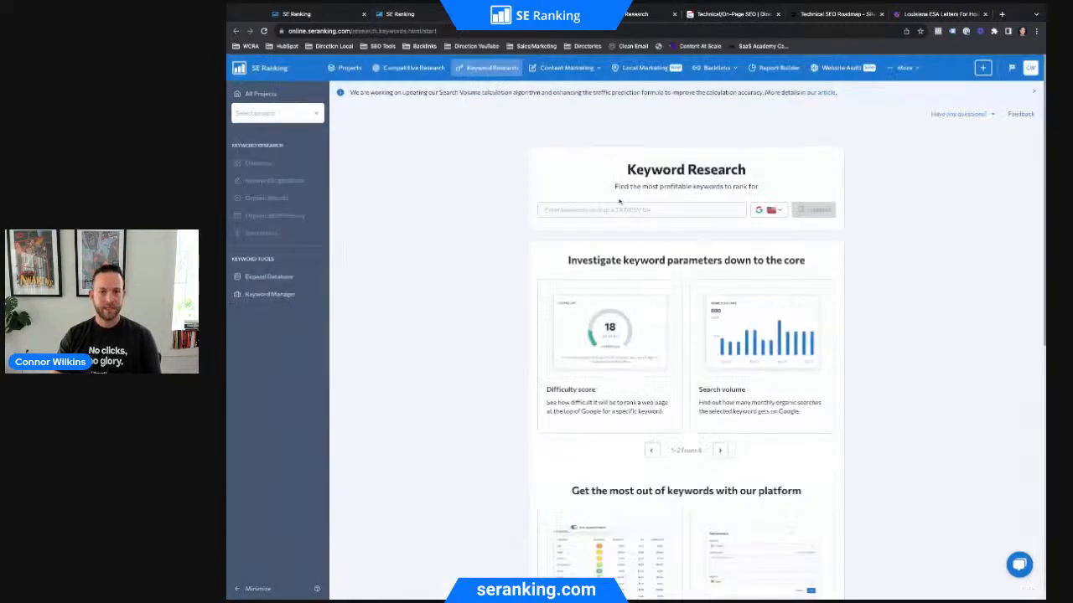
- Analyze the keyword "louisiana esa laws" for Google in the US with Keyword Research
left_click(617, 208)
type("louisiana esa letters")
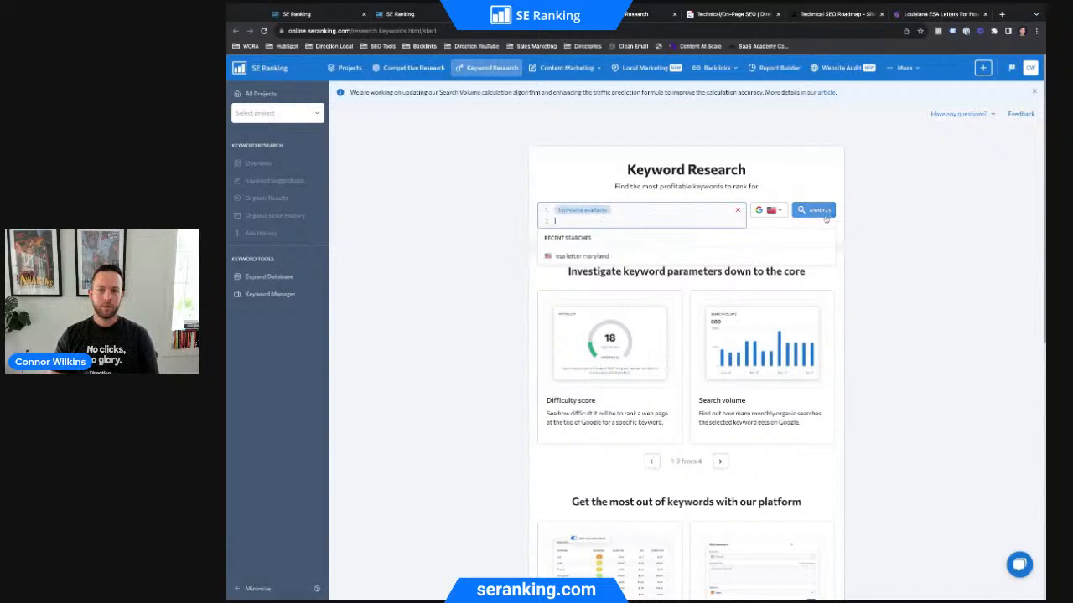
left_click(823, 215)
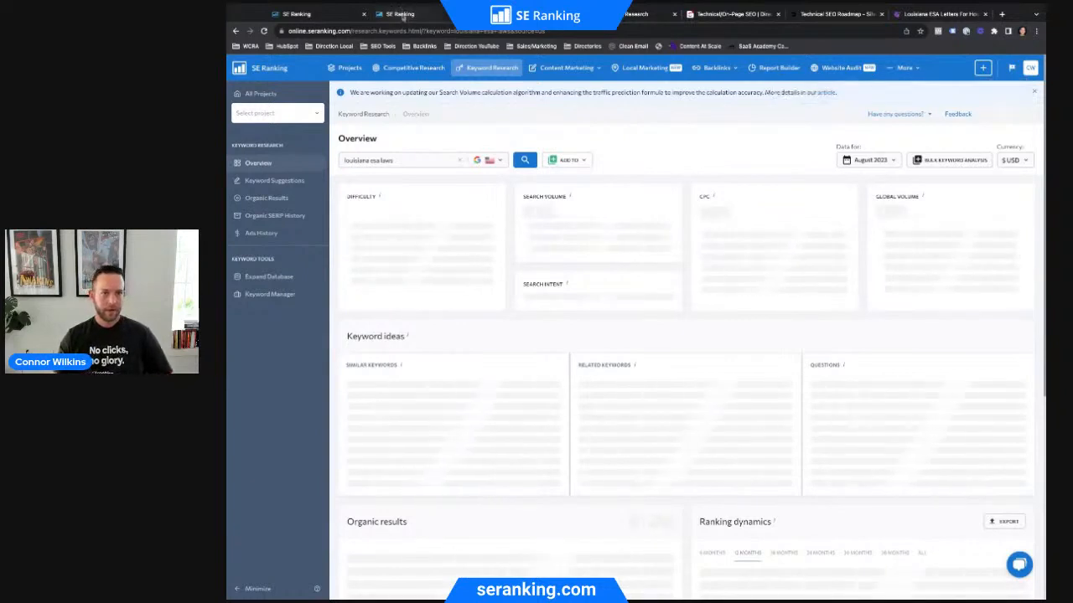
- Return to the Google Search Console data and add the keyword "louisiana esa laws" to the project's tracked keywords
left_click(399, 14)
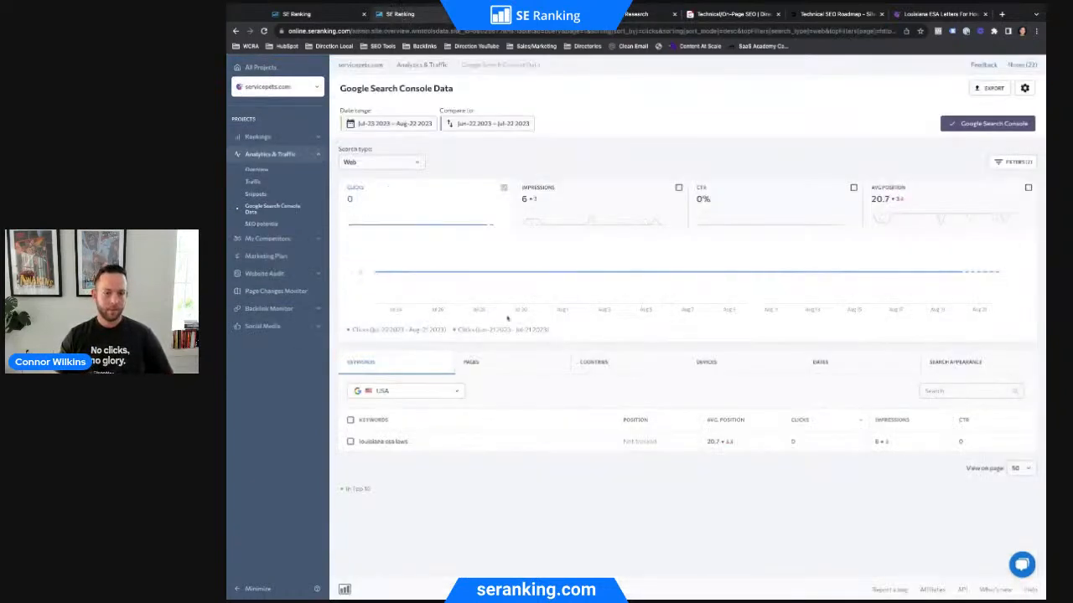
left_click(350, 442)
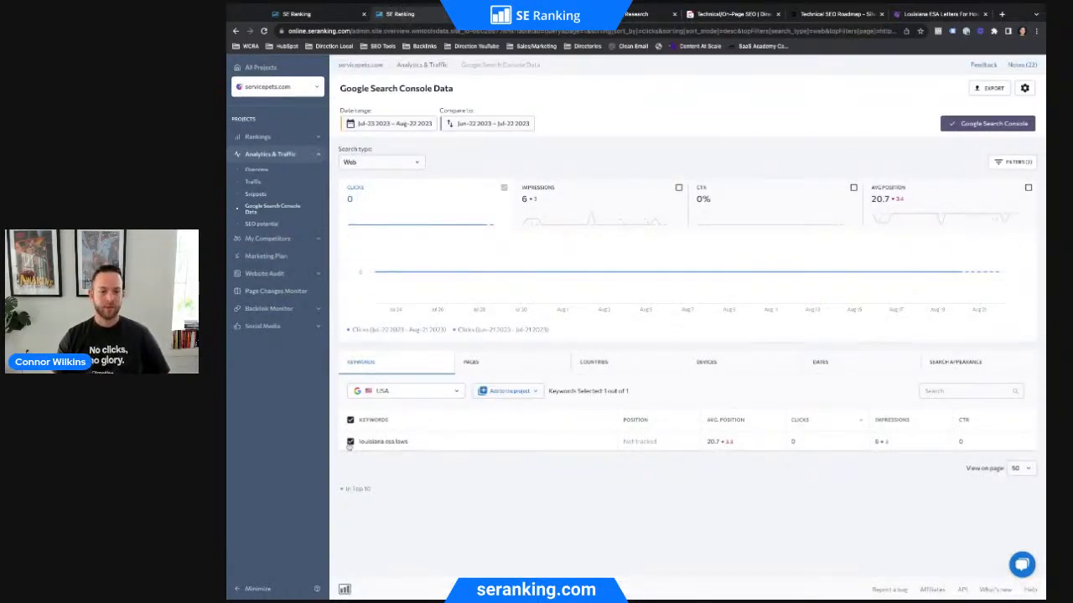
left_click(516, 394)
left_click(503, 440)
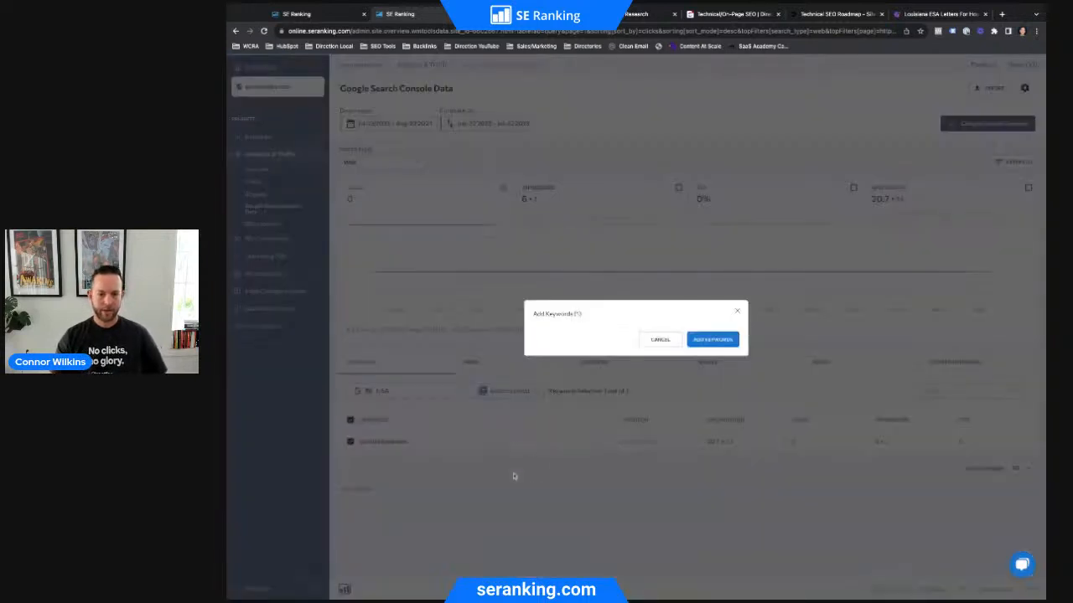
left_click(711, 340)
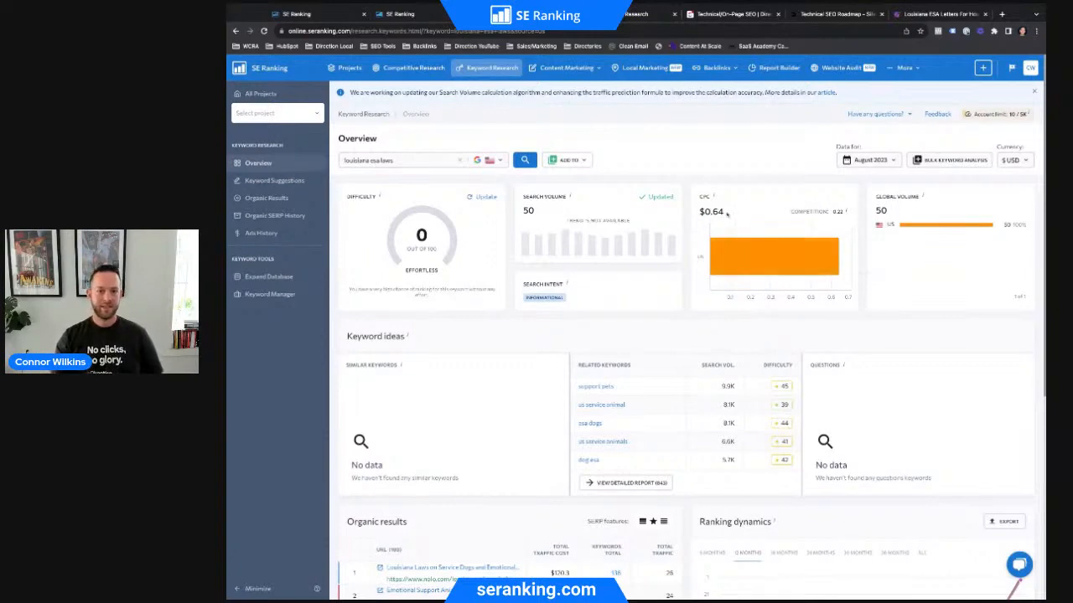
- Review the CPC, search volume, keyword ideas and organic results in the Keyword Research overview for "louisiana esa laws"
mouse_move(716, 186)
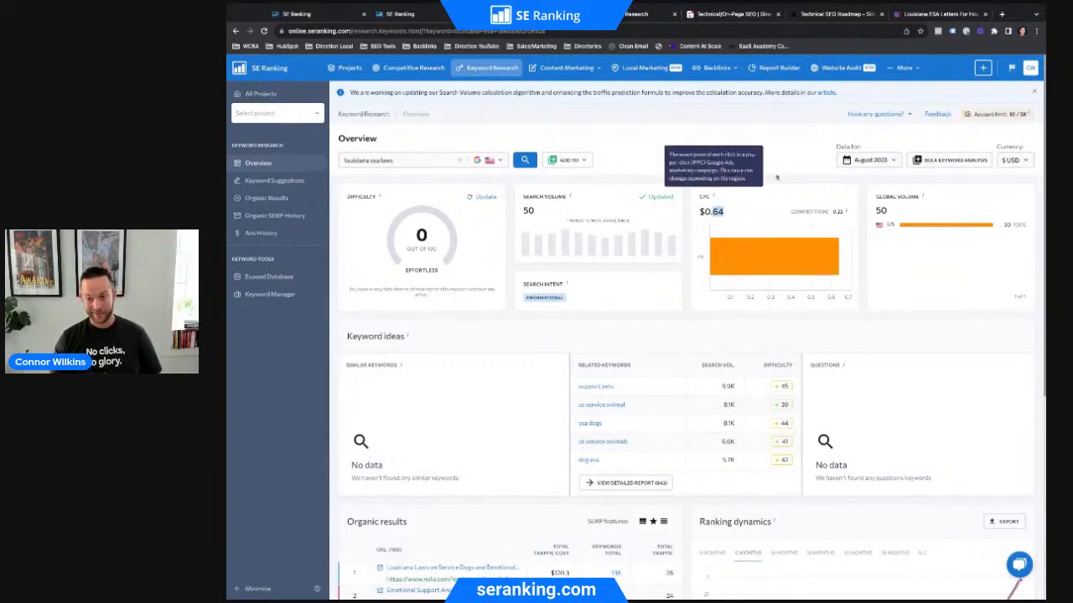
scroll(763, 197, "down", 2)
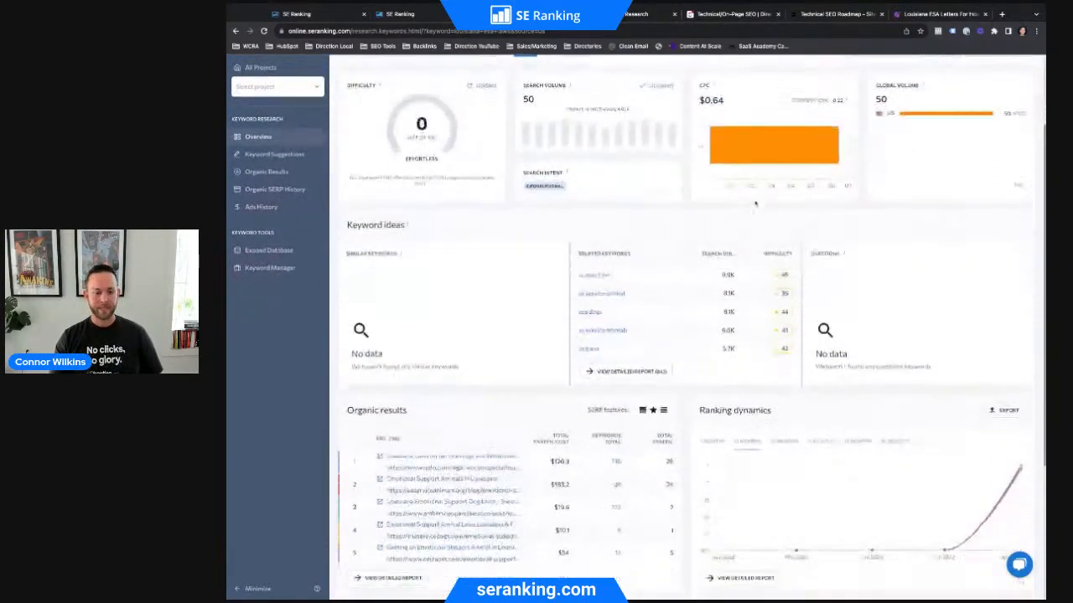
scroll(754, 204, "up", 2)
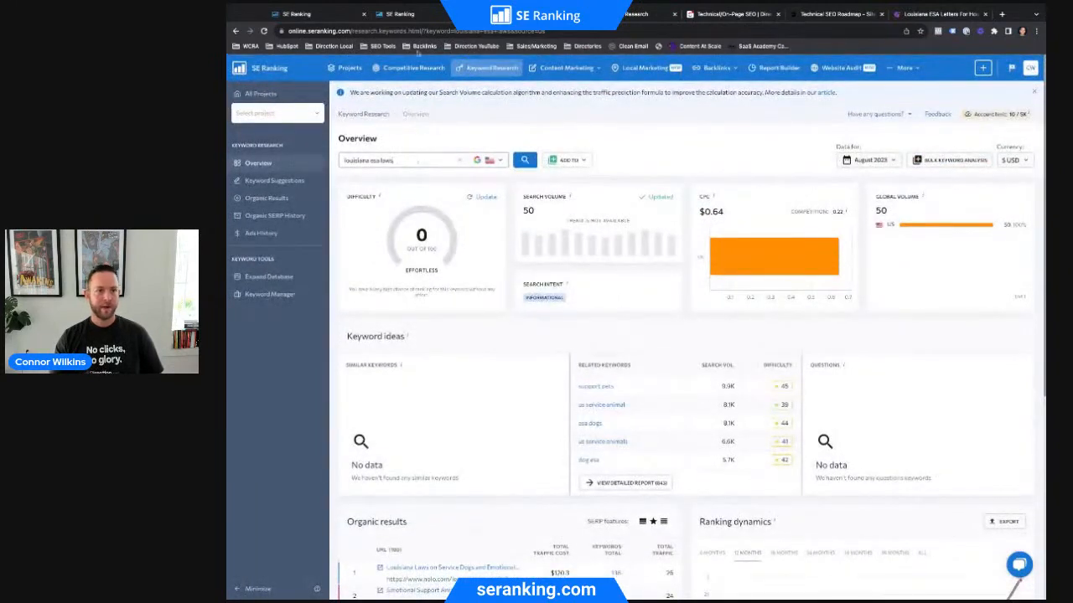
- In the Google Search Console data, check which page ranks for "louisiana esa laws" and open the keywords filtered by that page
left_click(400, 13)
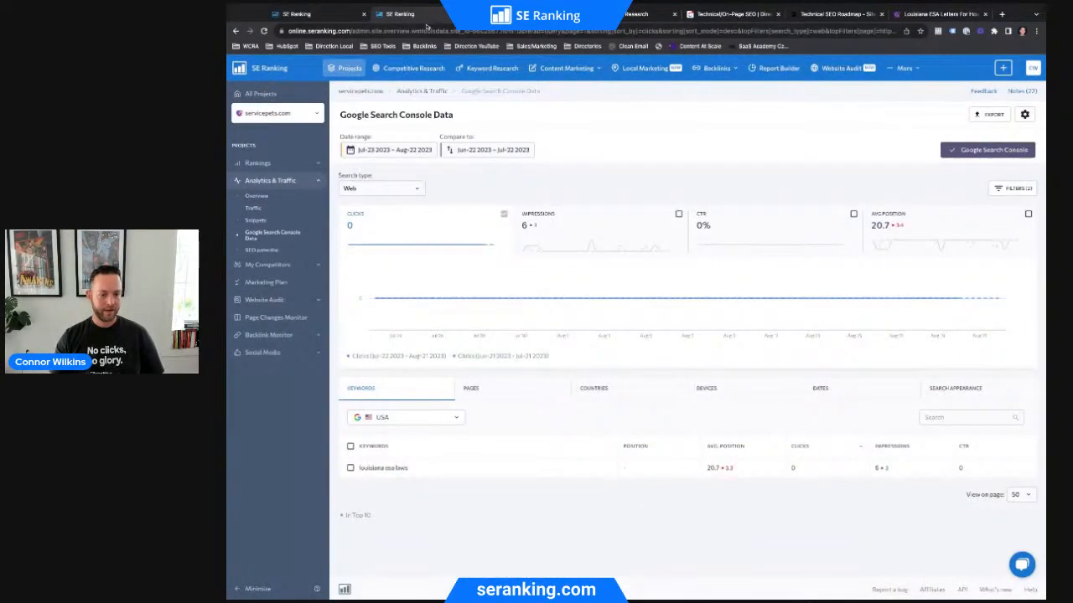
left_click(507, 390)
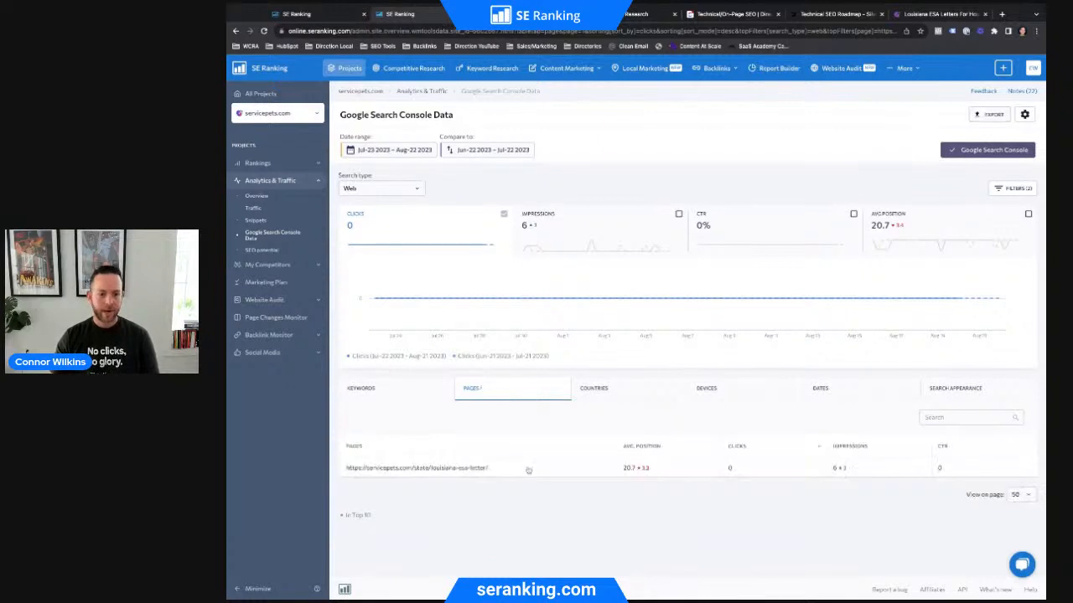
left_click(364, 389)
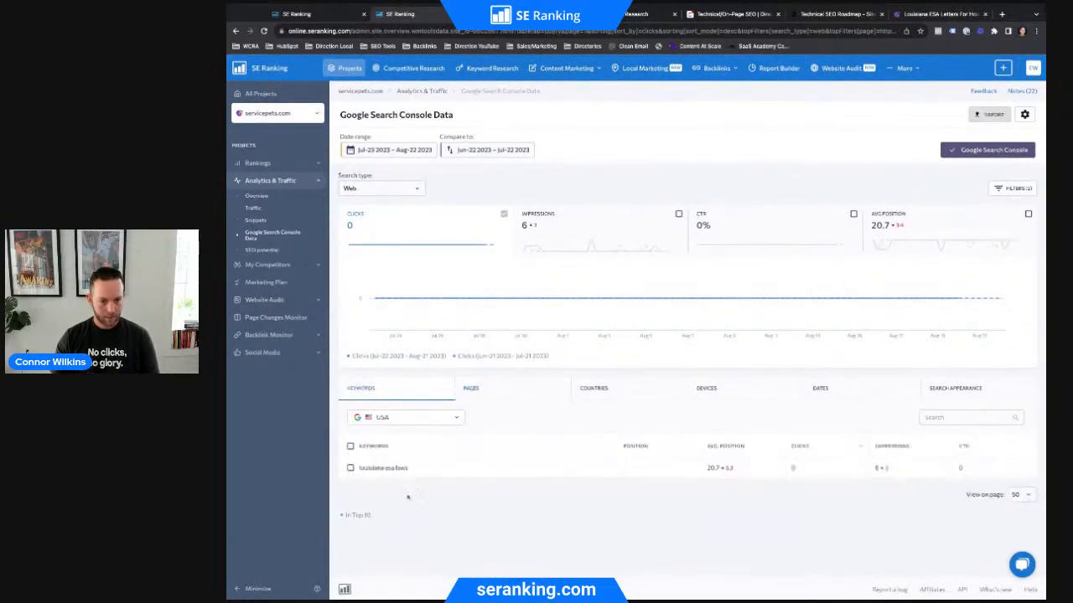
left_click(520, 387)
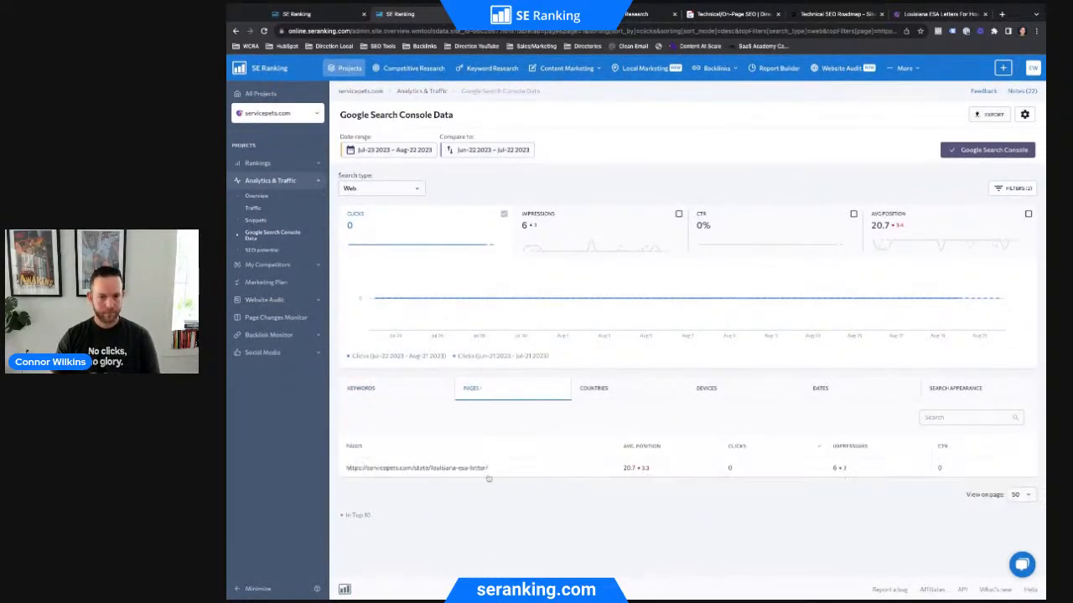
left_click(527, 471)
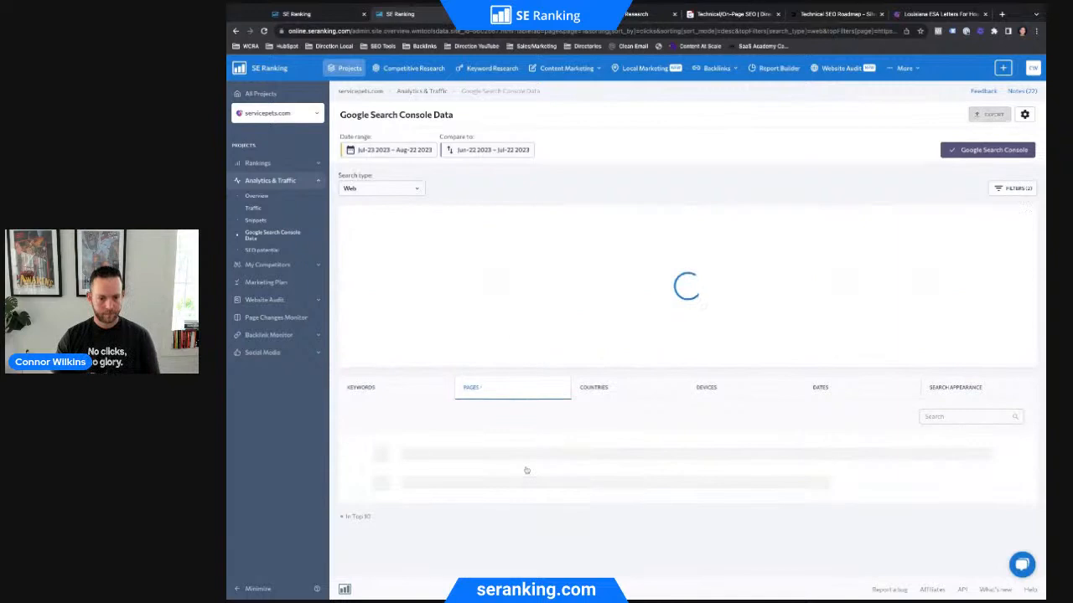
left_click(369, 390)
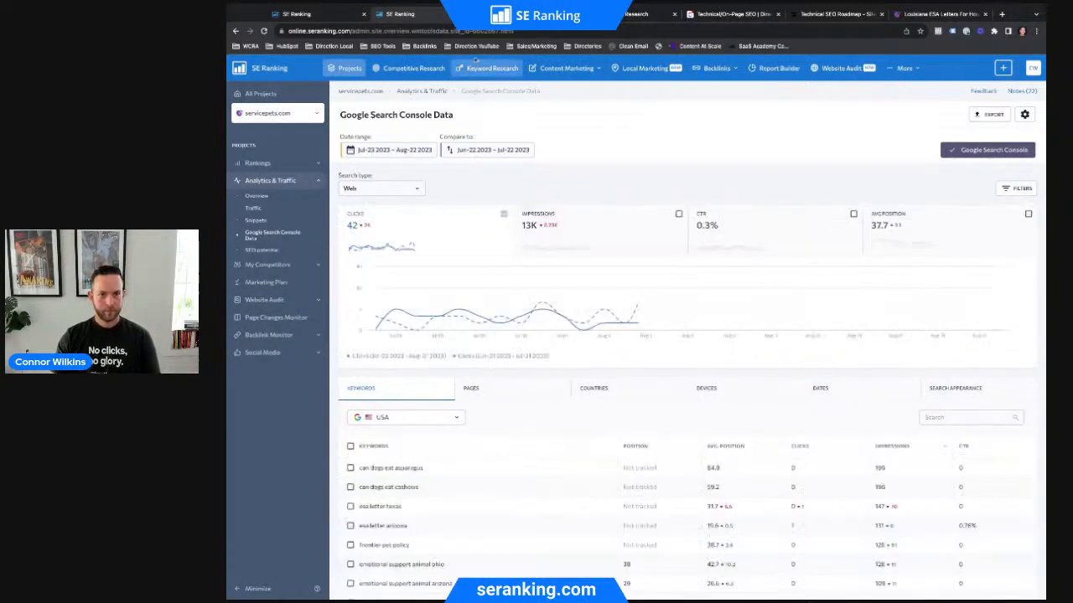
- List all servicepets.com pages in the unfiltered Search Console data, sort them by clicks, and open the Louisiana ESA letter page's keywords
scroll(578, 500, "down", 2)
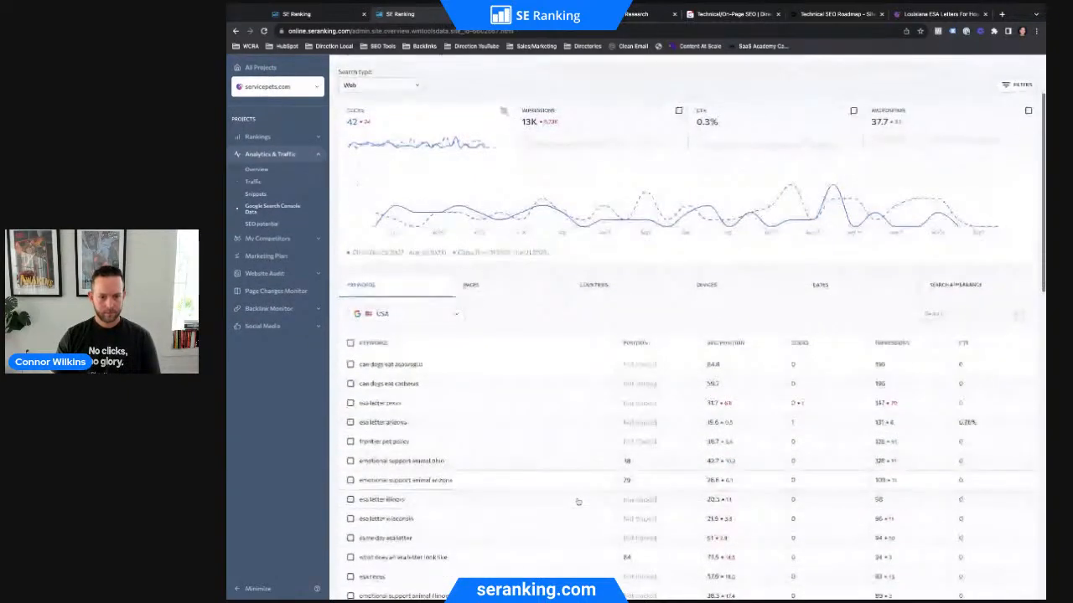
left_click(473, 256)
scroll(643, 365, "down", 2)
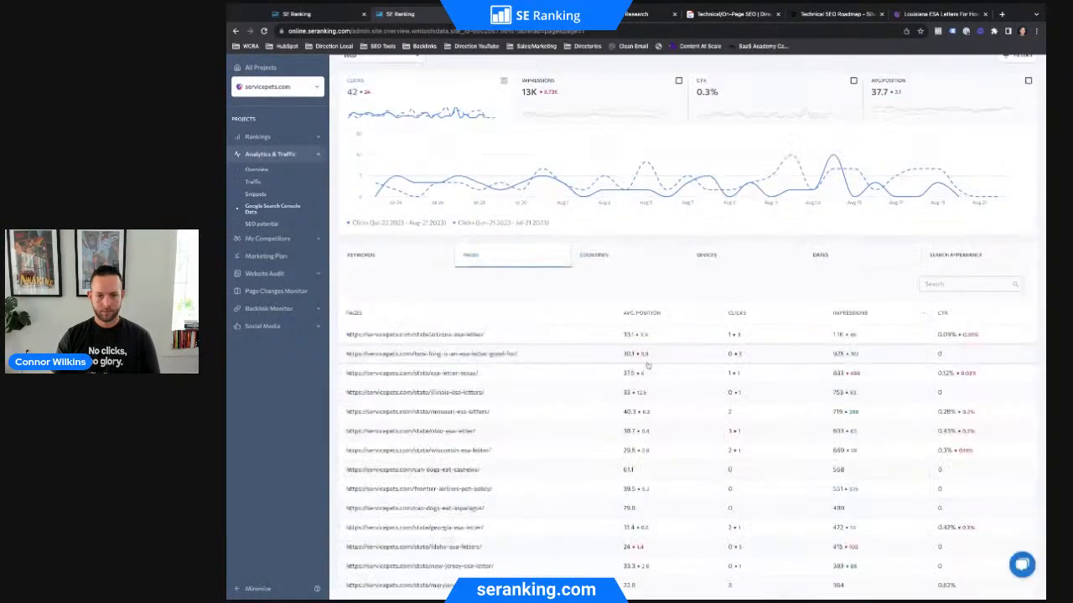
left_click(754, 317)
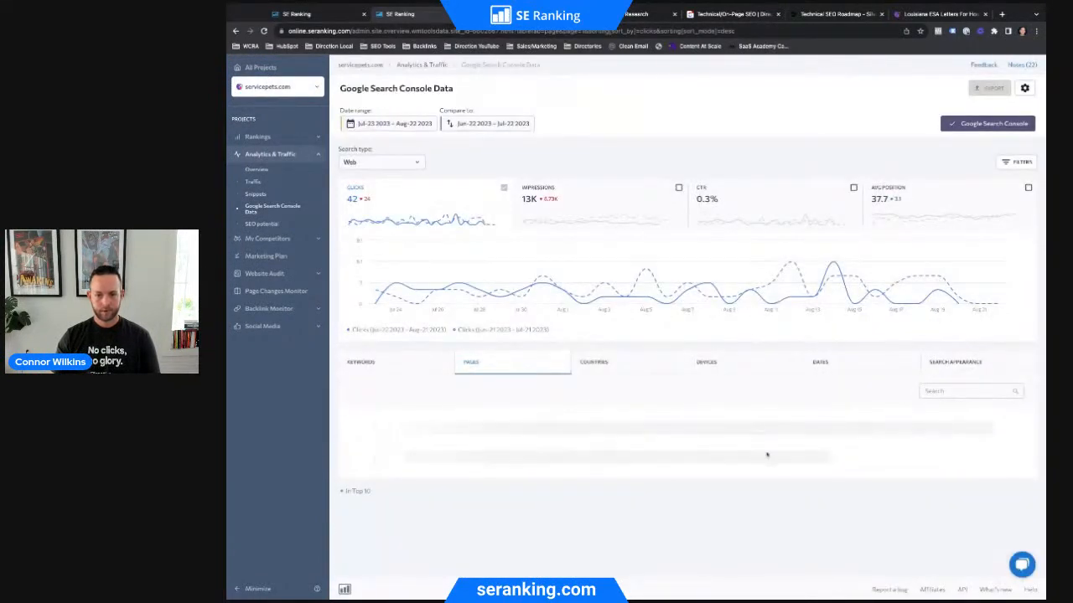
scroll(766, 455, "down", 2)
left_click(522, 355)
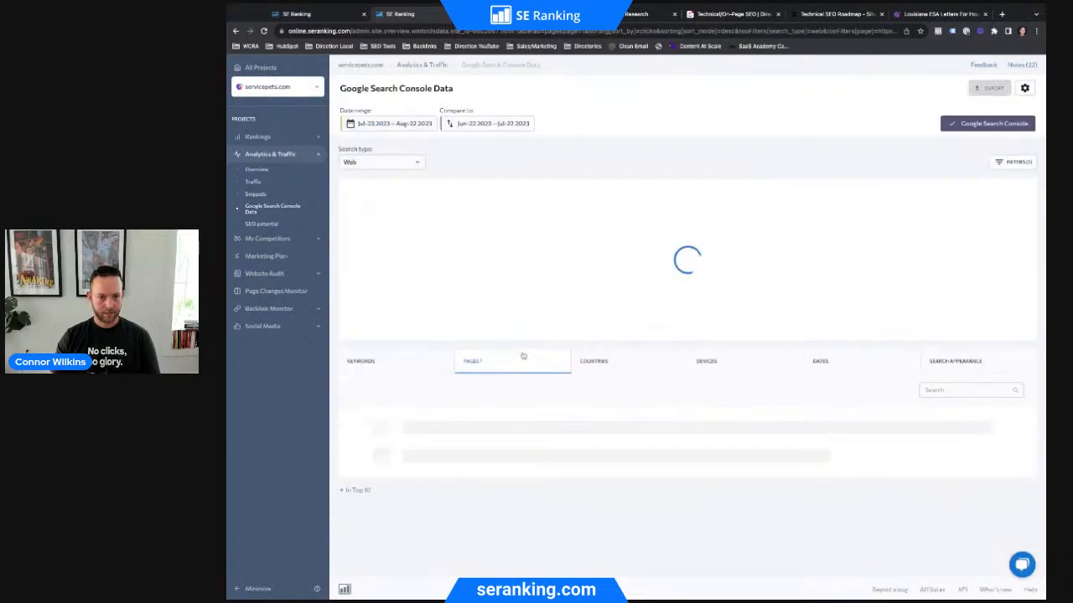
left_click(393, 367)
- Examine the Louisiana ESA letter page's keywords with their average positions and impressions for further ranking opportunities
scroll(527, 473, "down", 2)
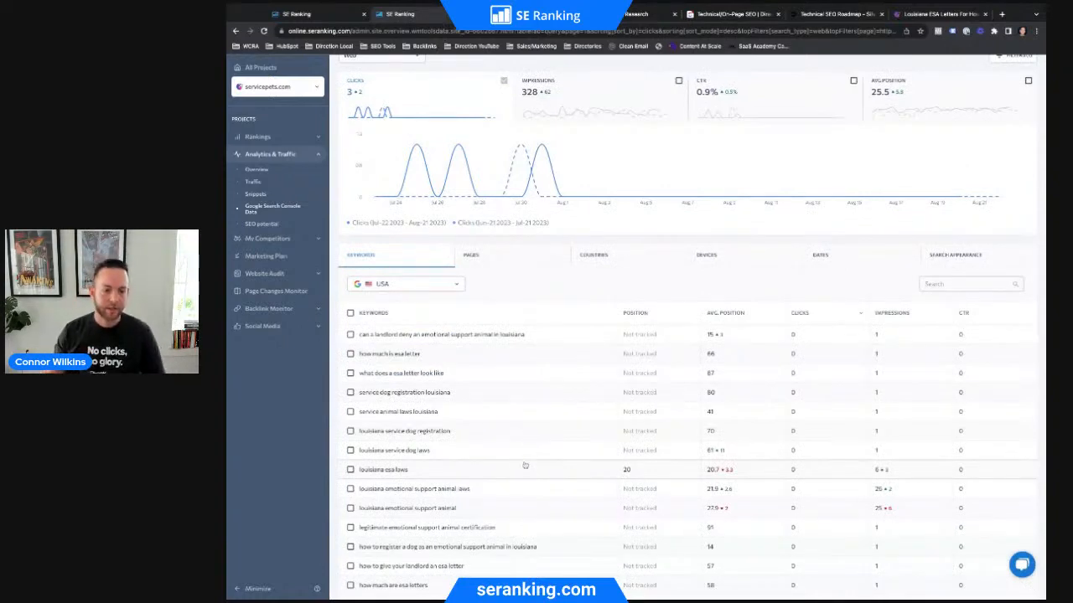
scroll(507, 459, "down", 1)
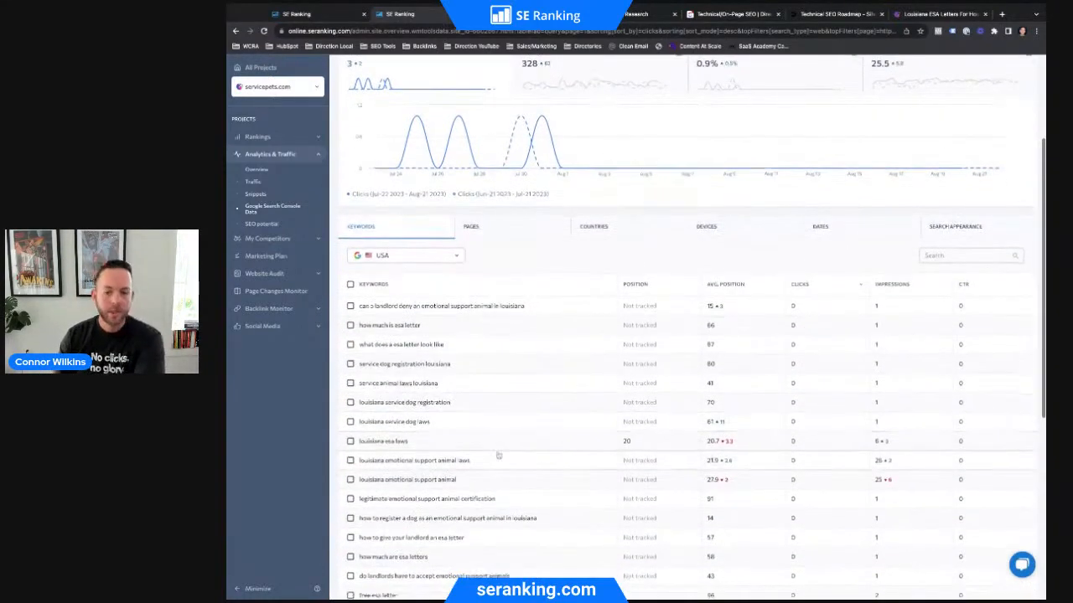
scroll(498, 455, "down", 2)
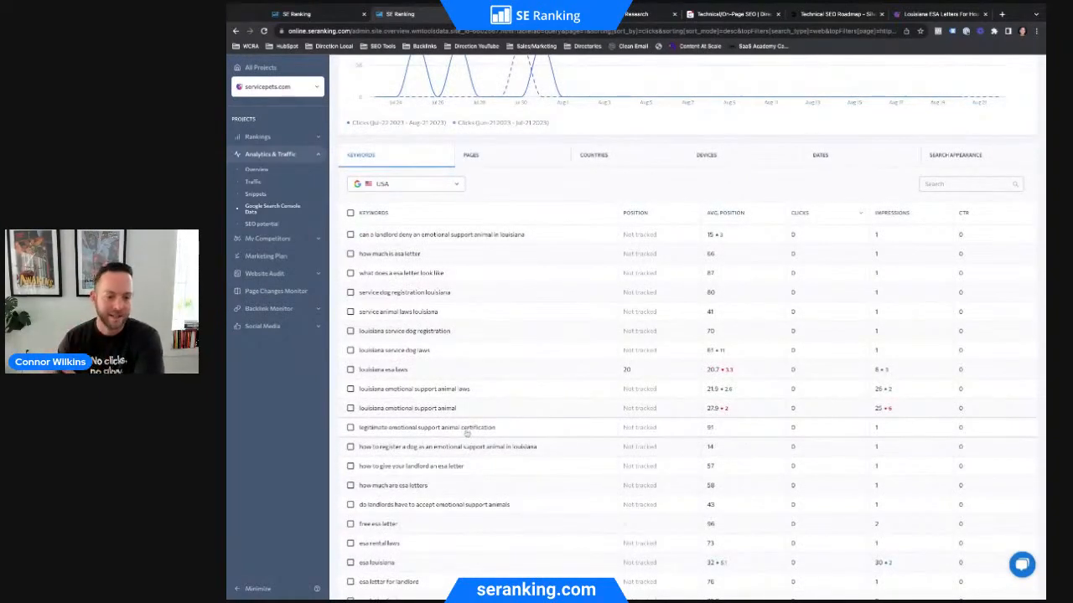
scroll(457, 491, "up", 1)
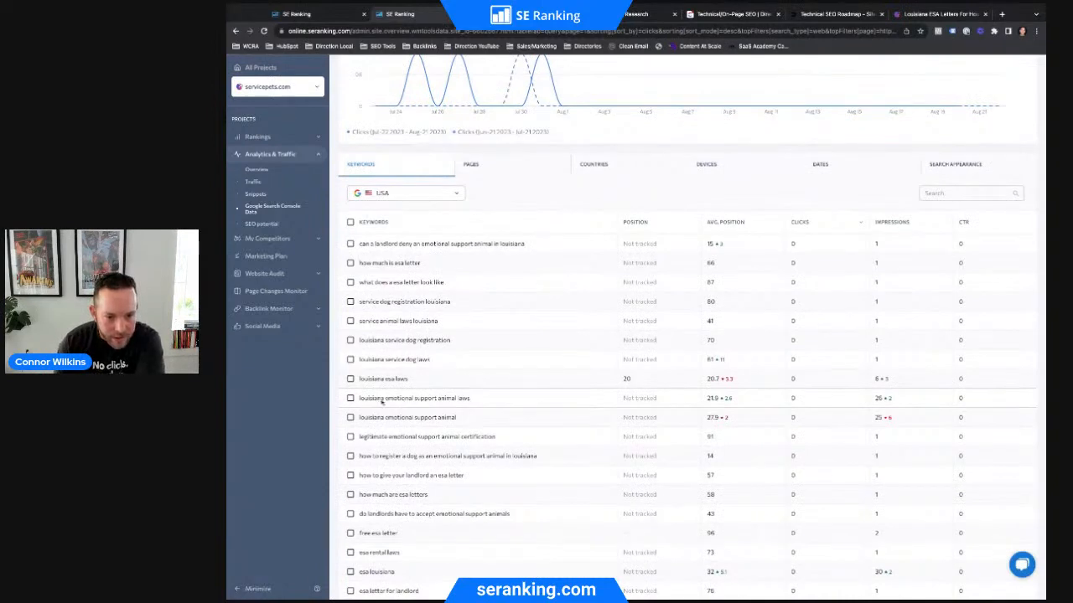
scroll(402, 461, "down", 2)
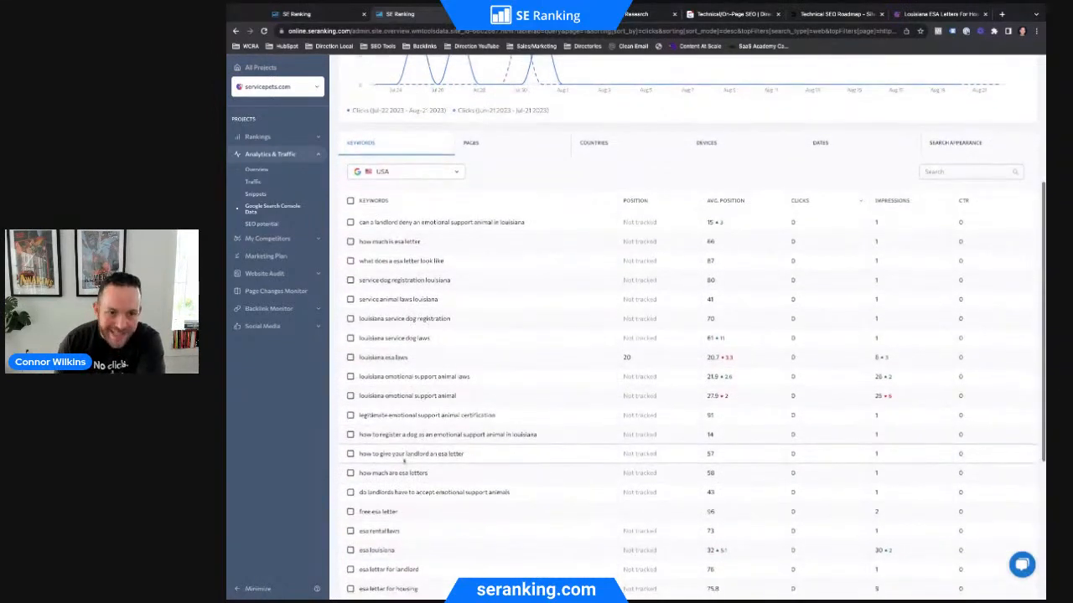
scroll(404, 460, "up", 5)
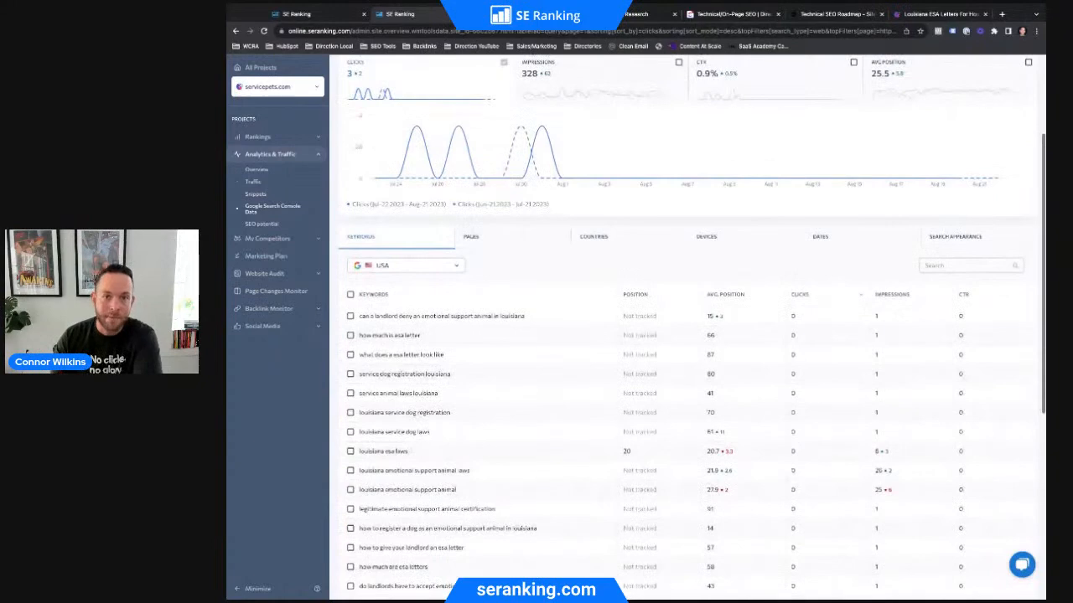
- Return to the Keyword Research overview and analyze the keyword "esa letter louisiana"
left_click(401, 14)
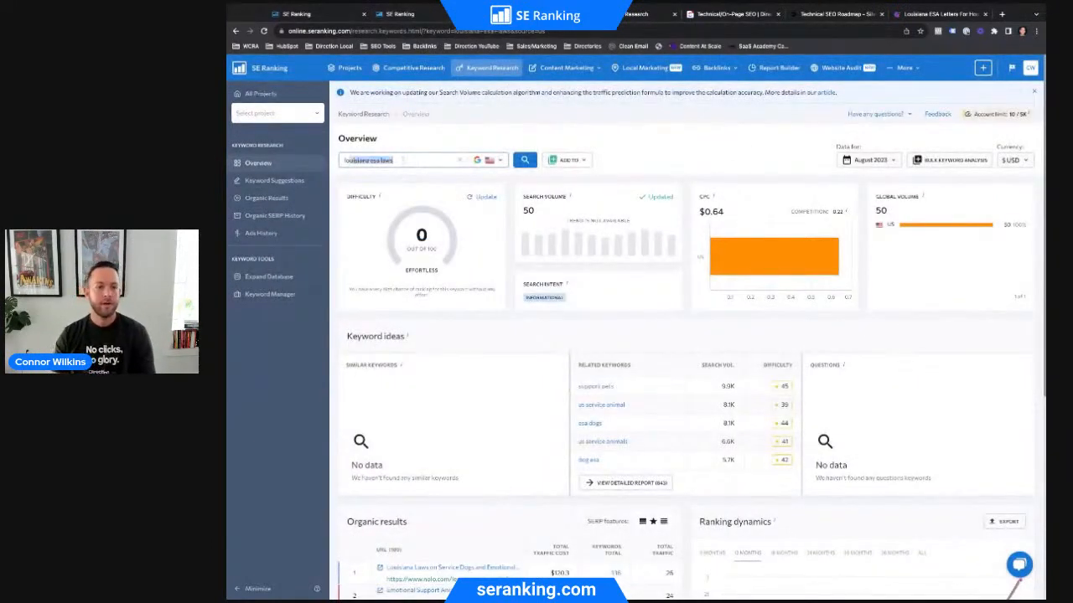
type("esa lette")
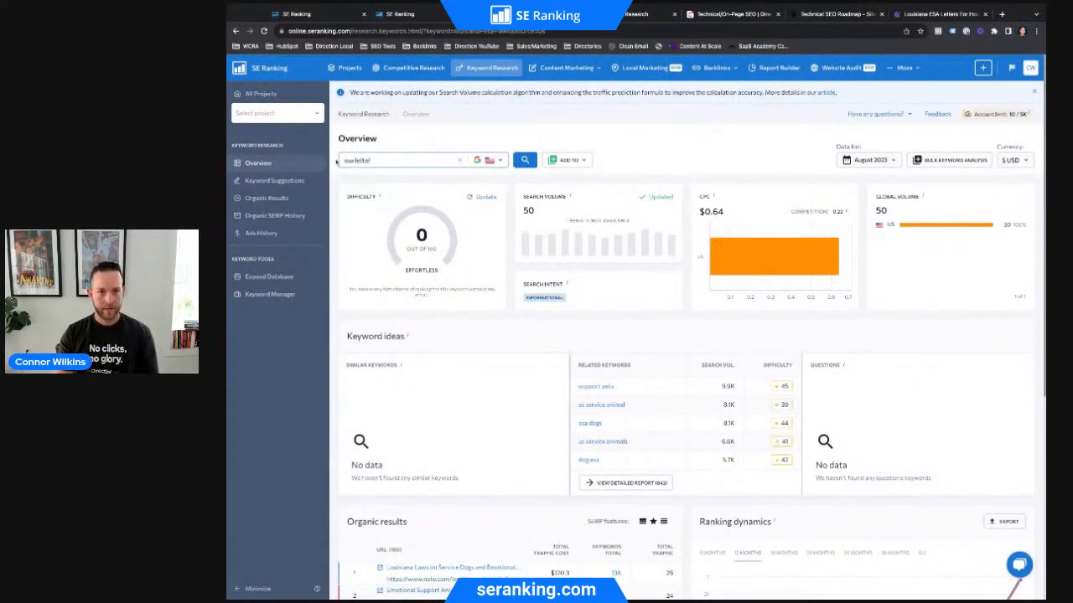
type("r louisiana")
key("Return")
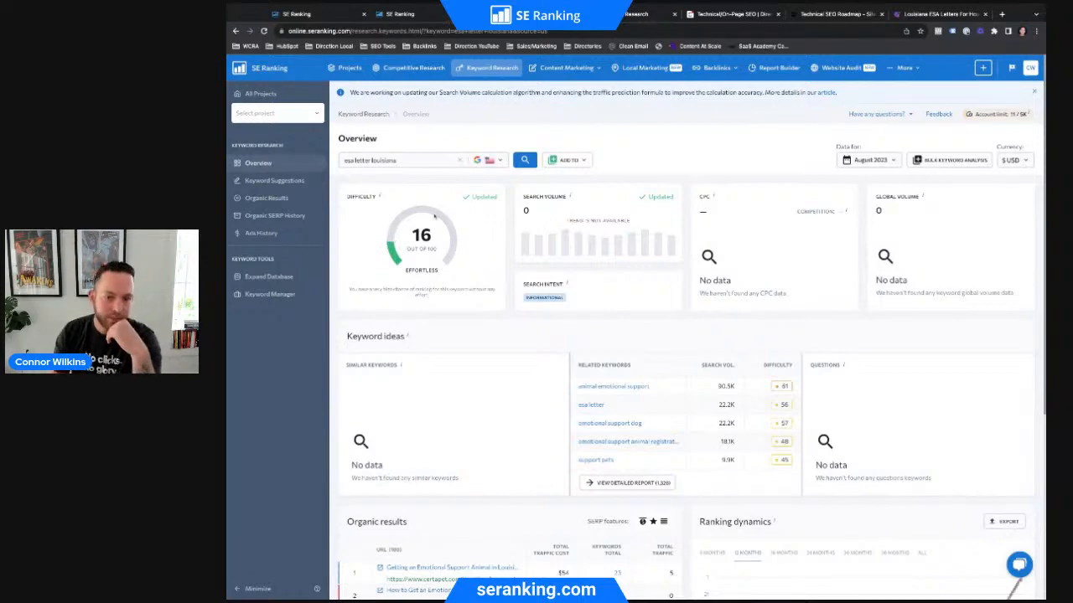
- Review the keyword ideas, organic results and ads for "esa letter louisiana", and open the certapet.com result in Competitive Research
scroll(526, 220, "down", 3)
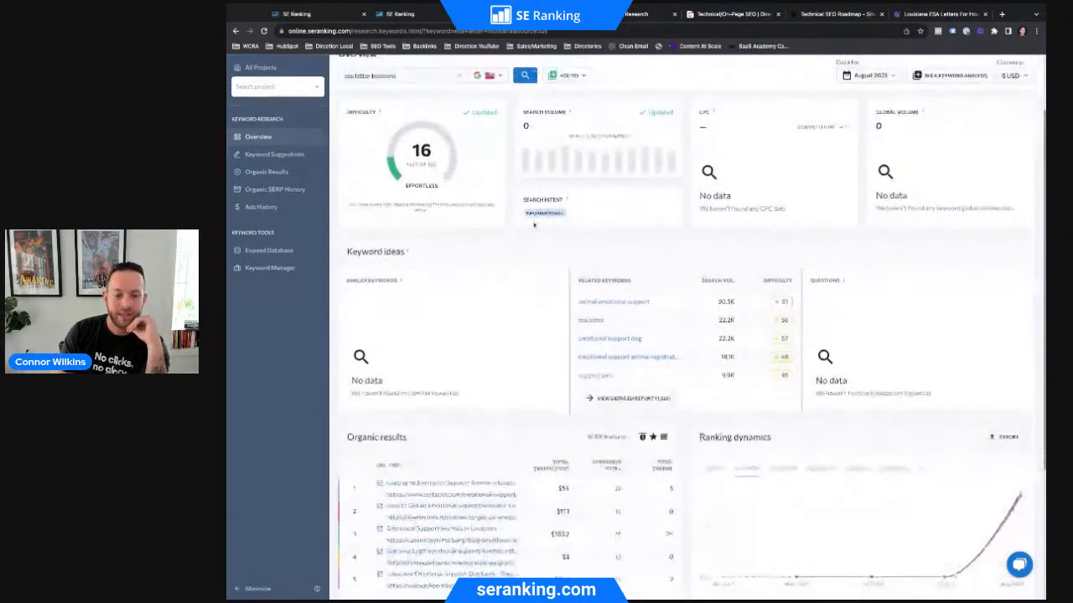
scroll(530, 460, "down", 2)
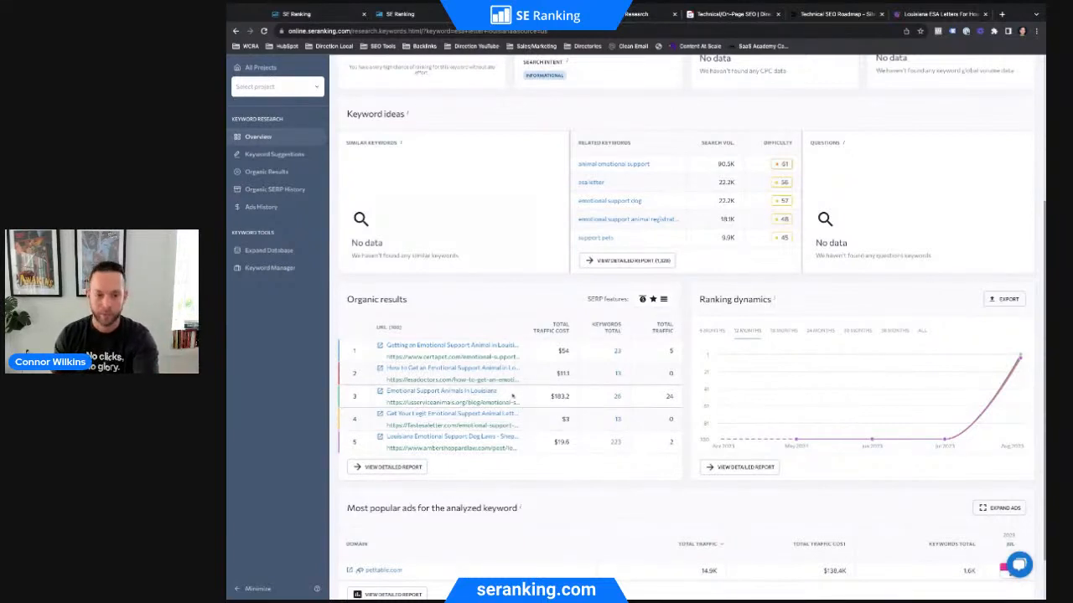
scroll(507, 398, "down", 1)
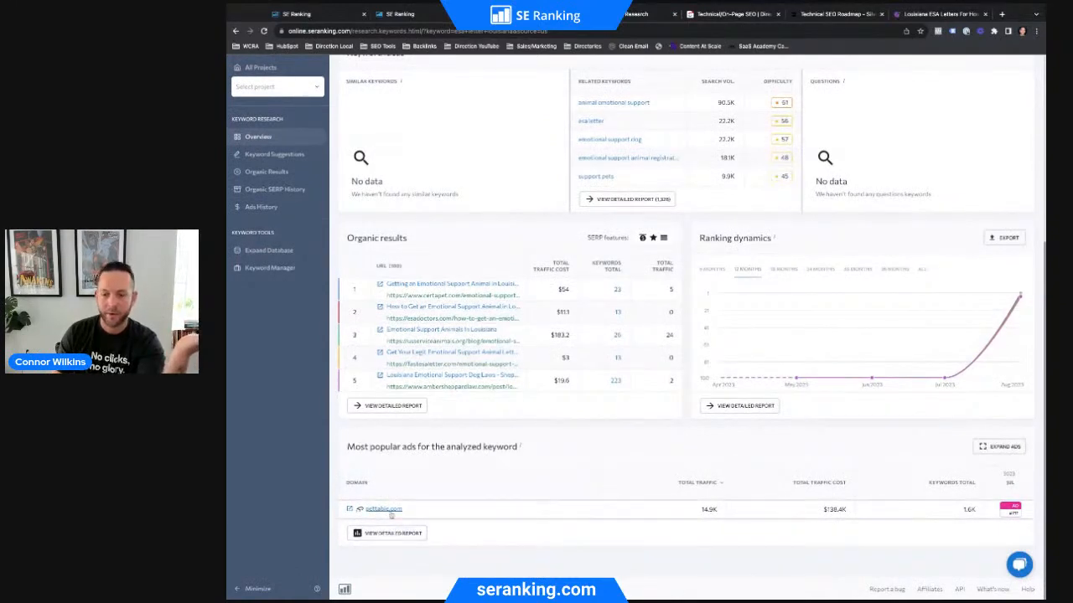
scroll(391, 520, "up", 1)
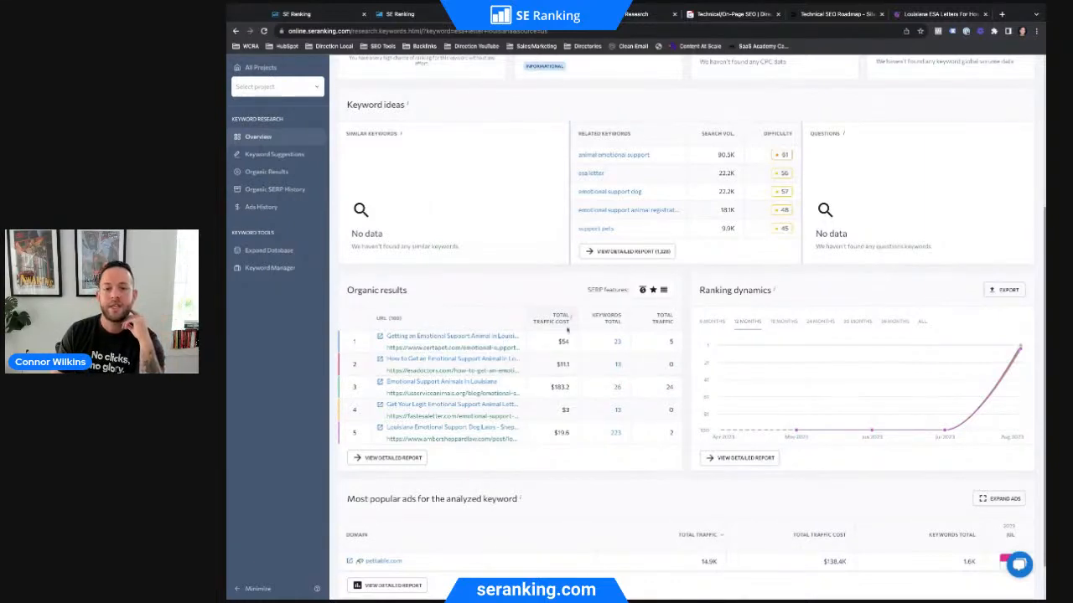
scroll(465, 304, "up", 3)
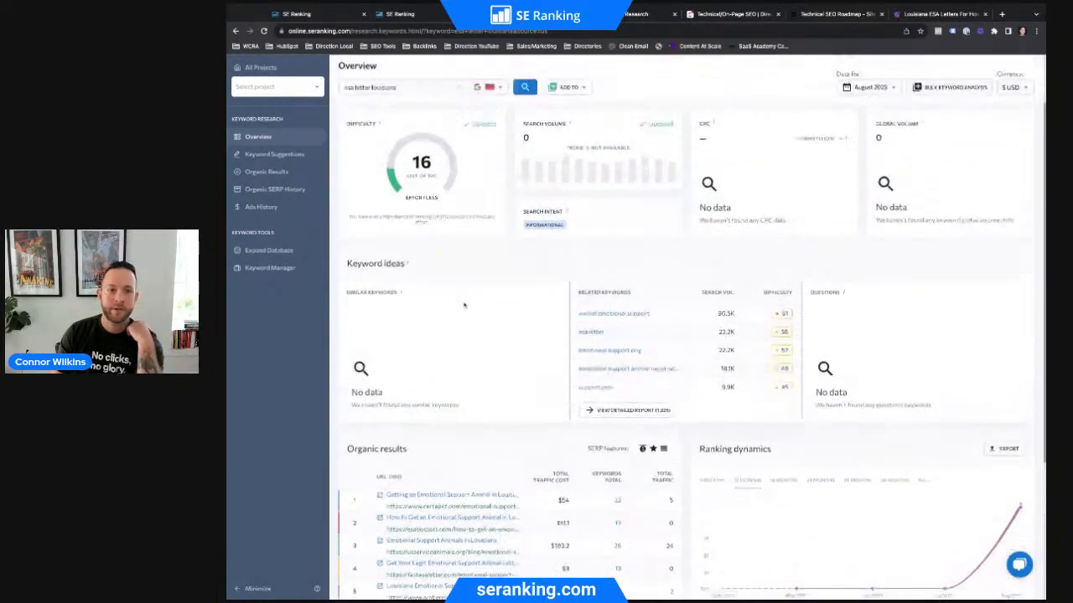
scroll(419, 311, "down", 1)
scroll(419, 311, "down", 1)
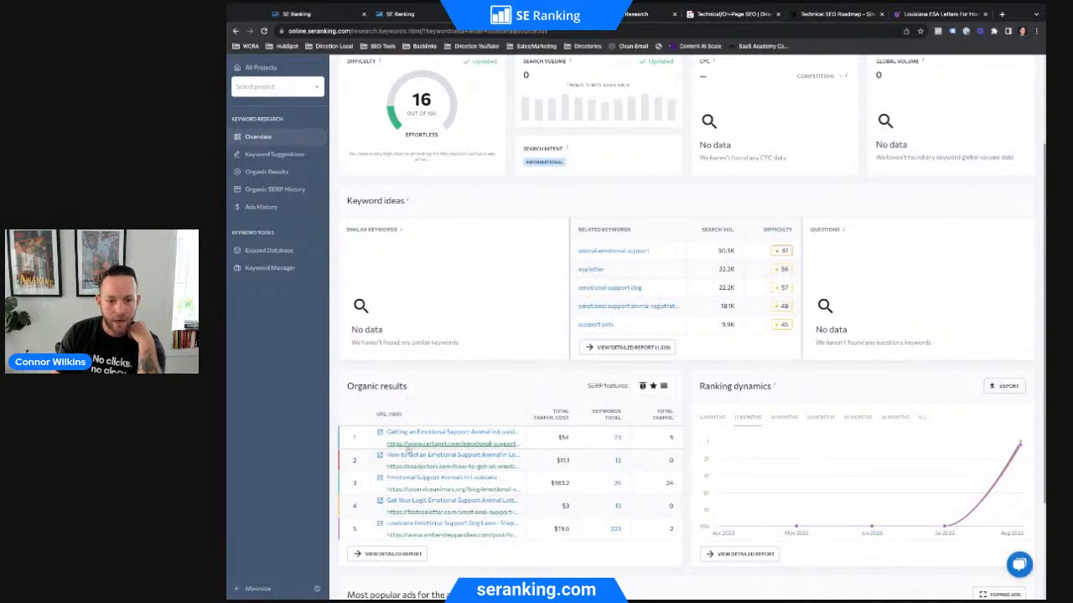
left_click(462, 445)
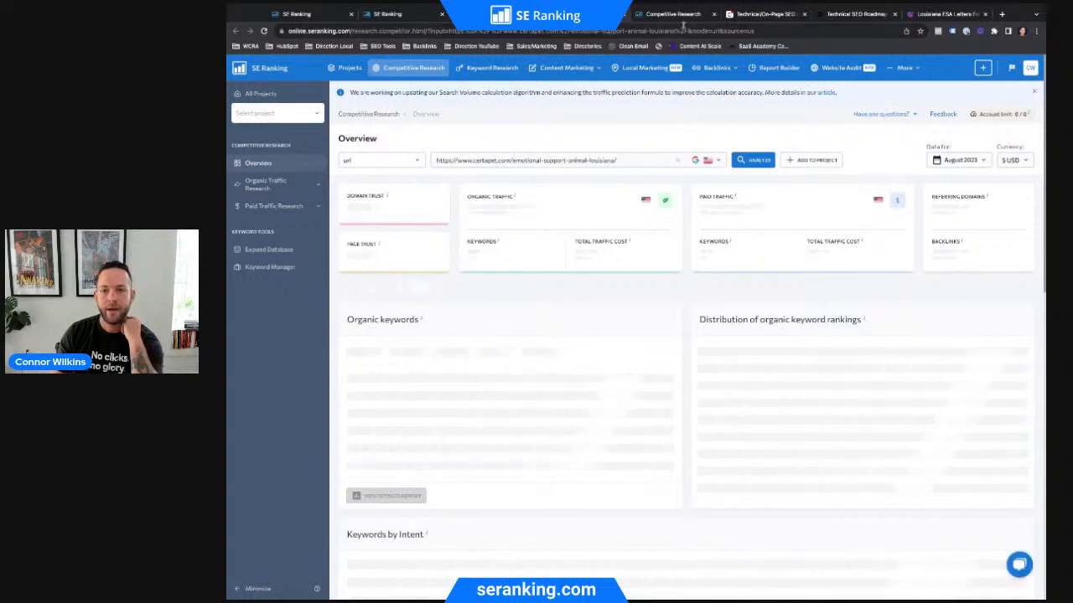
- Check the servicepets.com Louisiana ESA letter page and return to the certapet.com page's Competitive Research overview
key("ctrl+9")
left_click(413, 31)
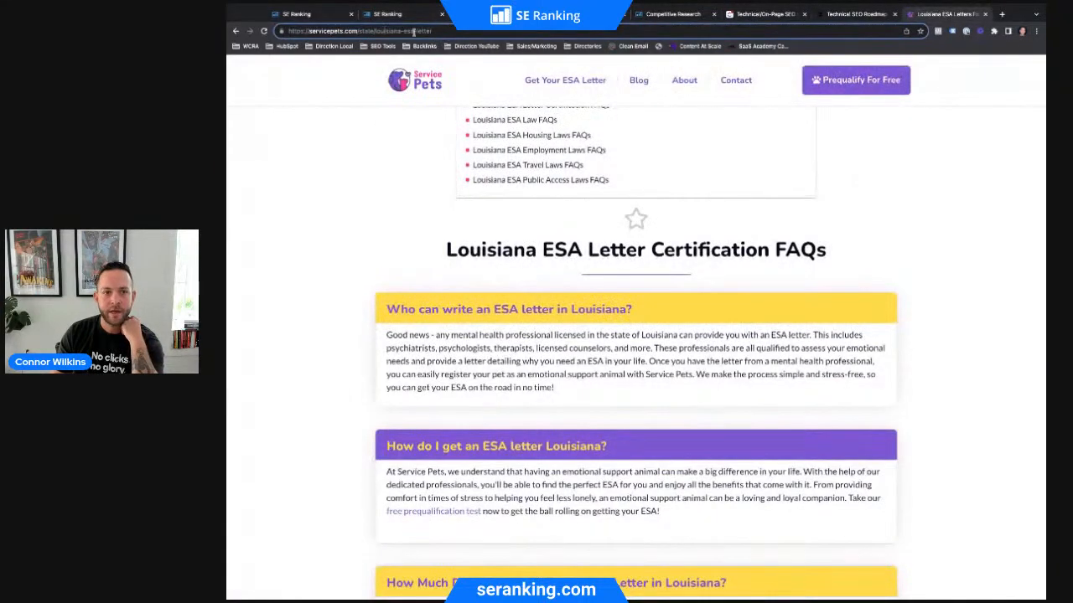
left_click(507, 14)
key("ctrl+Tab")
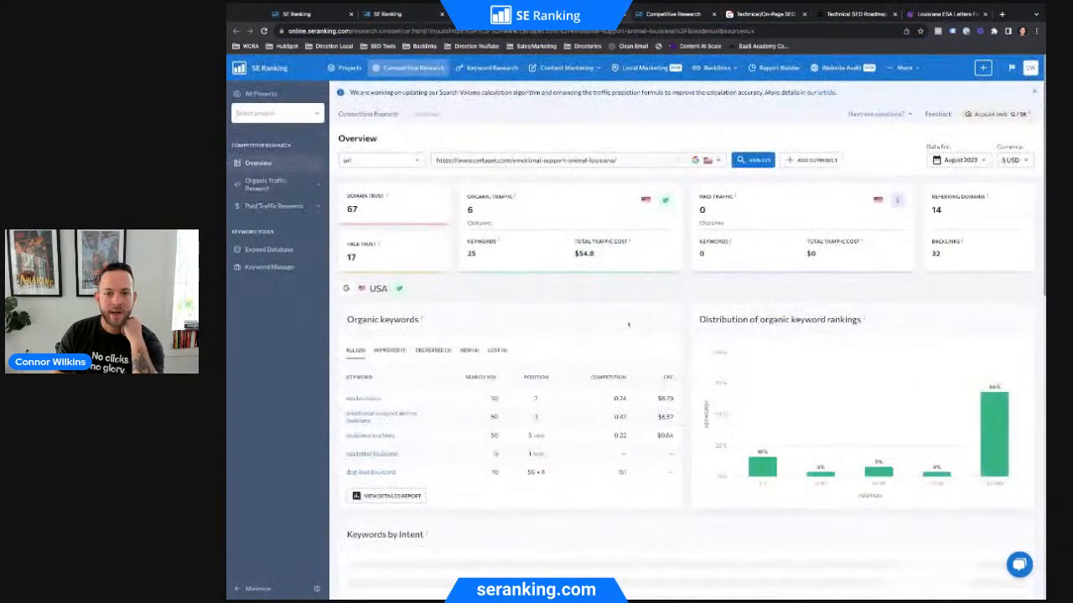
- Review the certapet.com Louisiana page's trust and traffic figures, organic keywords and SERP features
scroll(592, 385, "down", 3)
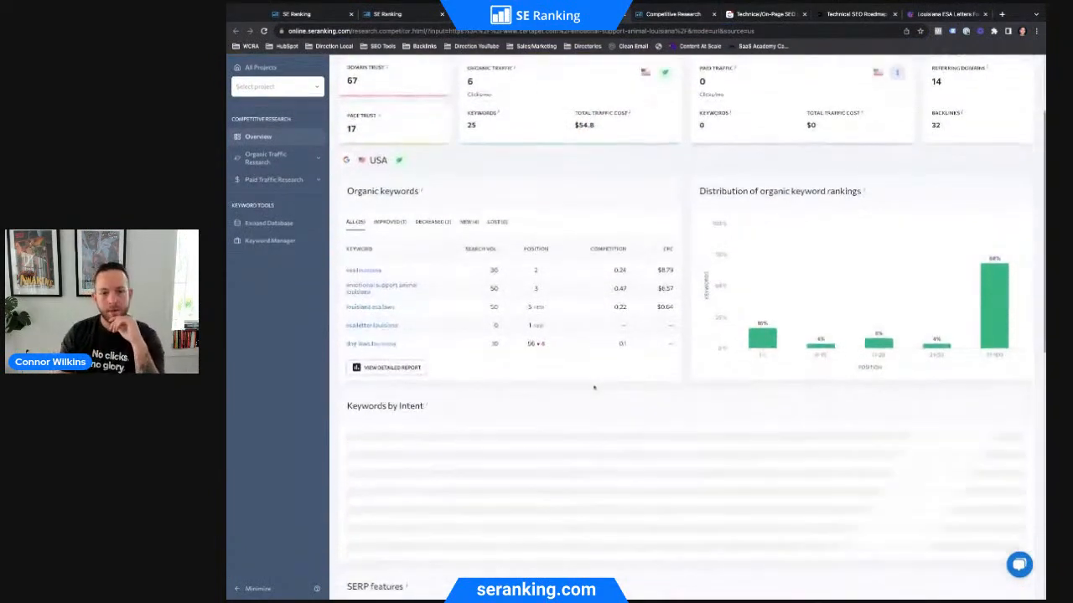
scroll(591, 387, "up", 3)
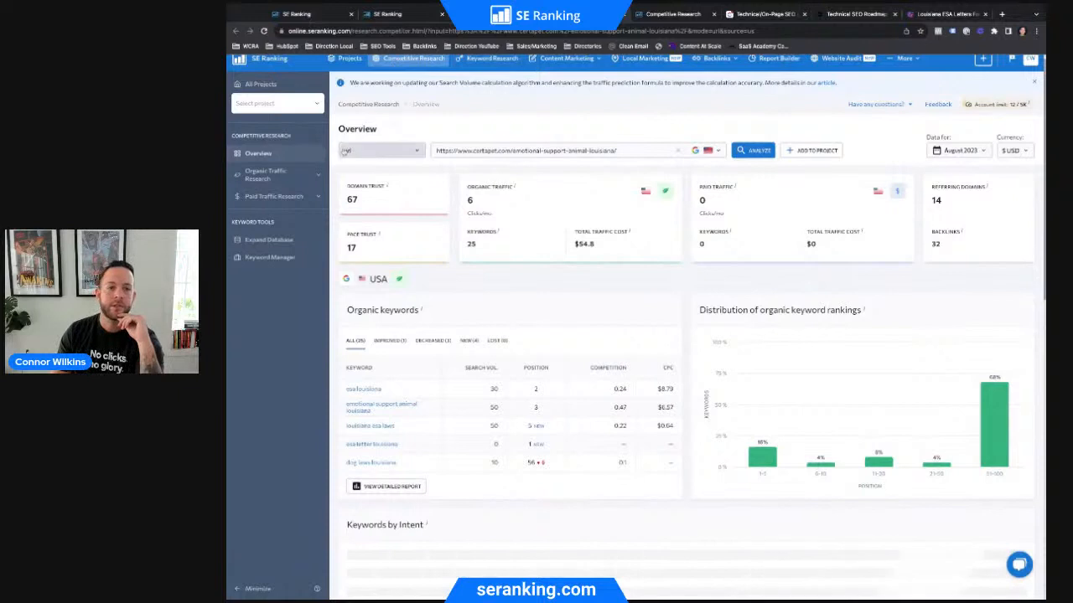
scroll(556, 214, "down", 1)
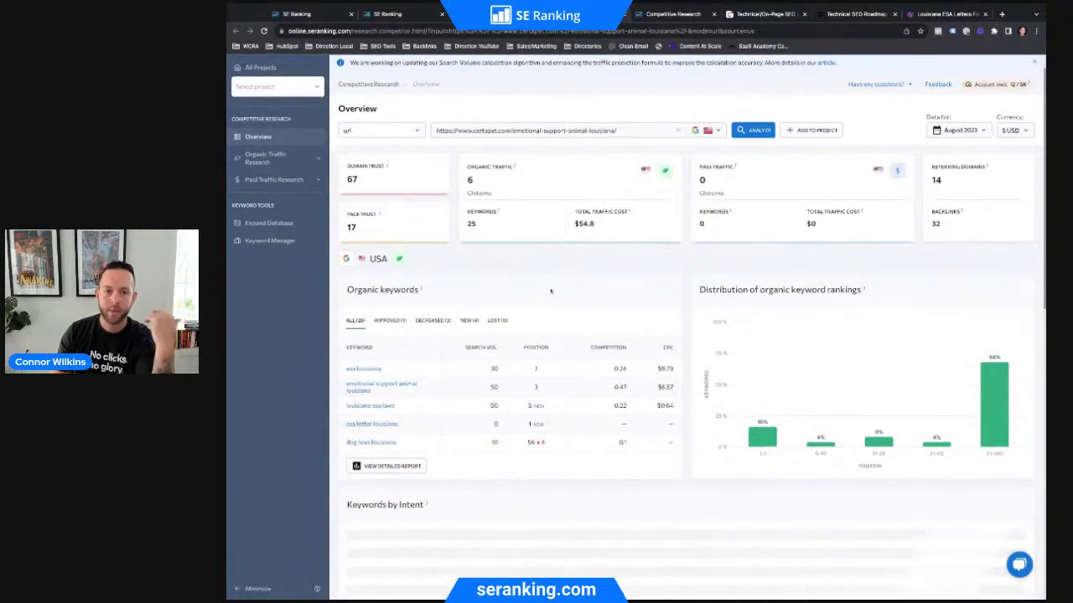
scroll(602, 341, "down", 2)
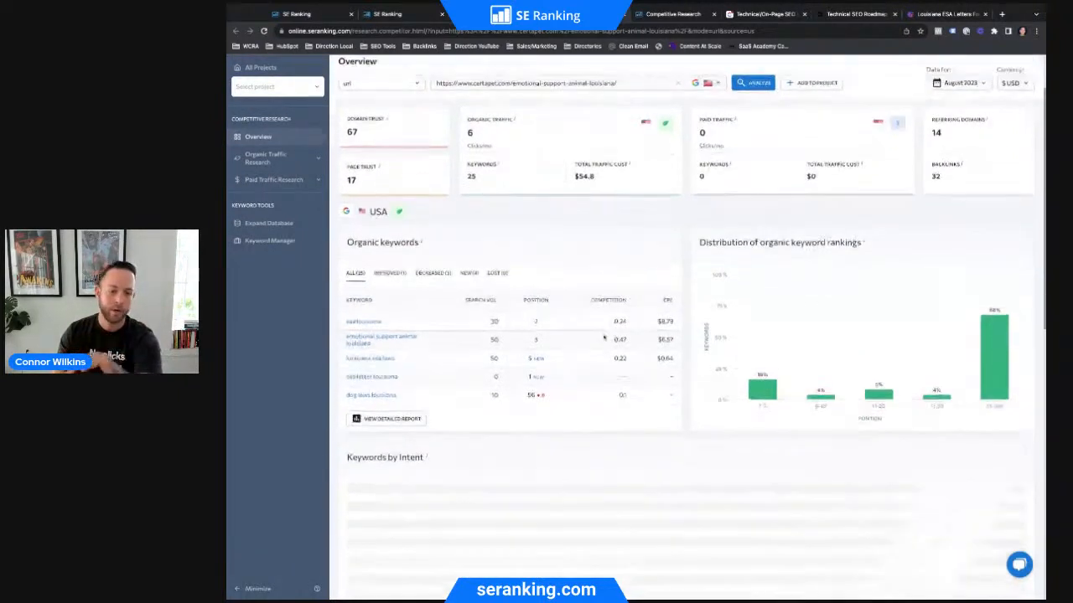
scroll(602, 341, "down", 3)
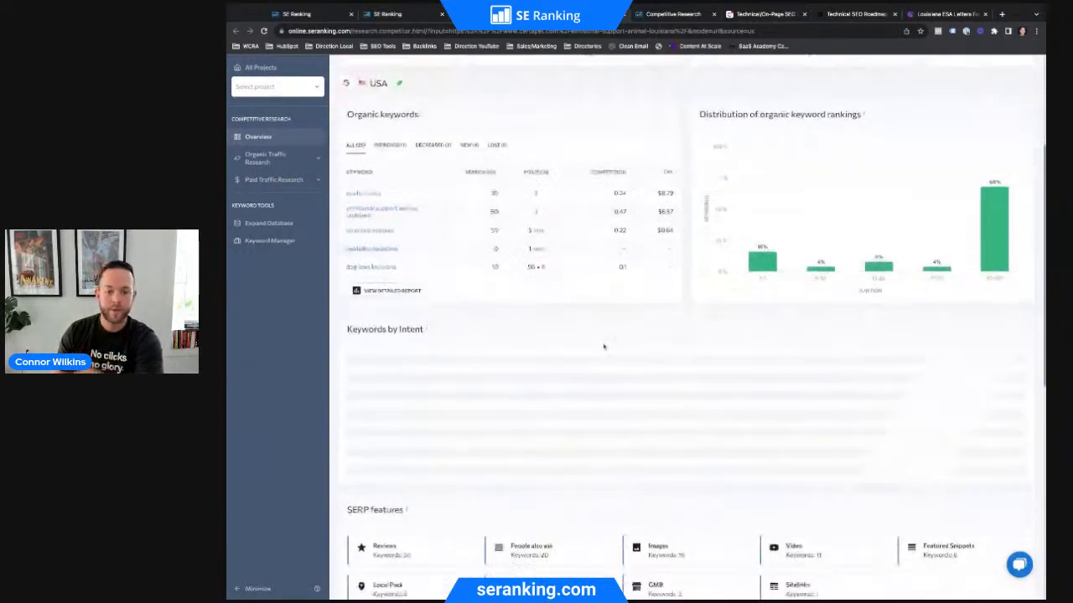
scroll(593, 366, "down", 3)
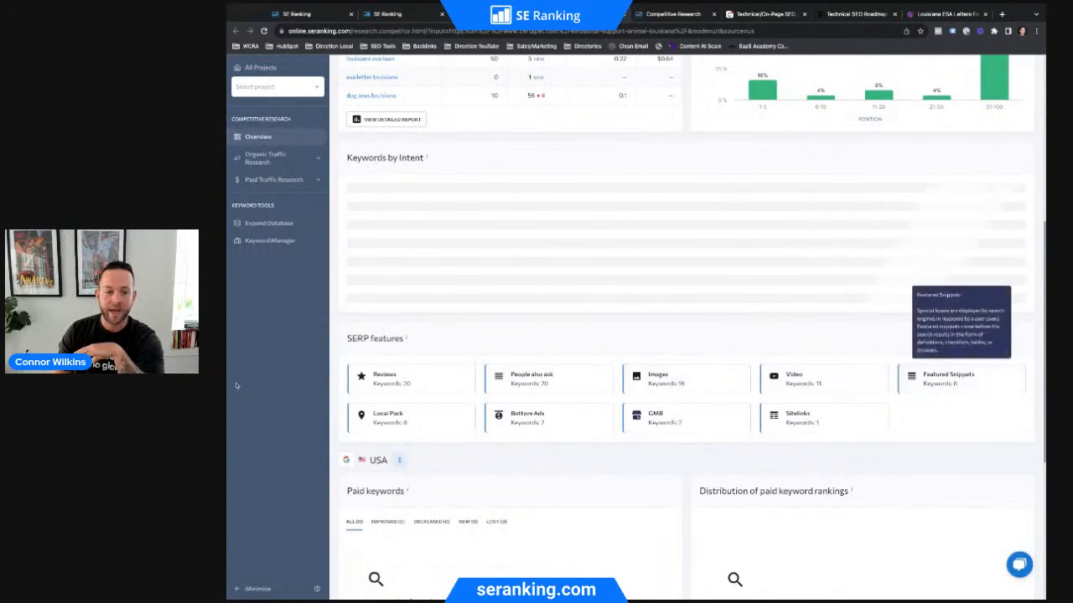
mouse_move(455, 378)
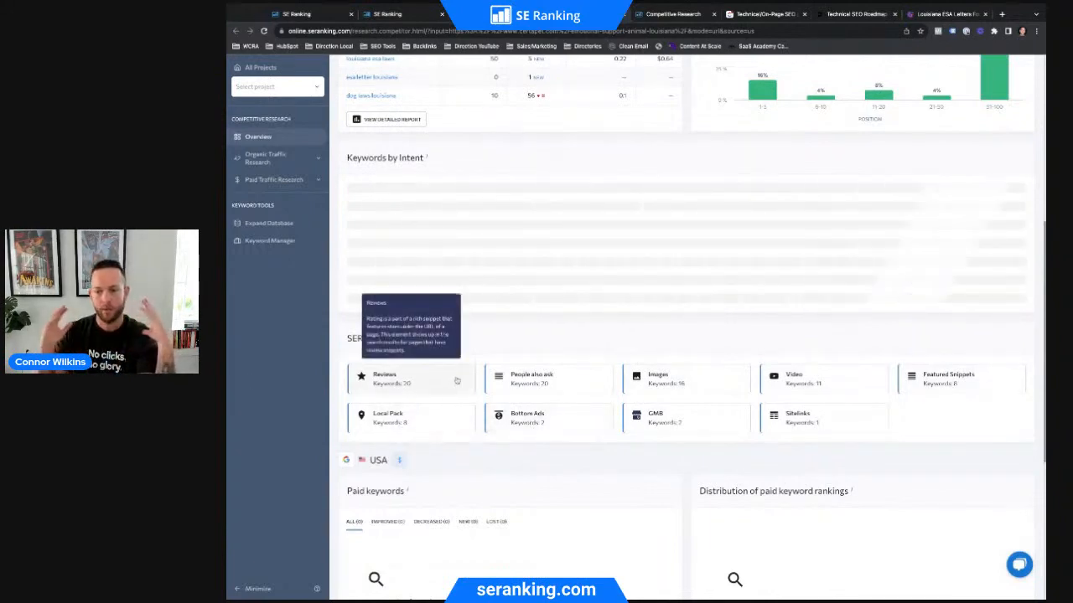
- Open the certapet.com page's organic keyword report from Featured Snippets and examine keyword difficulty, positions, competition and traffic share
left_click(925, 379)
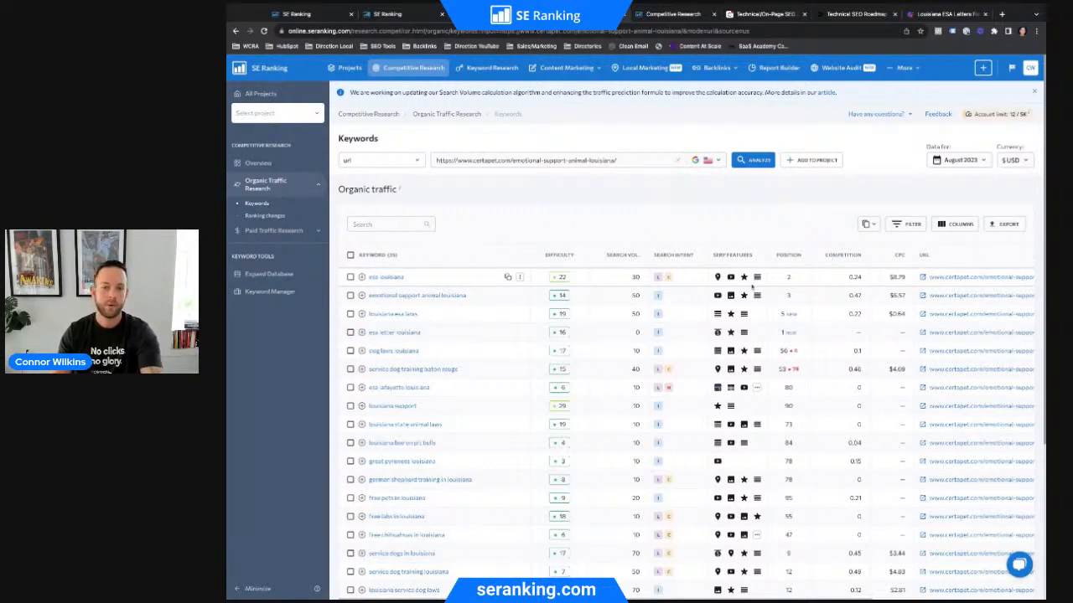
mouse_move(568, 279)
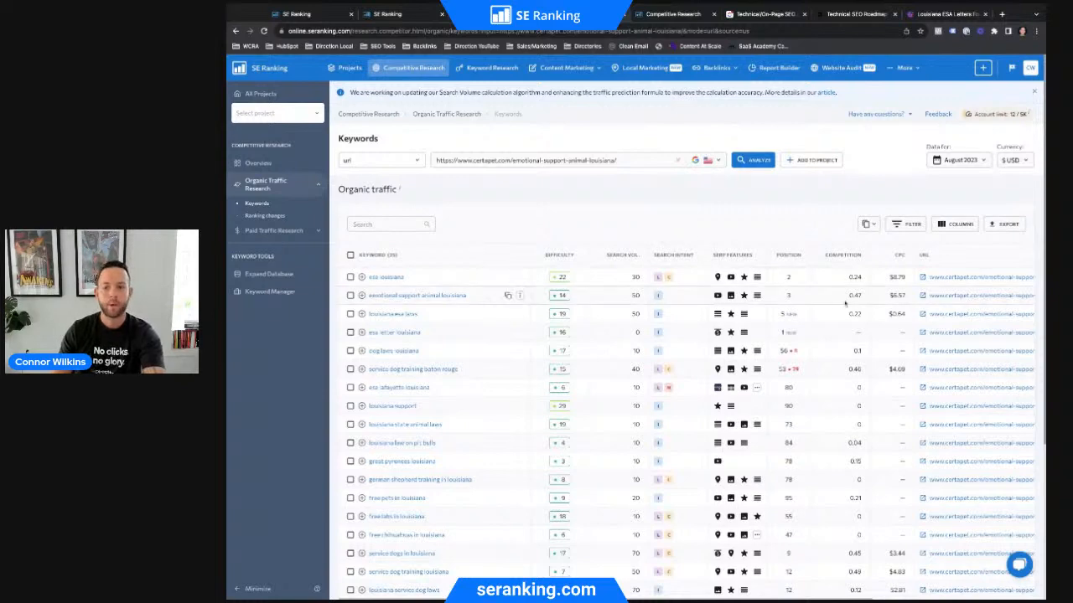
scroll(838, 300, "right", 5)
scroll(833, 301, "right", 1)
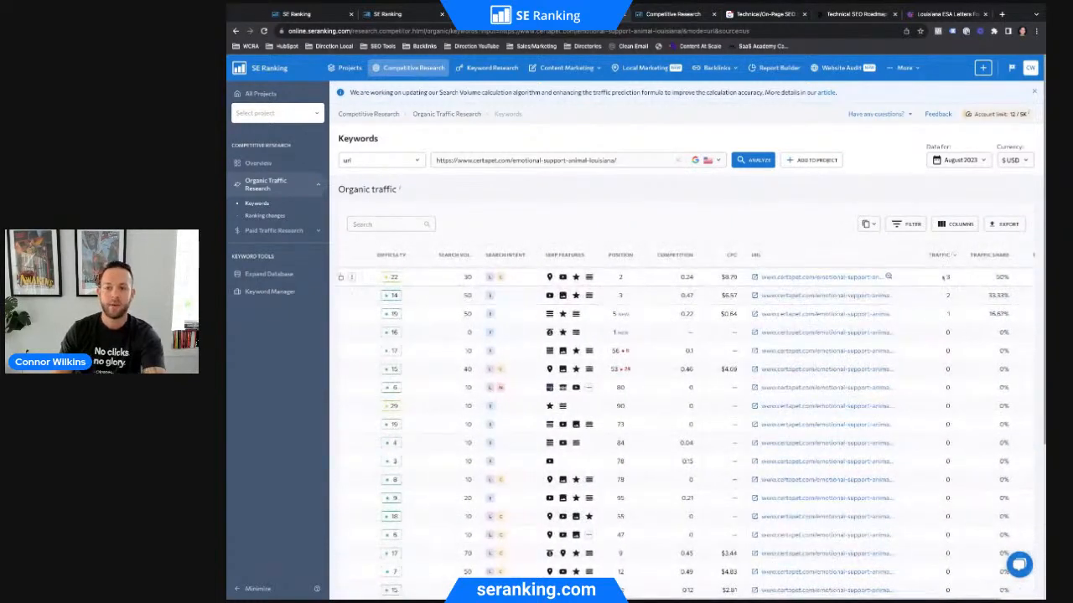
scroll(951, 382, "down", 2)
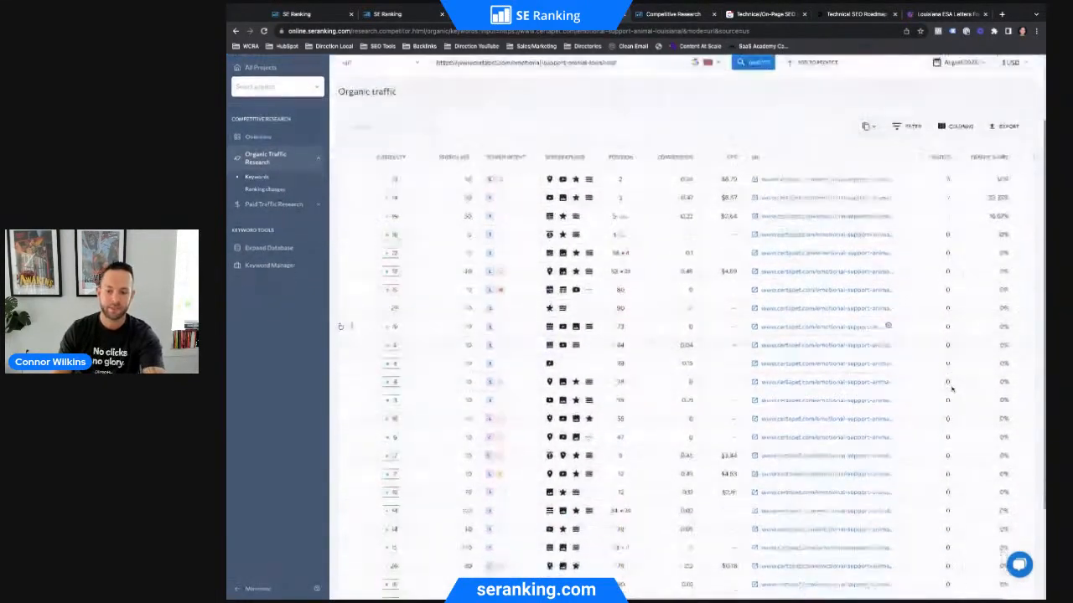
scroll(951, 385, "up", 2)
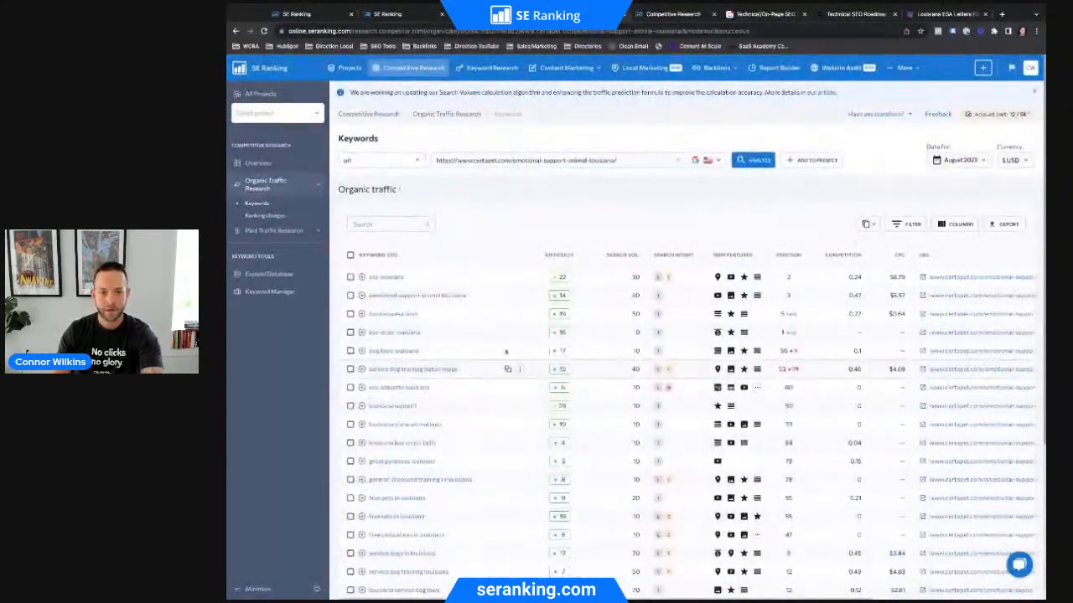
scroll(868, 312, "right", 3)
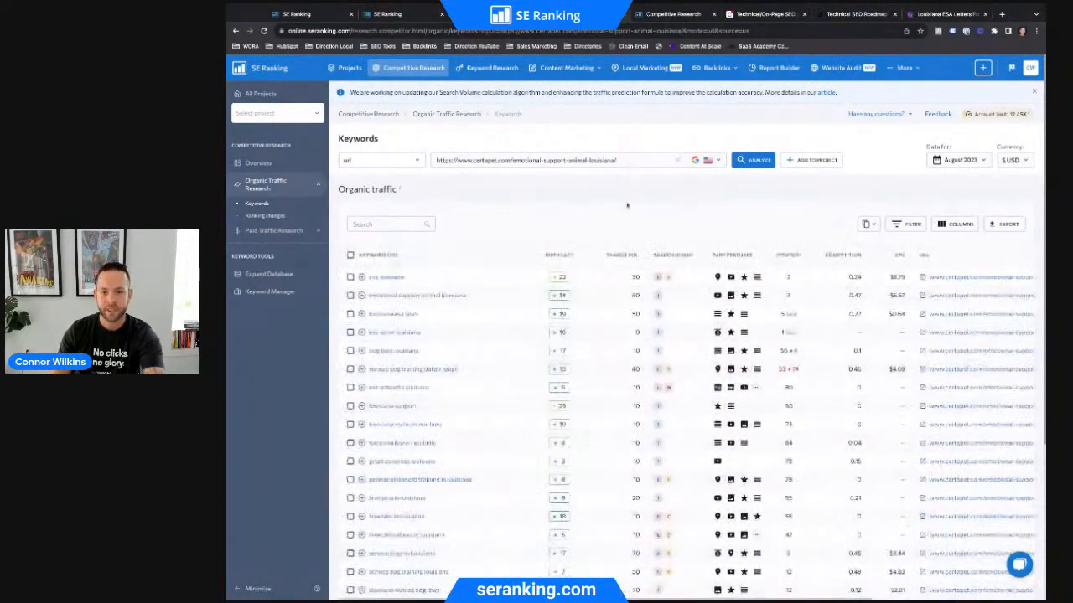
- Return to the servicepets.com Search Console data, show its page filter, and look for the competitor's "esa" terms among the keywords
key("ctrl+Tab")
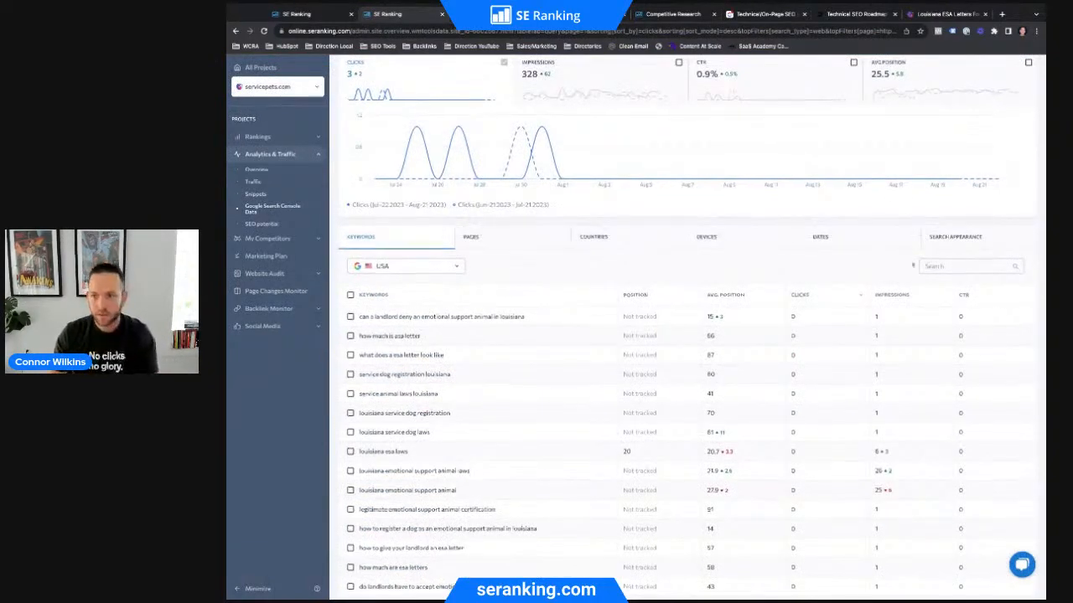
scroll(868, 155, "up", 1)
scroll(868, 155, "up", 2)
scroll(964, 125, "down", 1)
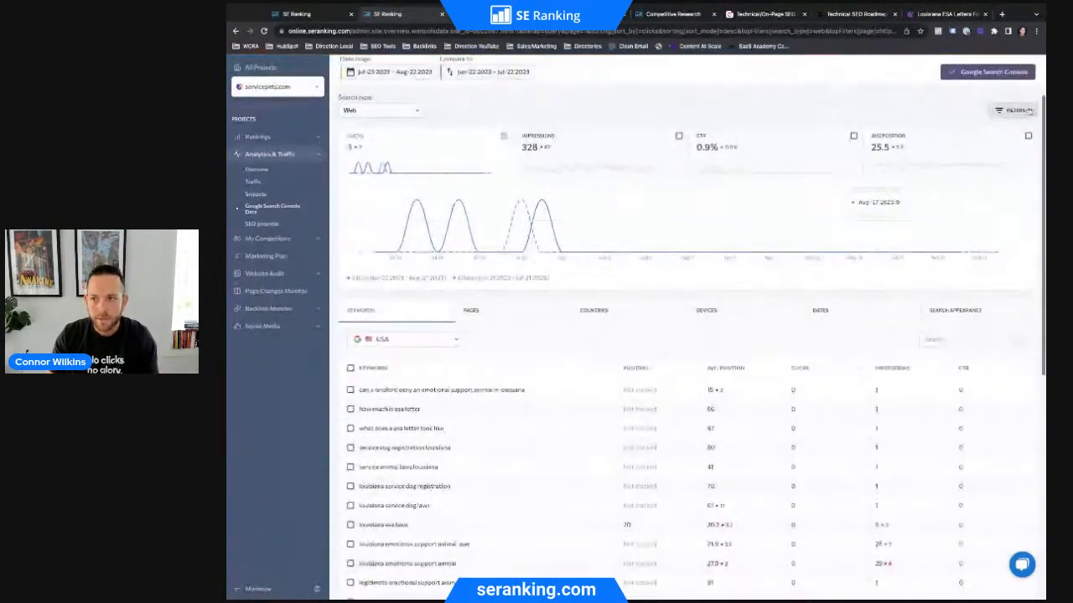
left_click(1018, 110)
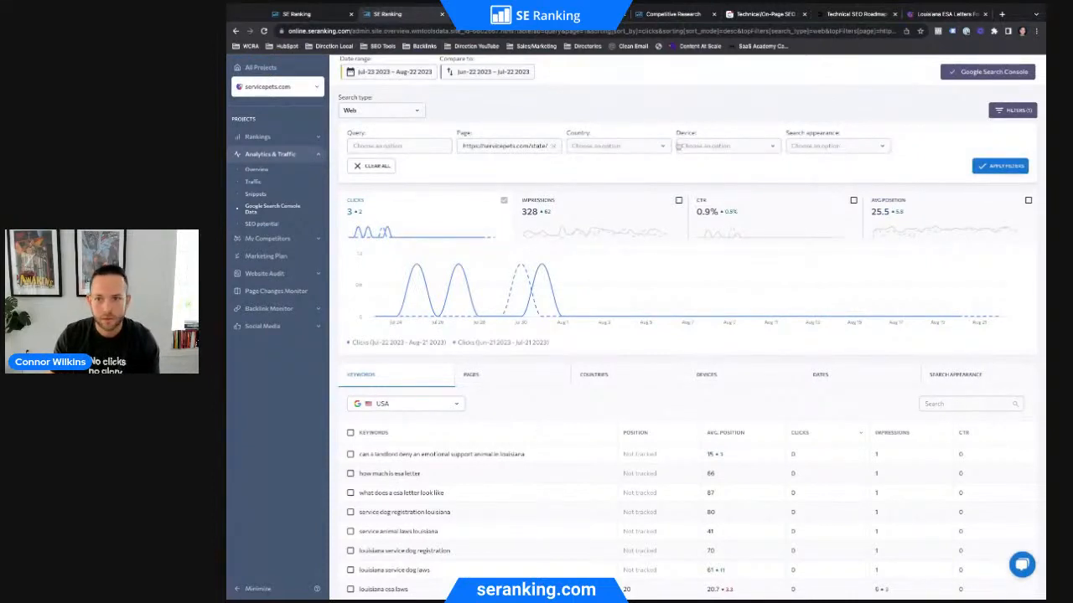
scroll(790, 250, "down", 2)
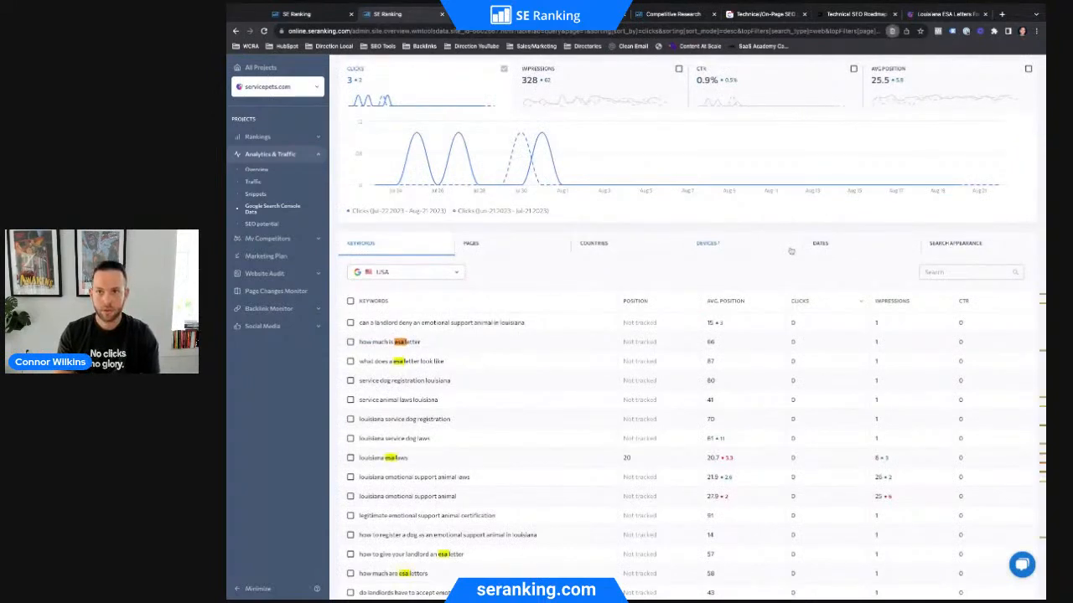
scroll(790, 251, "down", 5)
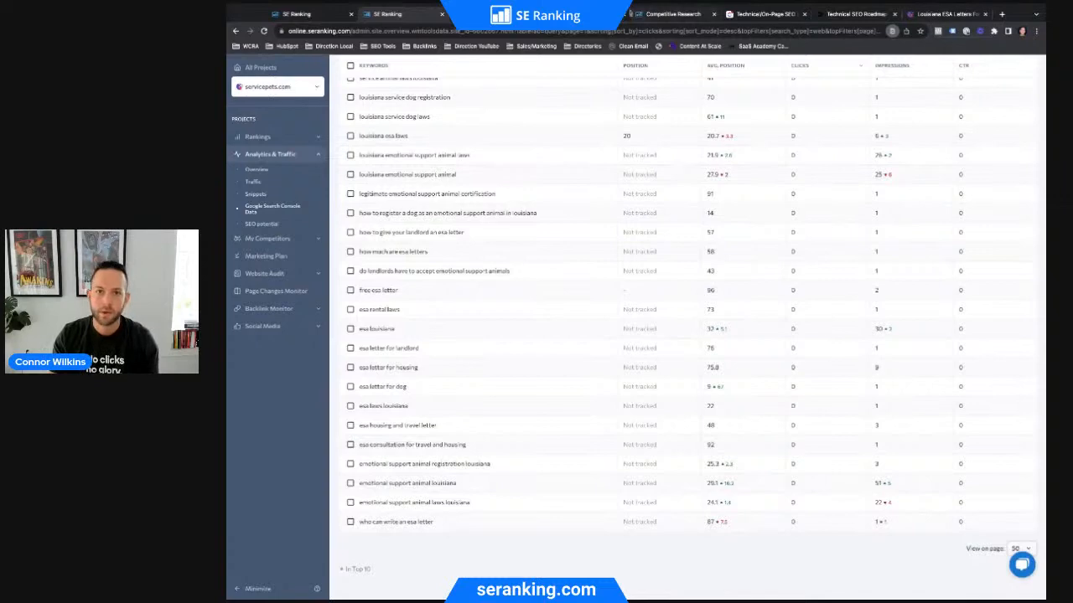
- Check the search intent and SERP features of "esa louisiana" in the certapet.com keyword report, and open that keyword in Keyword Research
left_click(612, 14)
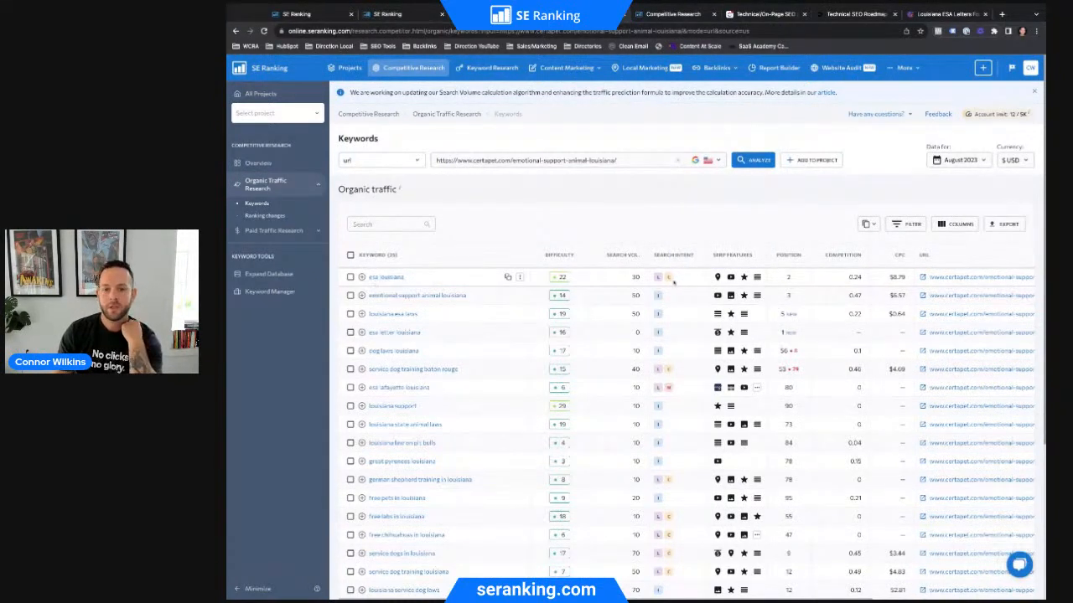
mouse_move(668, 278)
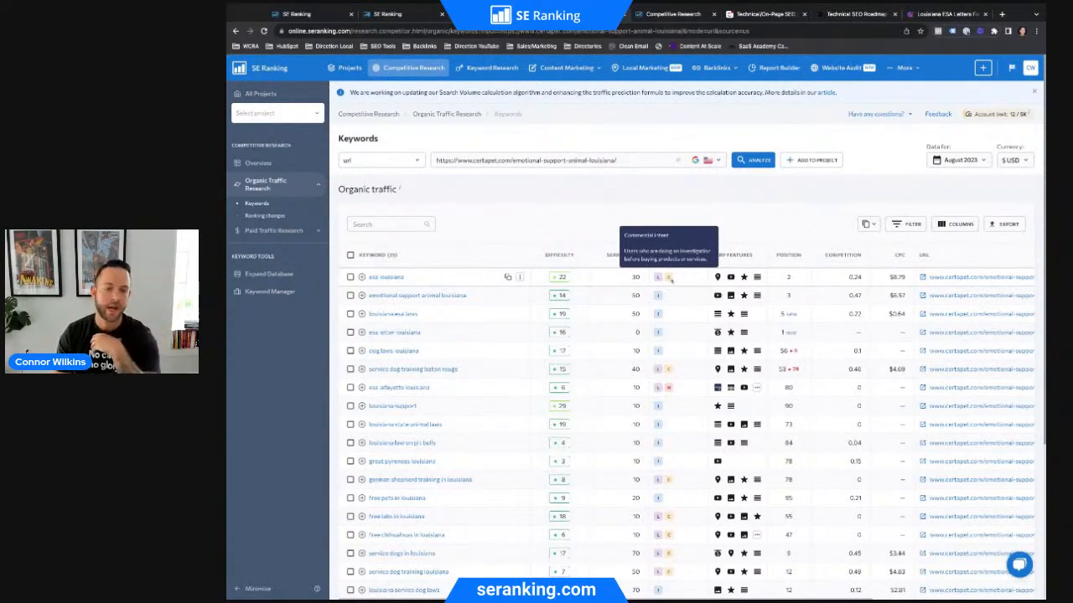
mouse_move(718, 279)
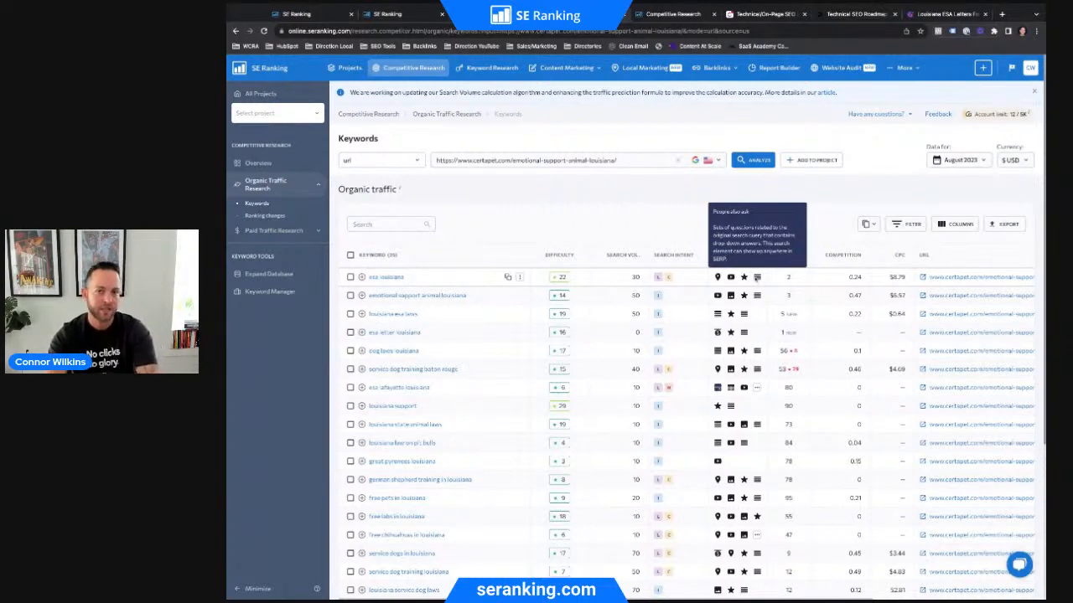
left_click(386, 277)
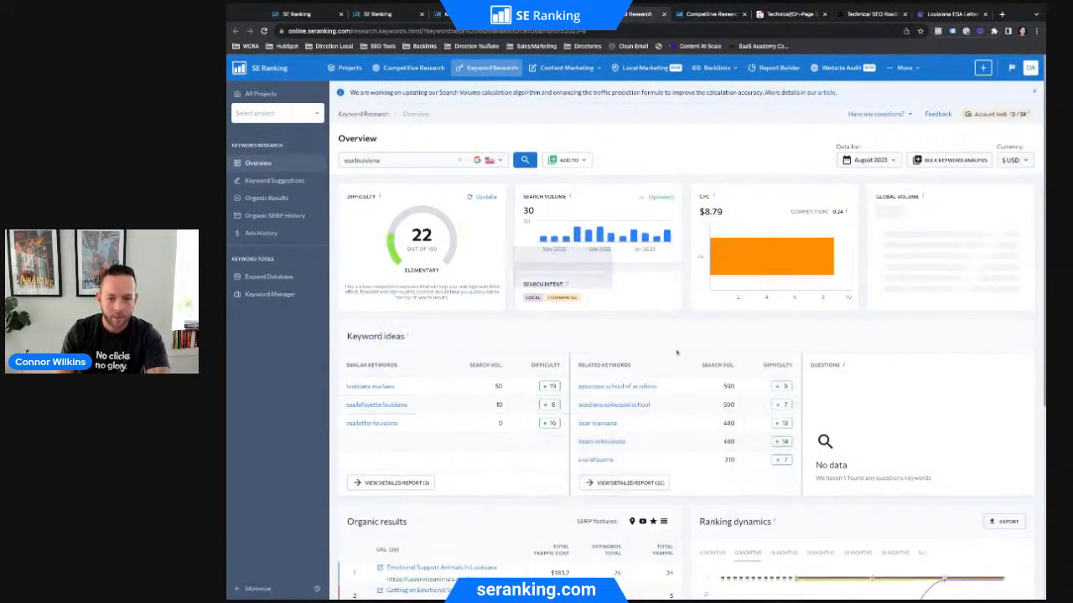
- Examine the keyword ideas for "esa louisiana", including the Questions section, along with its organic results and search volume
scroll(494, 339, "down", 1)
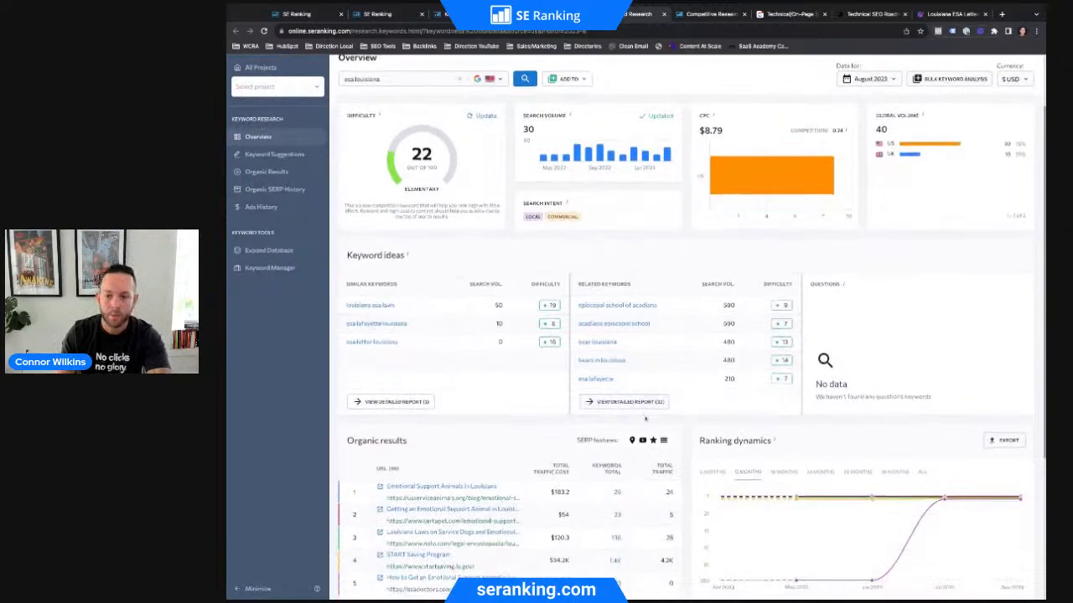
scroll(709, 393, "down", 1)
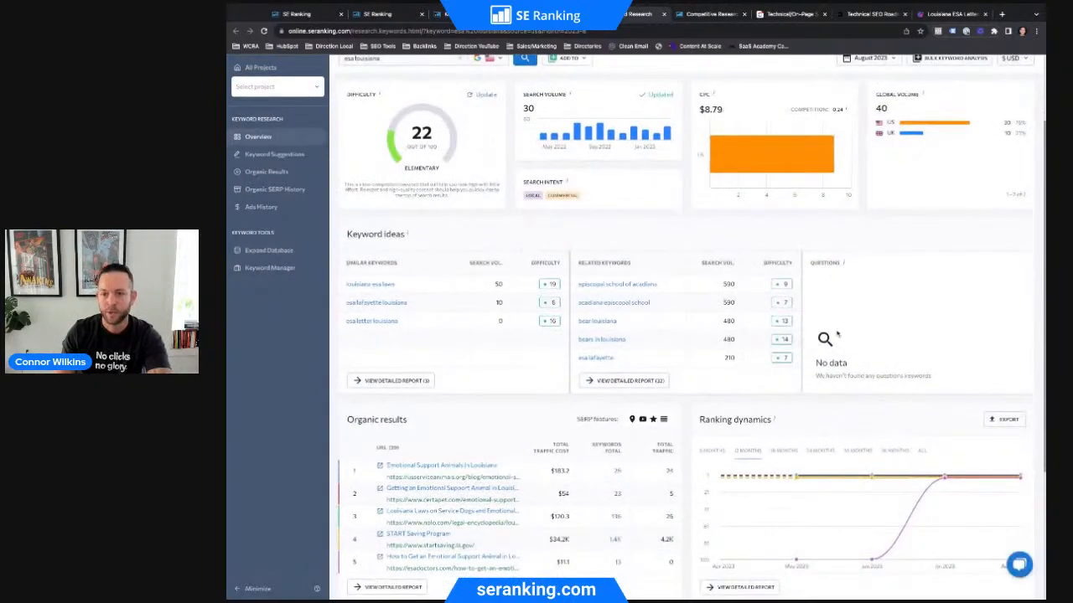
left_click_drag(808, 265, 840, 263)
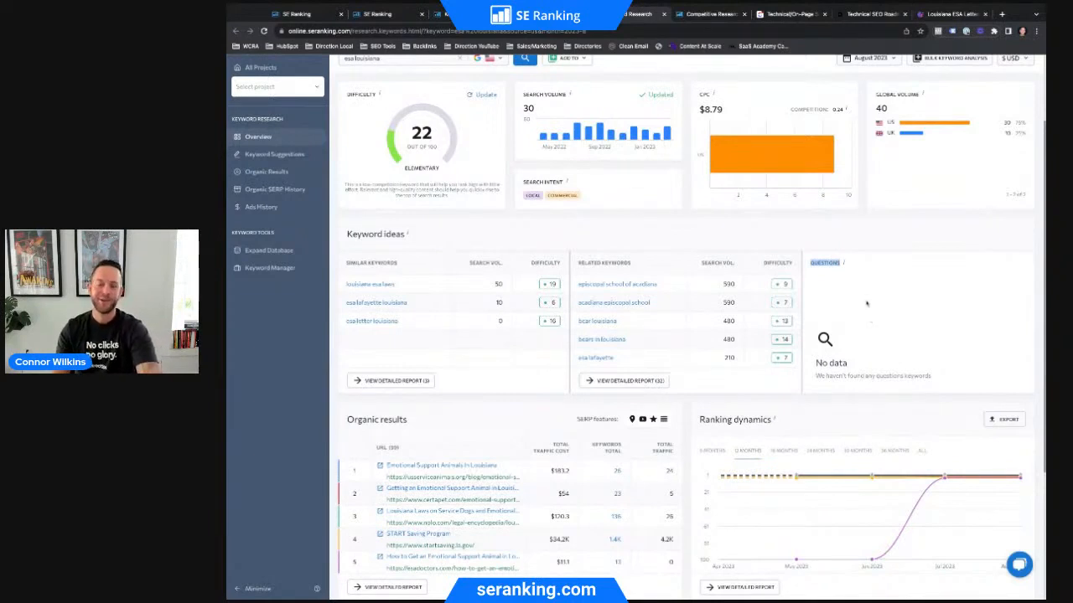
left_click(835, 288)
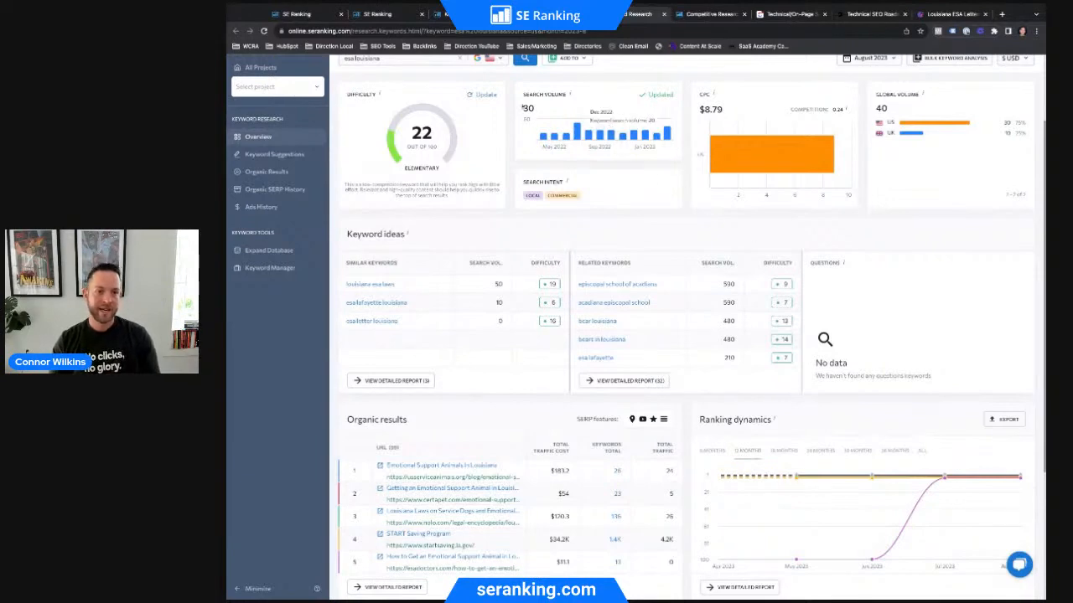
- Return to the Louisiana ESA letter page's keyword list in the servicepets.com Search Console data
left_click(371, 15)
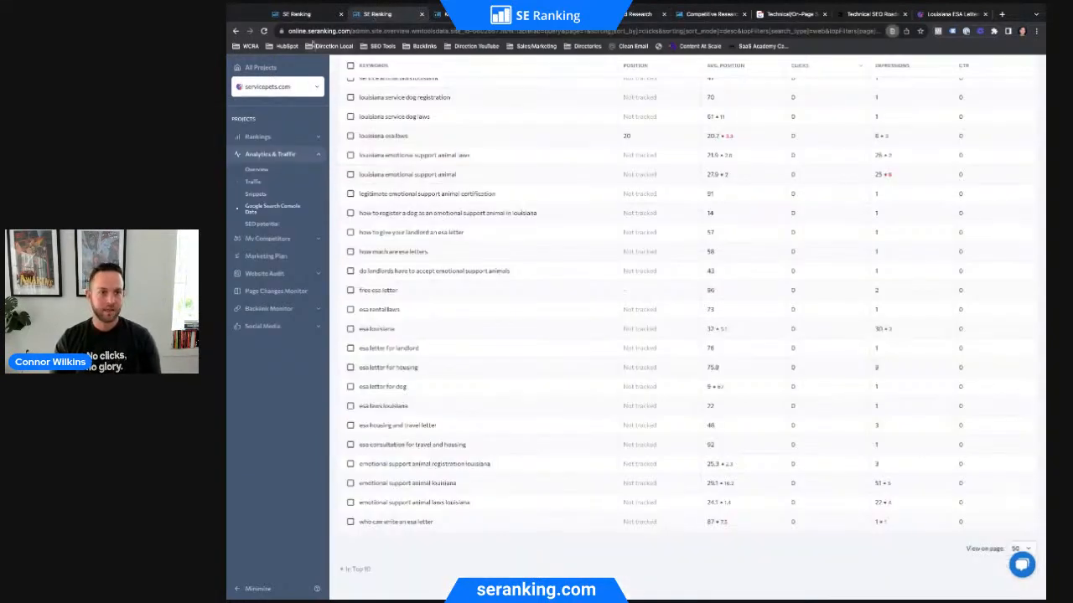
scroll(503, 239, "up", 5)
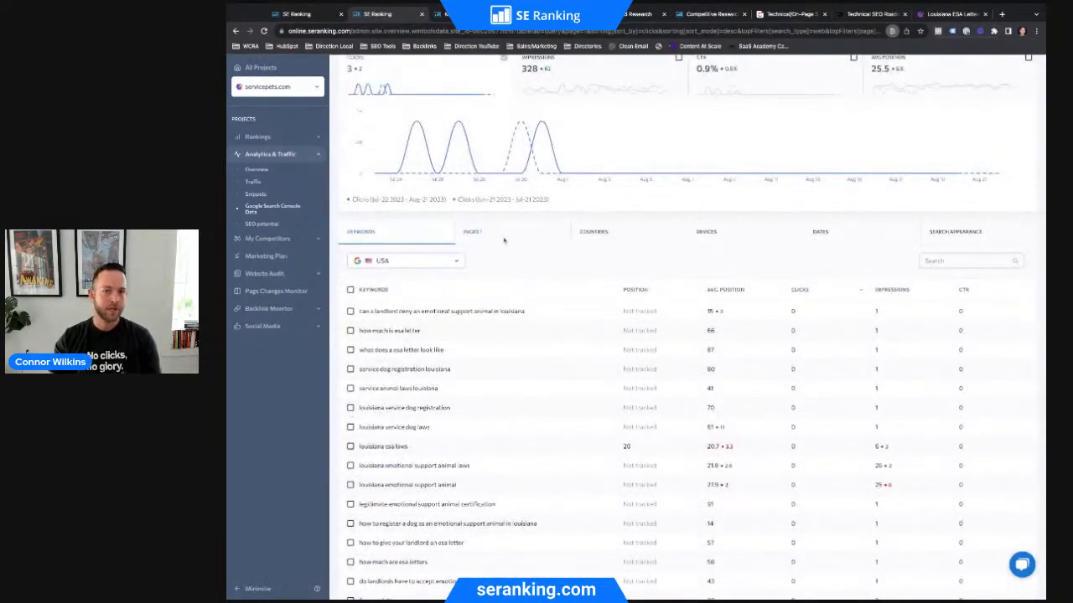